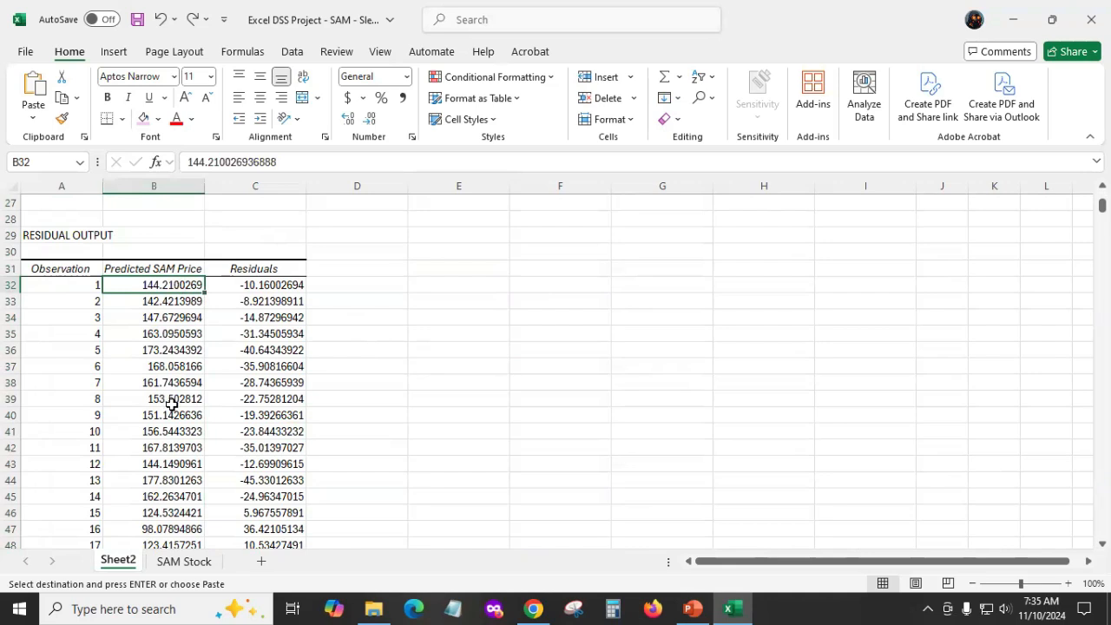
Review the first predicted SAM prices in the residual output and the regression coefficients table above it.
left_click(173, 304)
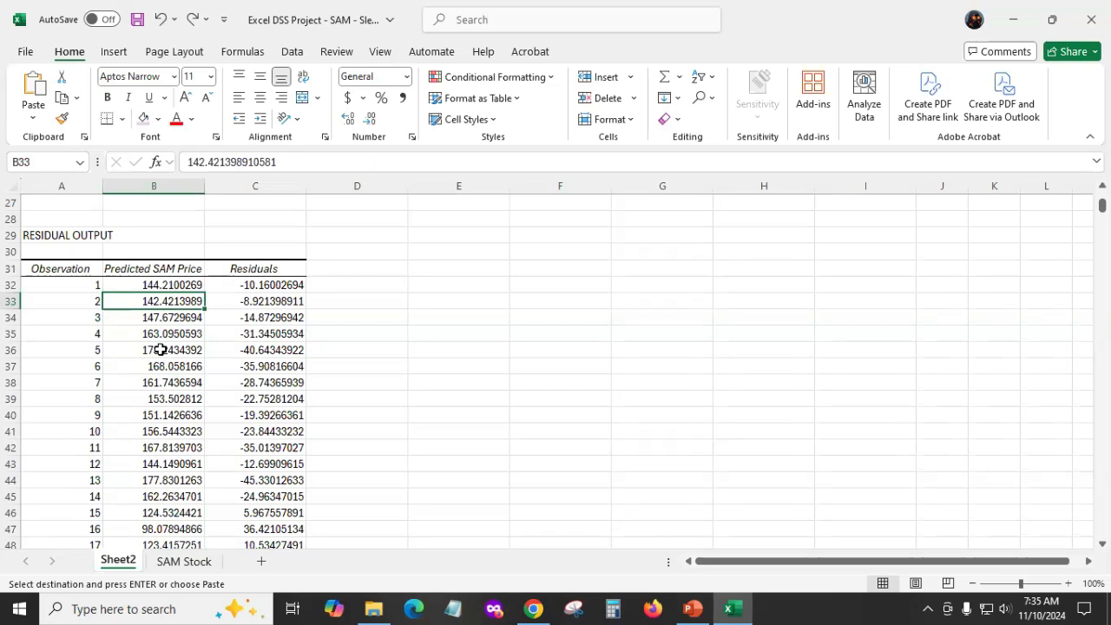
left_click(163, 318)
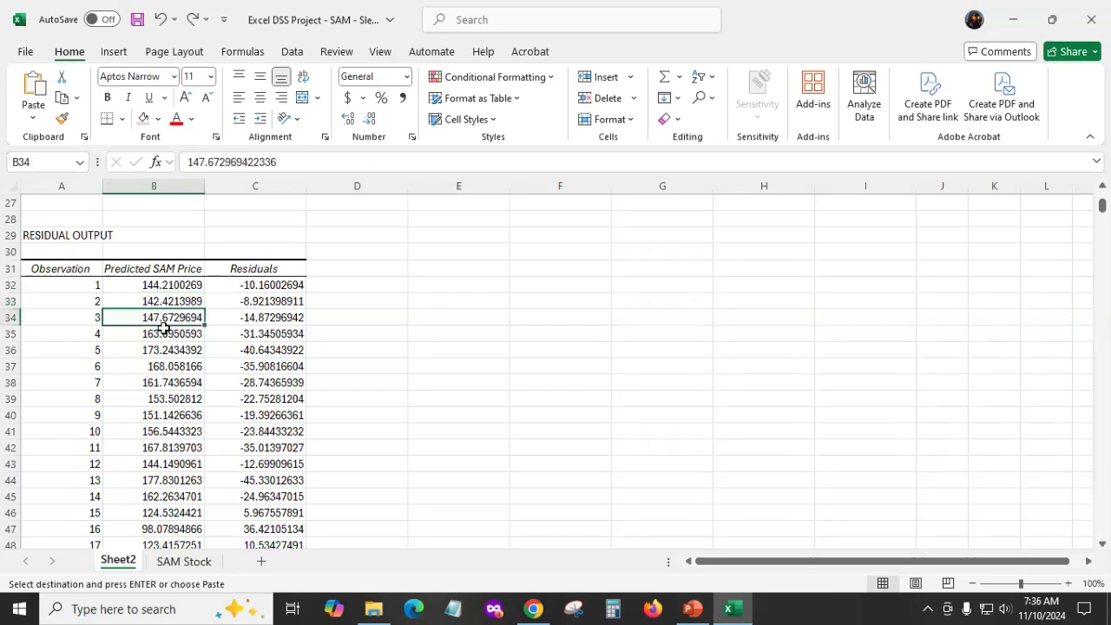
left_click(169, 334)
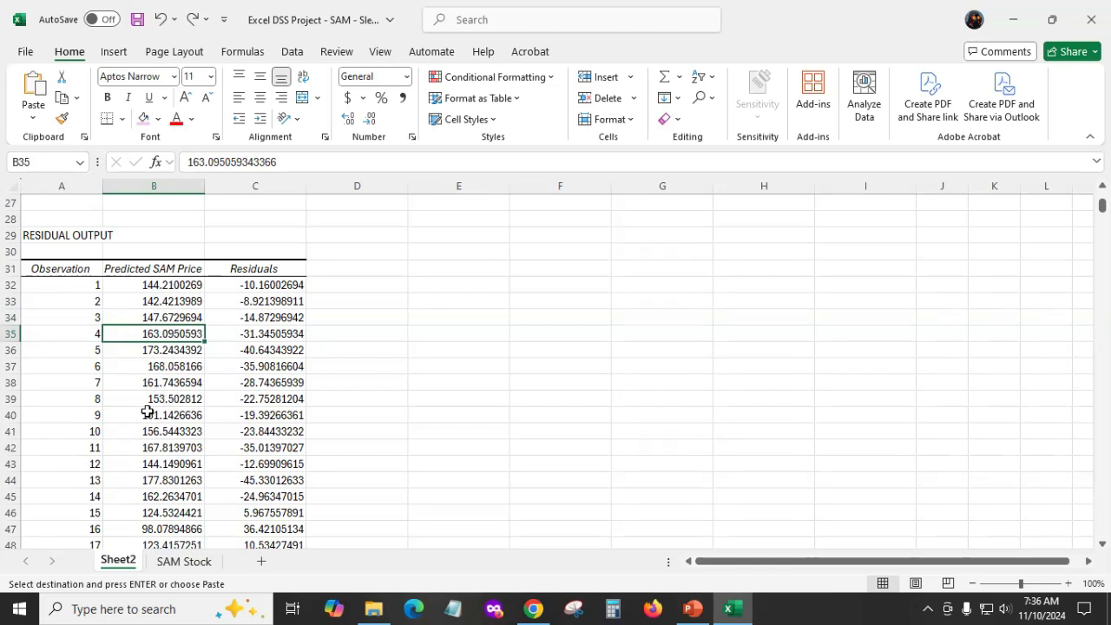
scroll(175, 447, "up", 3)
scroll(175, 447, "up", 4)
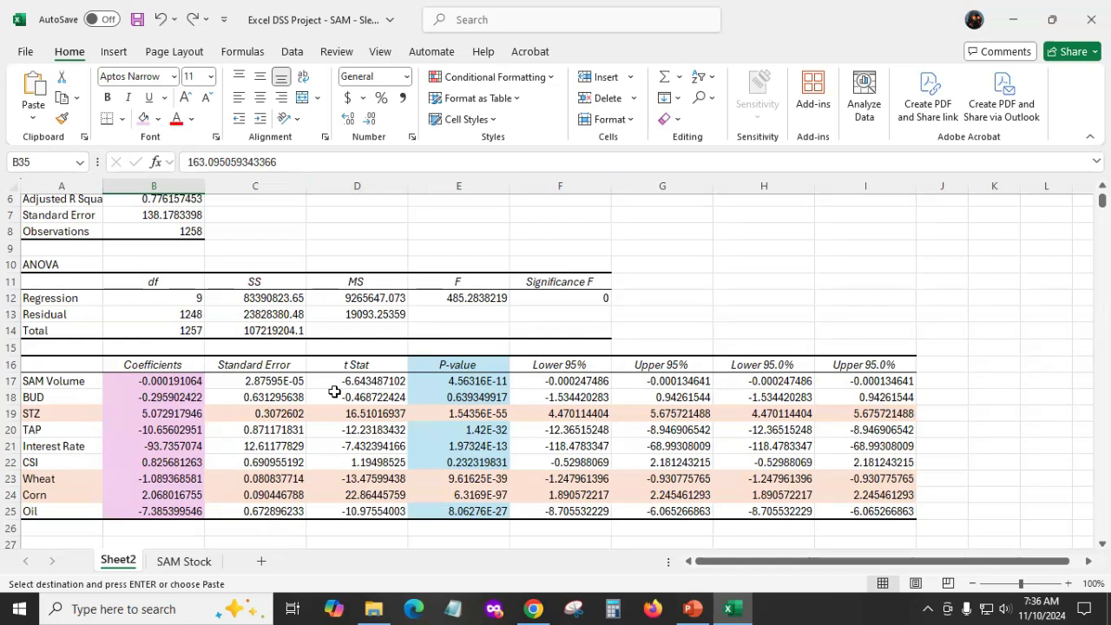
scroll(334, 392, "down", 5)
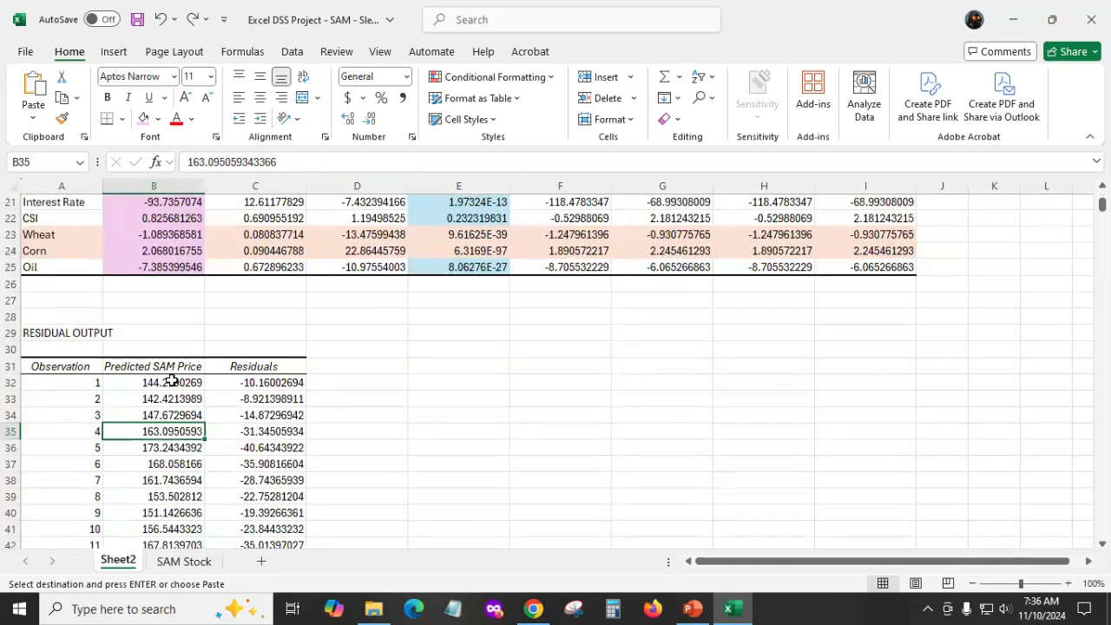
Examine the actual prices in the SAM Price column of the SAM Stock sheet.
left_click(184, 562)
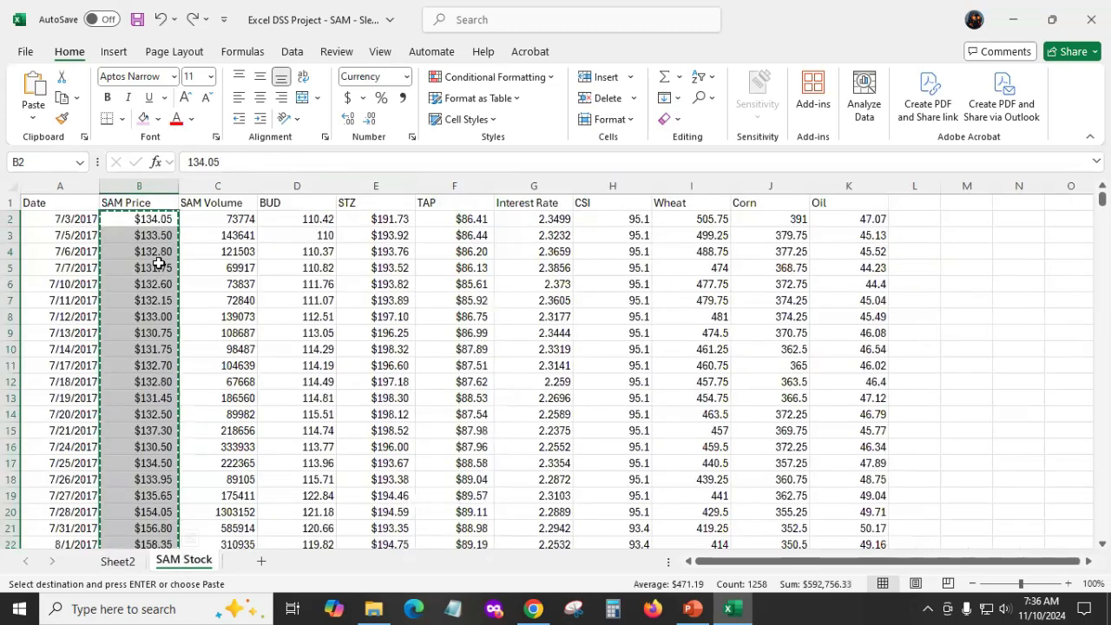
left_click(156, 230)
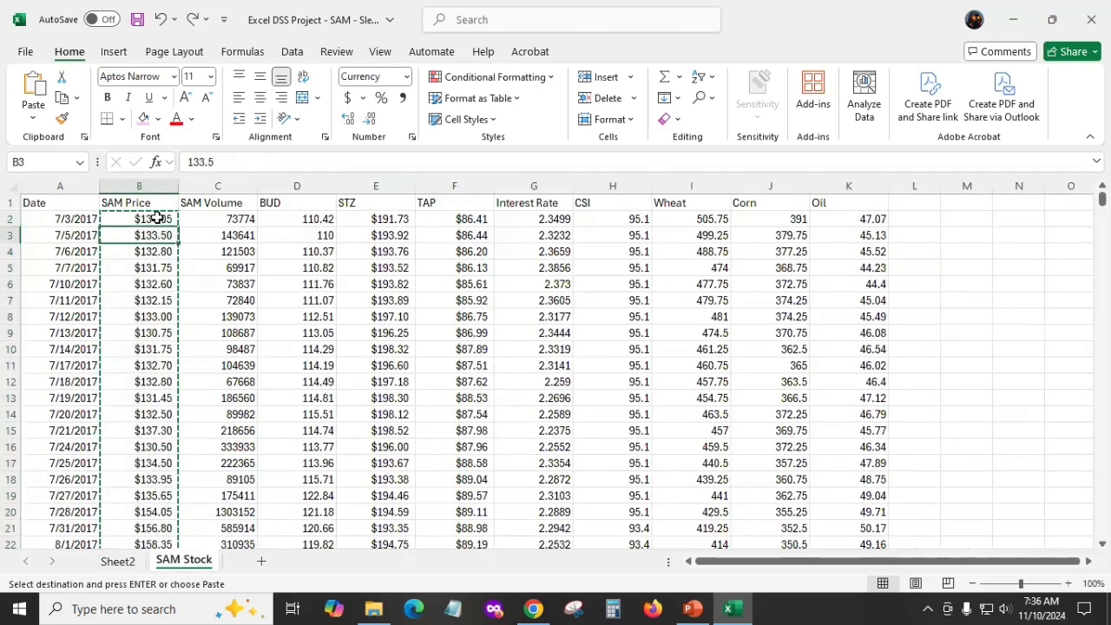
left_click(146, 189)
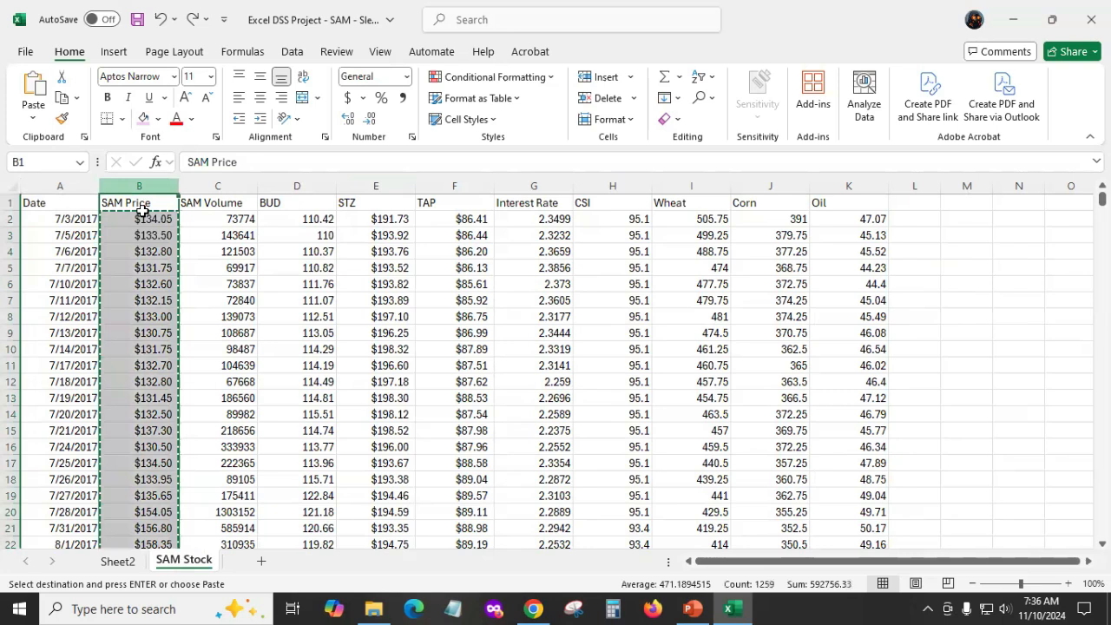
left_click(127, 265)
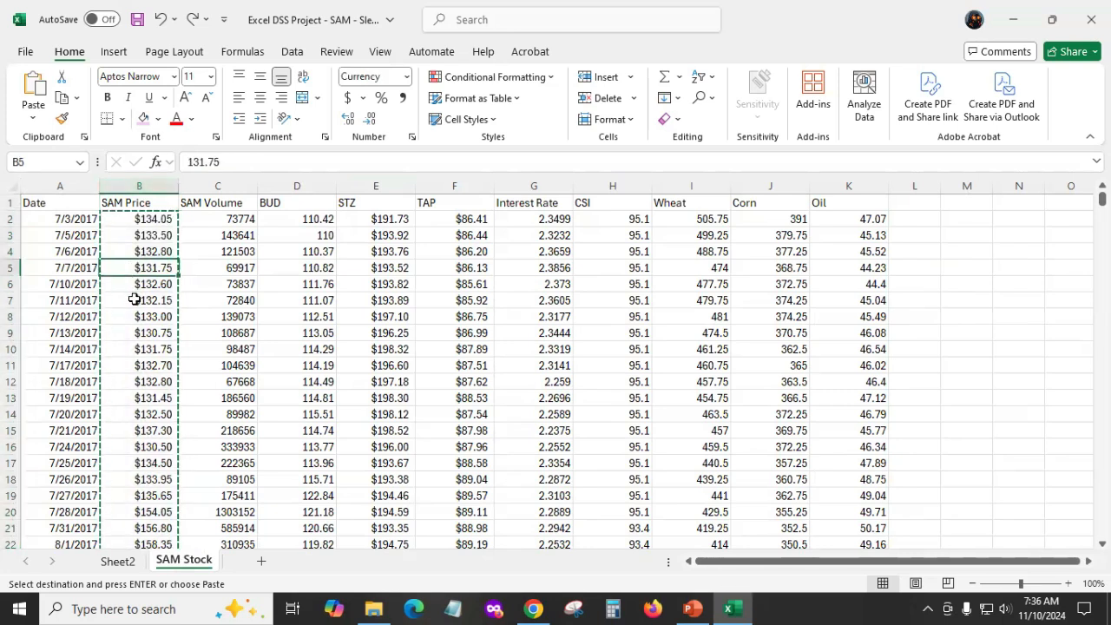
left_click(149, 222)
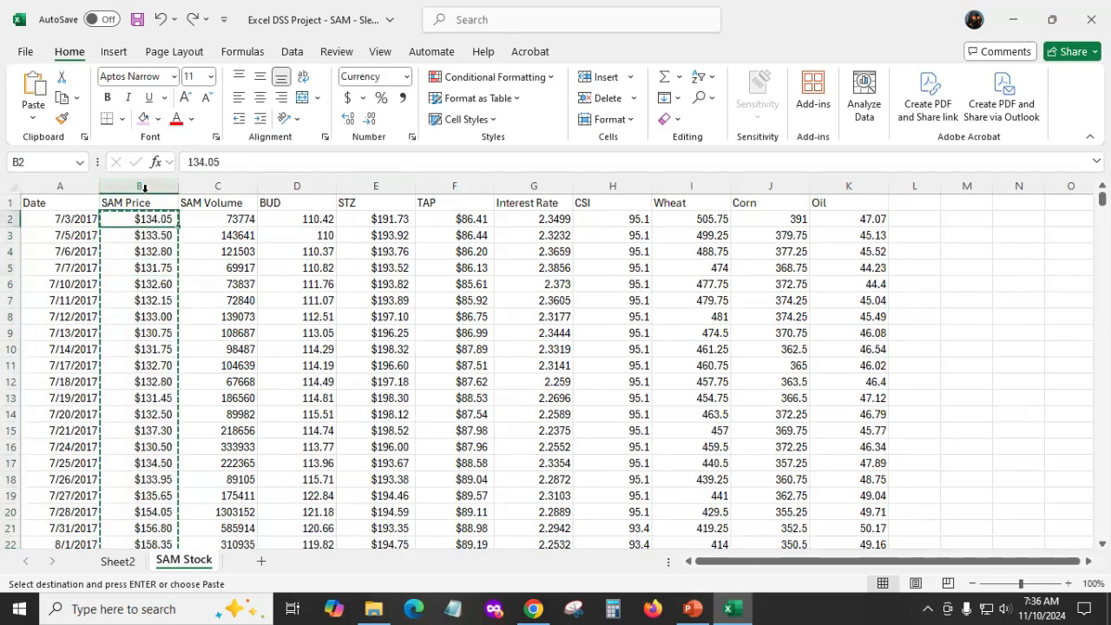
left_click(150, 236)
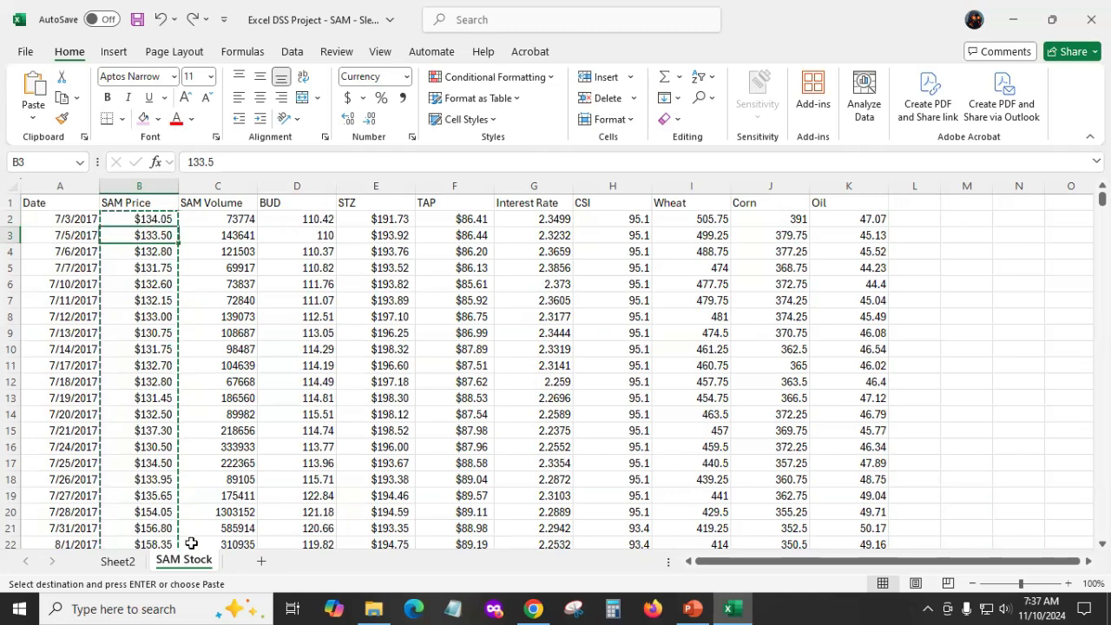
On Sheet2, enter the headings "Actual Price" in E31 and "Predicted Price" in F31.
left_click(112, 558)
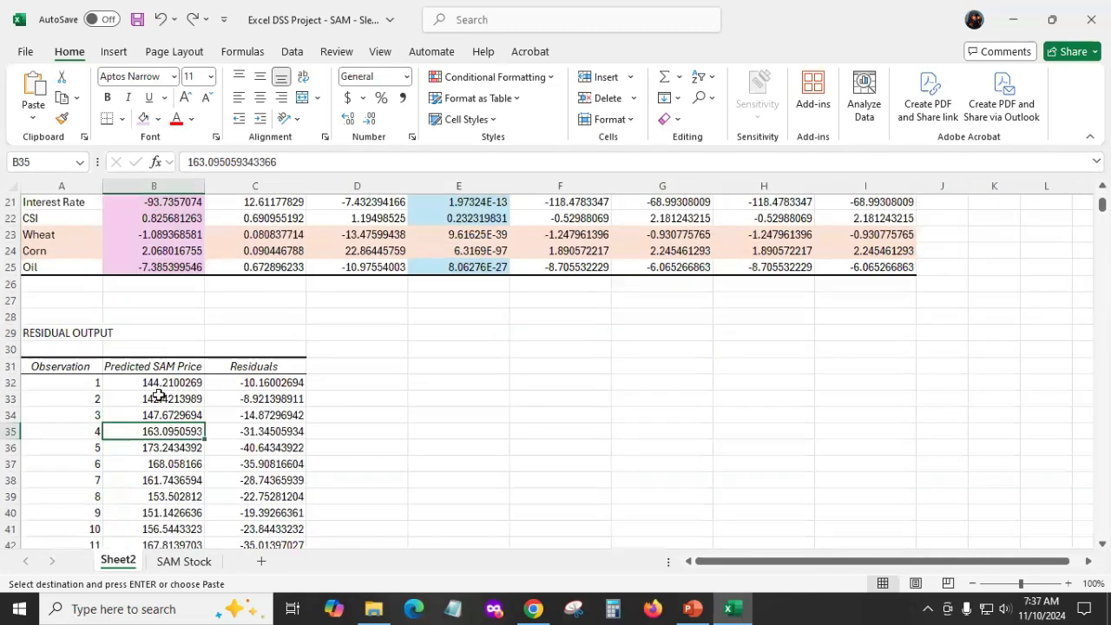
left_click(429, 365)
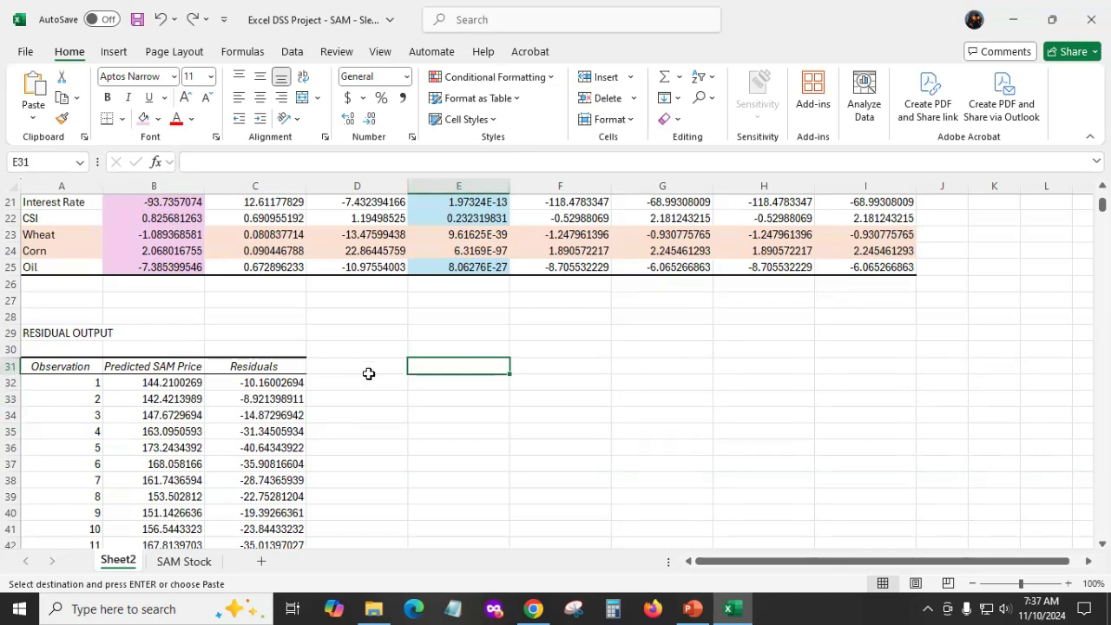
left_click(10, 366)
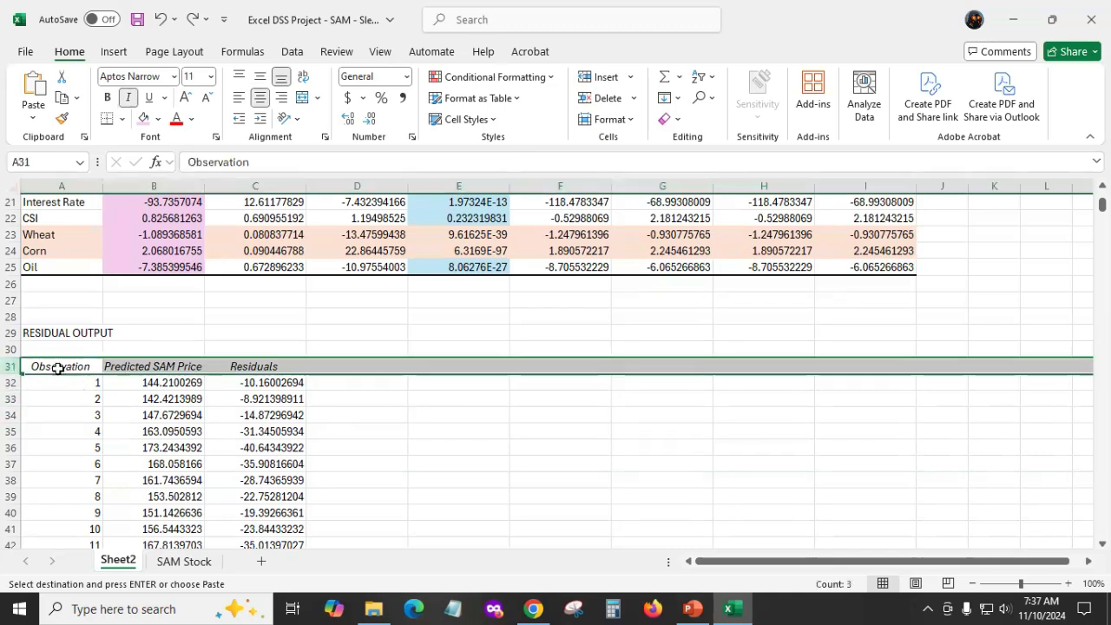
left_click(430, 367)
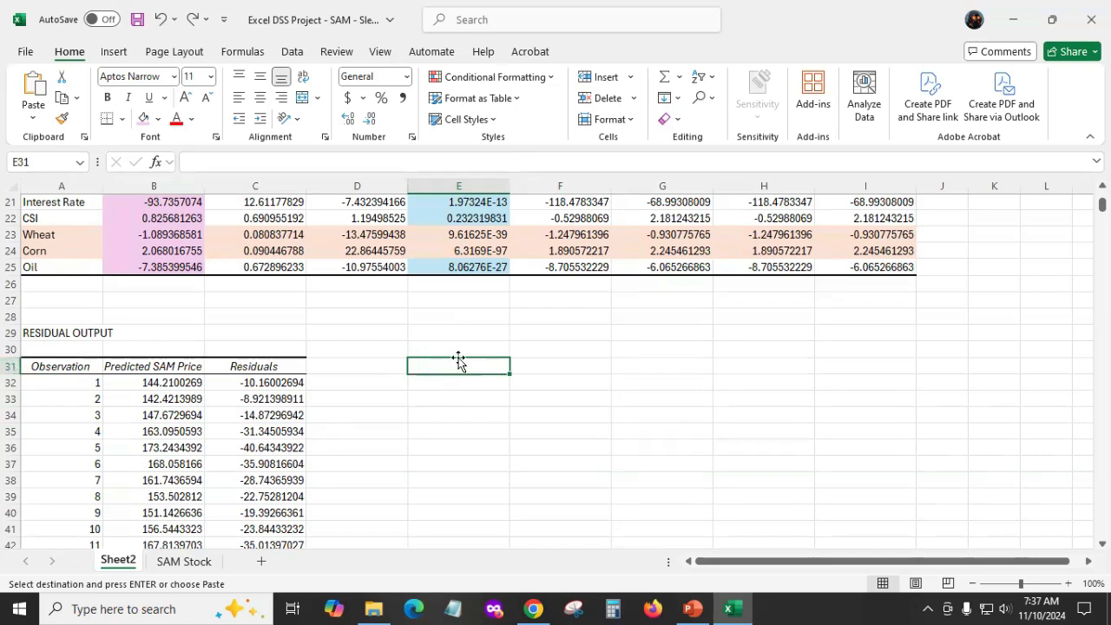
key("Escape")
type("Act")
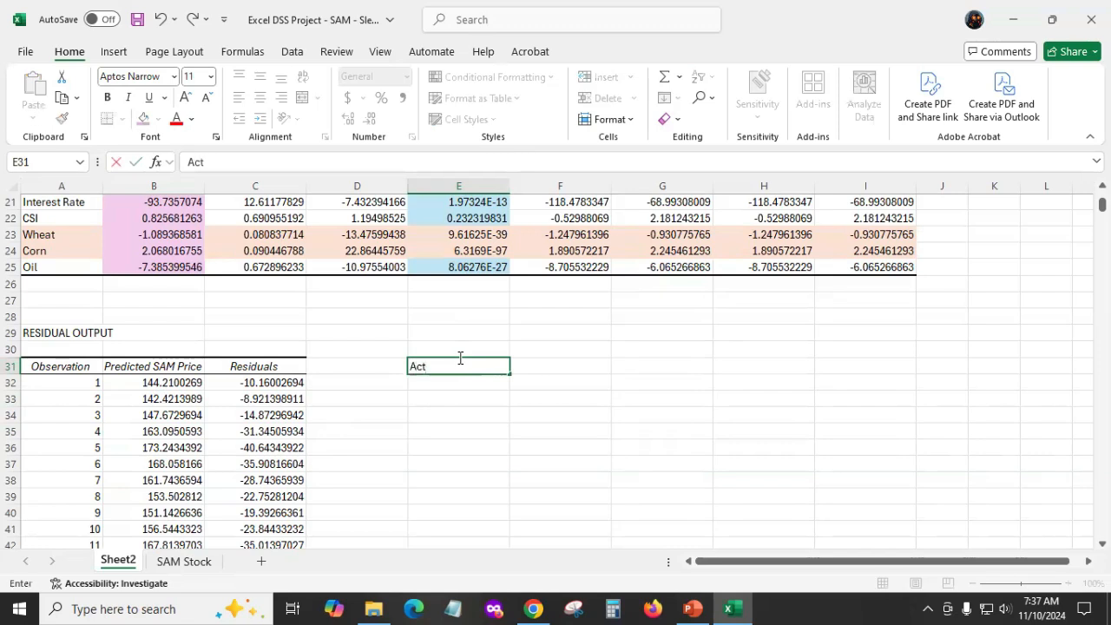
type("ual Price")
left_click(555, 362)
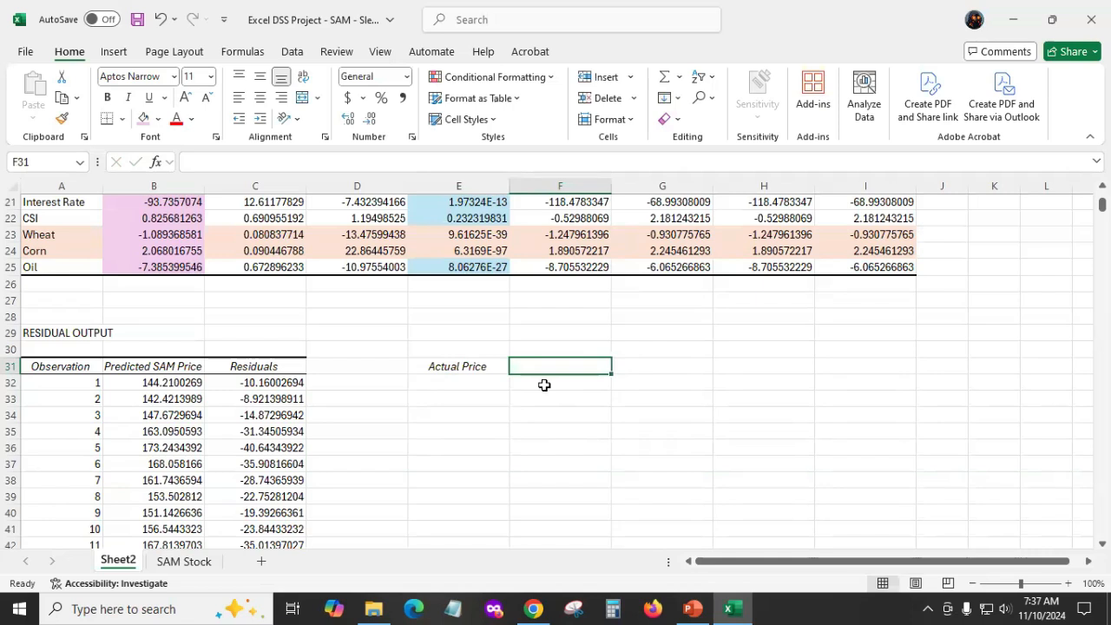
type("Predi")
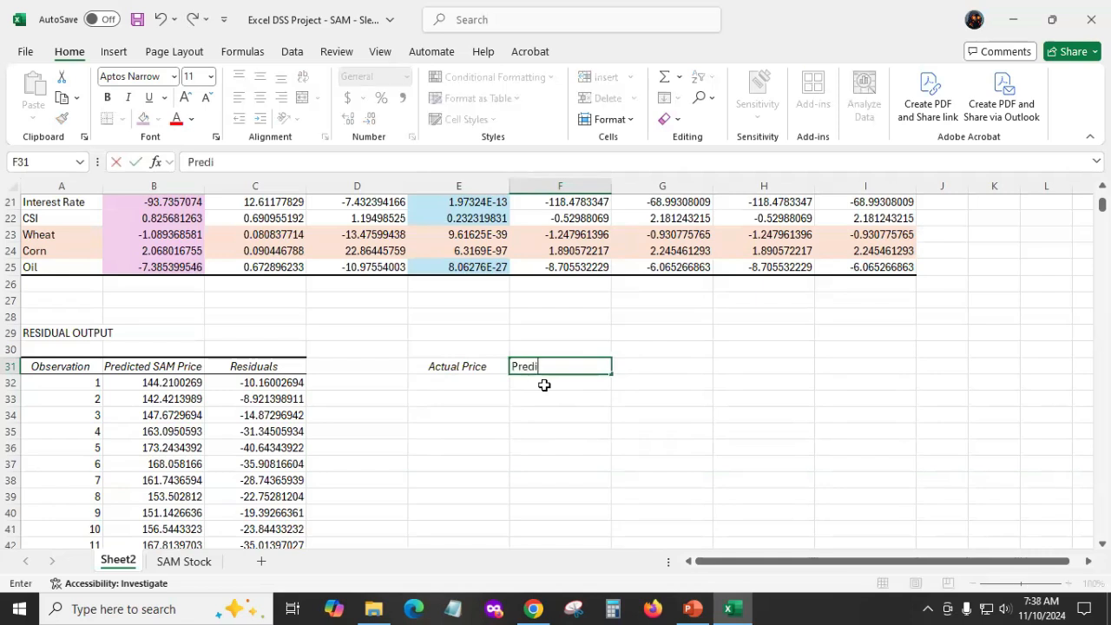
type("cted Price")
left_click(473, 382)
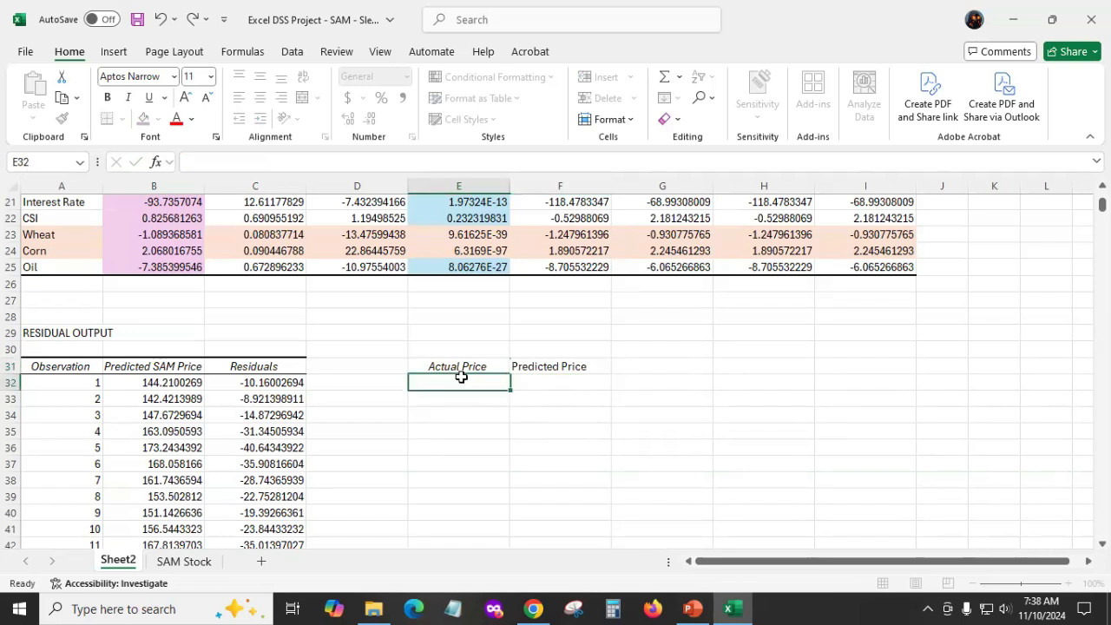
Format the headings in E31:F31 as centered italics with a bottom border.
left_click_drag(433, 368, 553, 368)
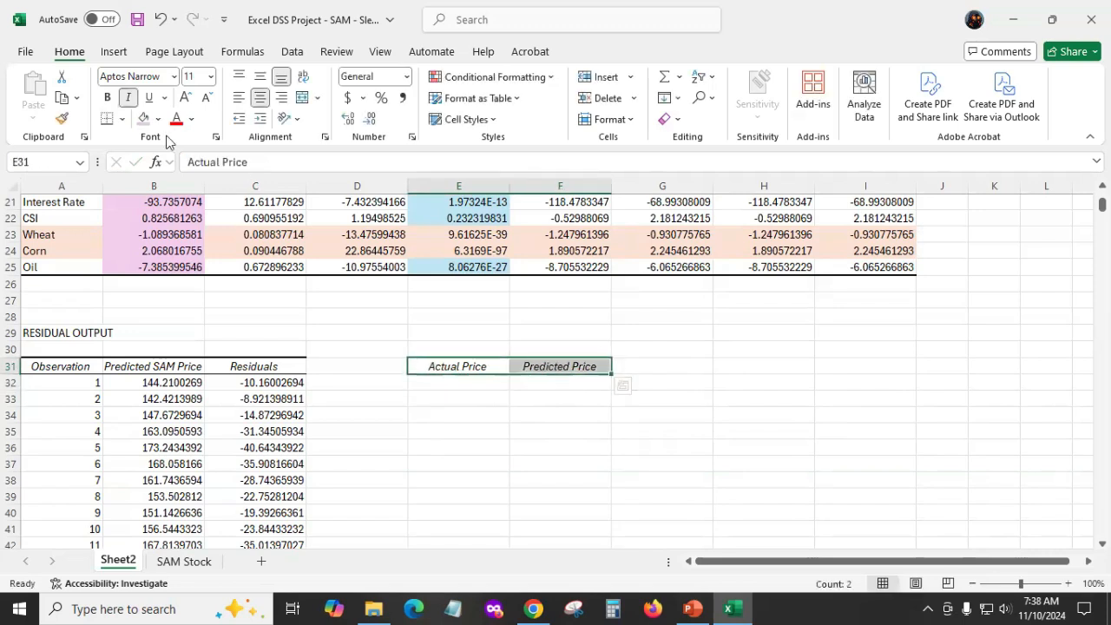
left_click(113, 131)
left_click(413, 491)
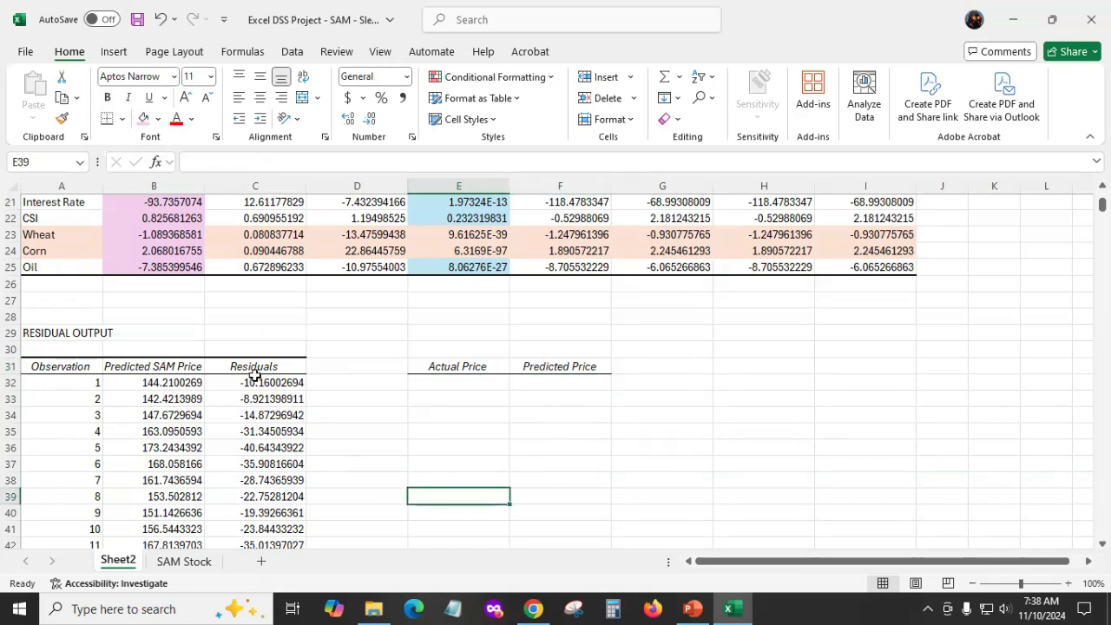
Copy the SAM Price values B2:B1259 from the SAM Stock sheet into Sheet2 under Actual Price, starting at E32.
left_click(448, 381)
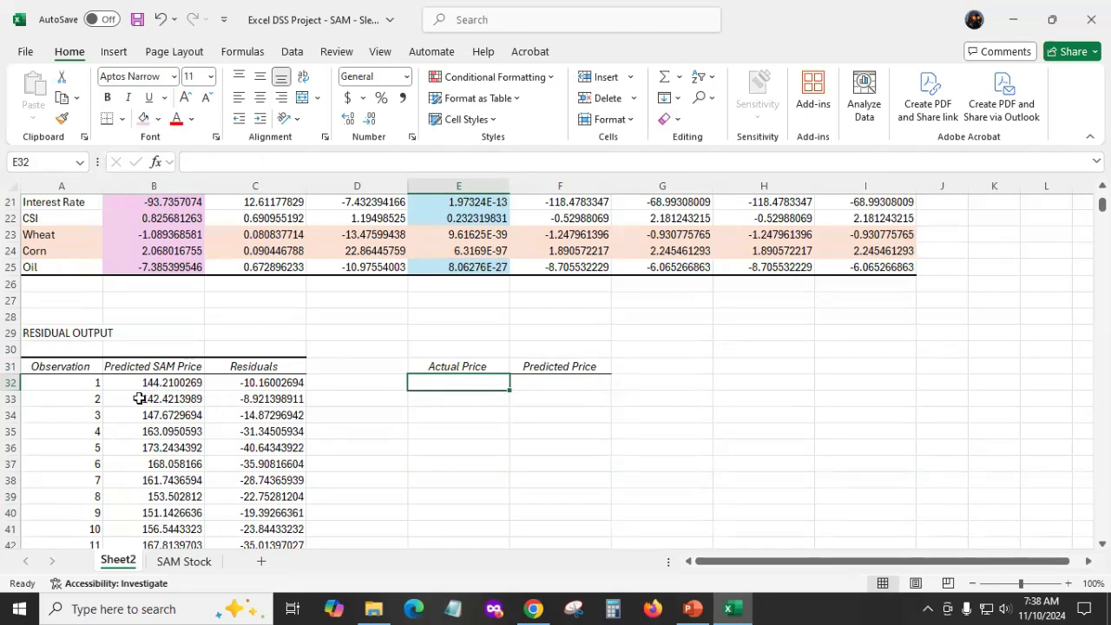
left_click(180, 562)
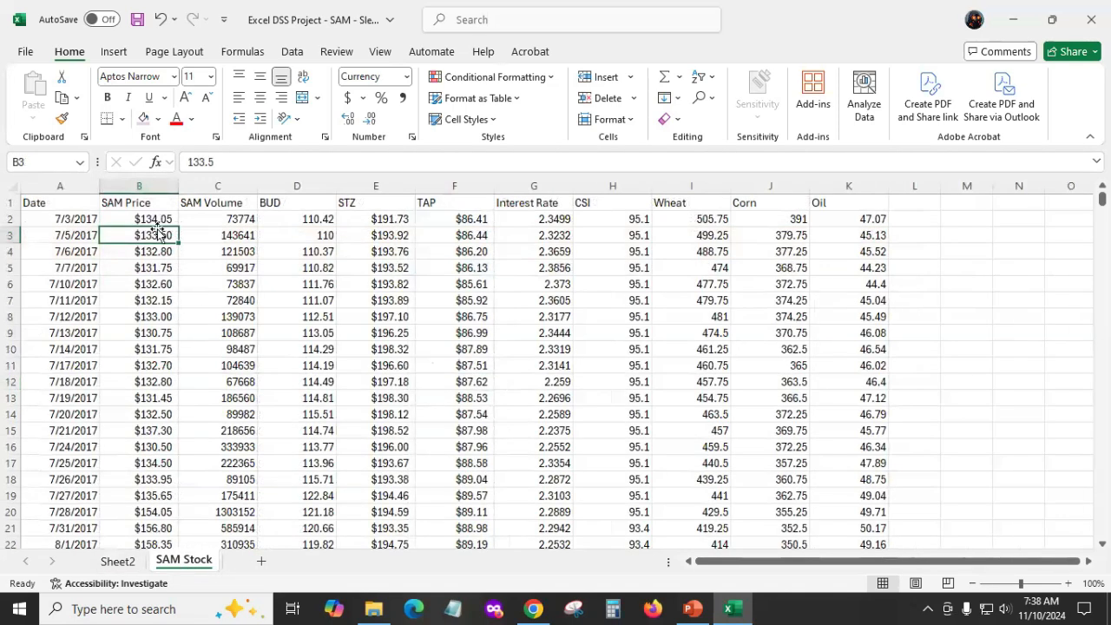
left_click(150, 218)
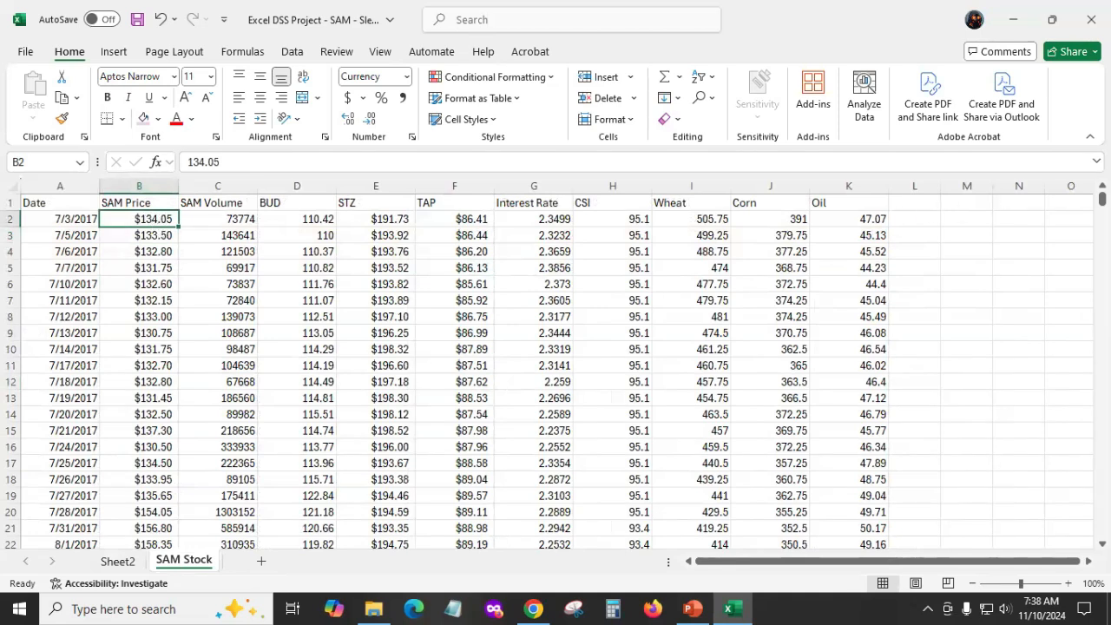
left_click_drag(1102, 198, 1102, 530)
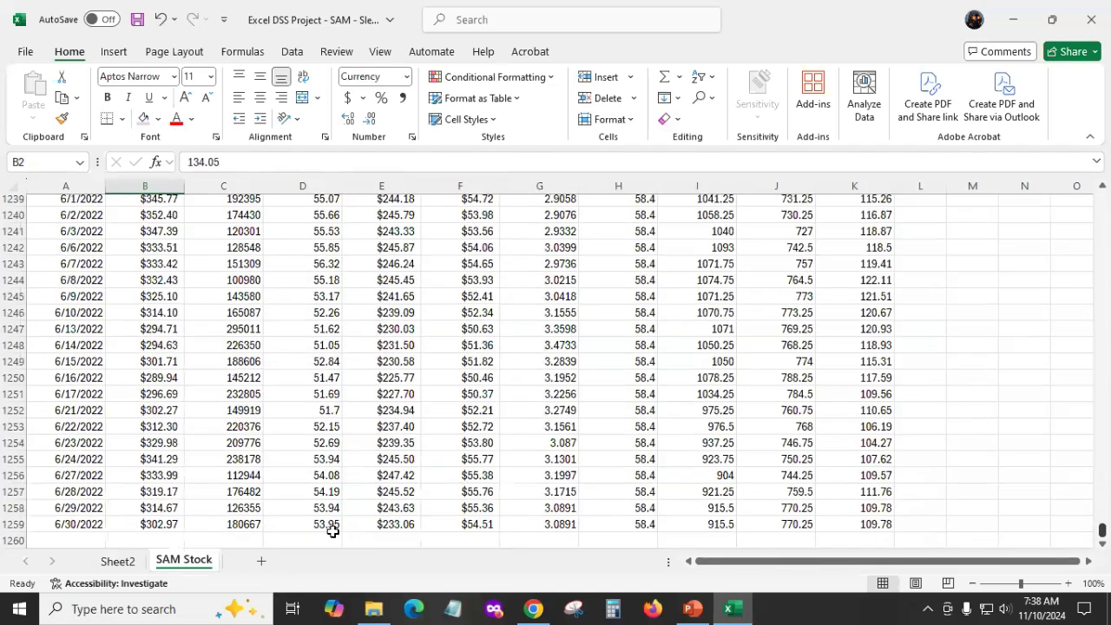
left_click(154, 524, "shift")
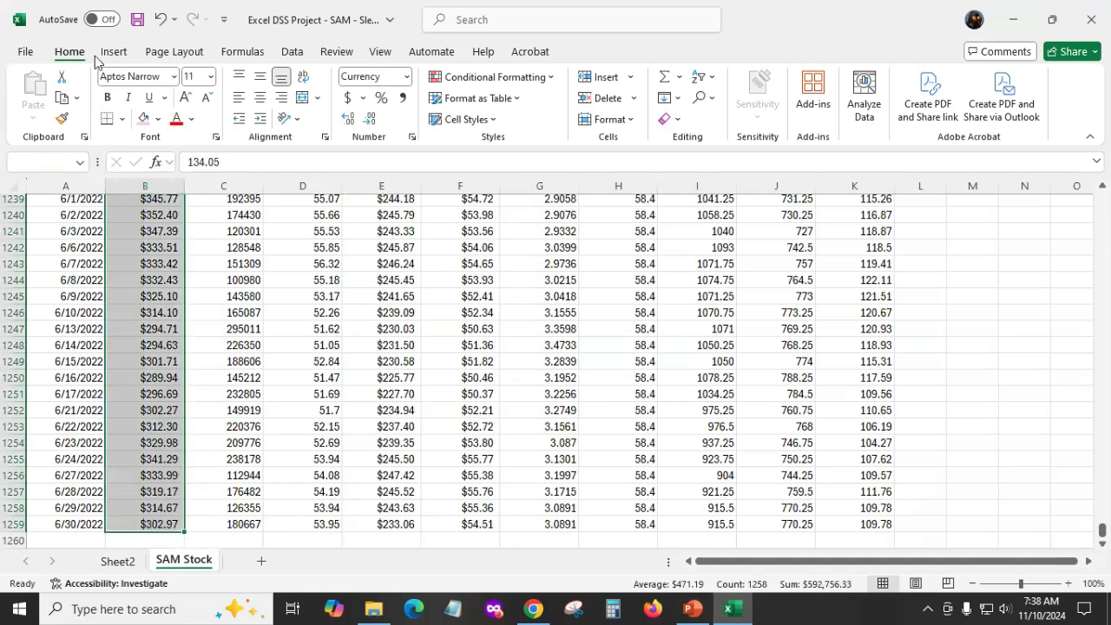
left_click(63, 101)
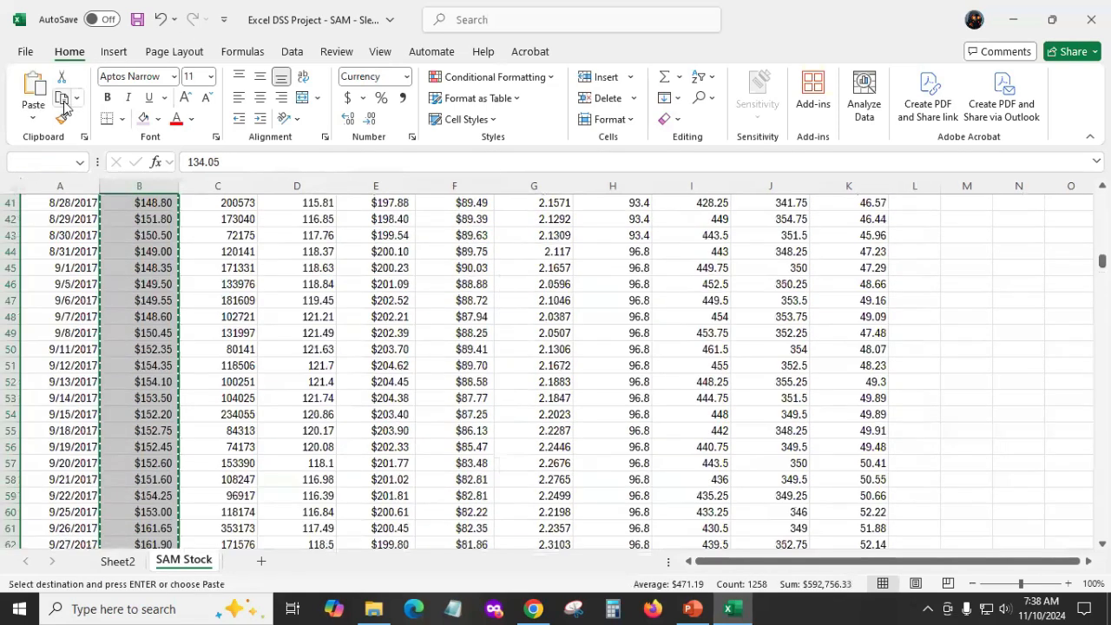
left_click(118, 562)
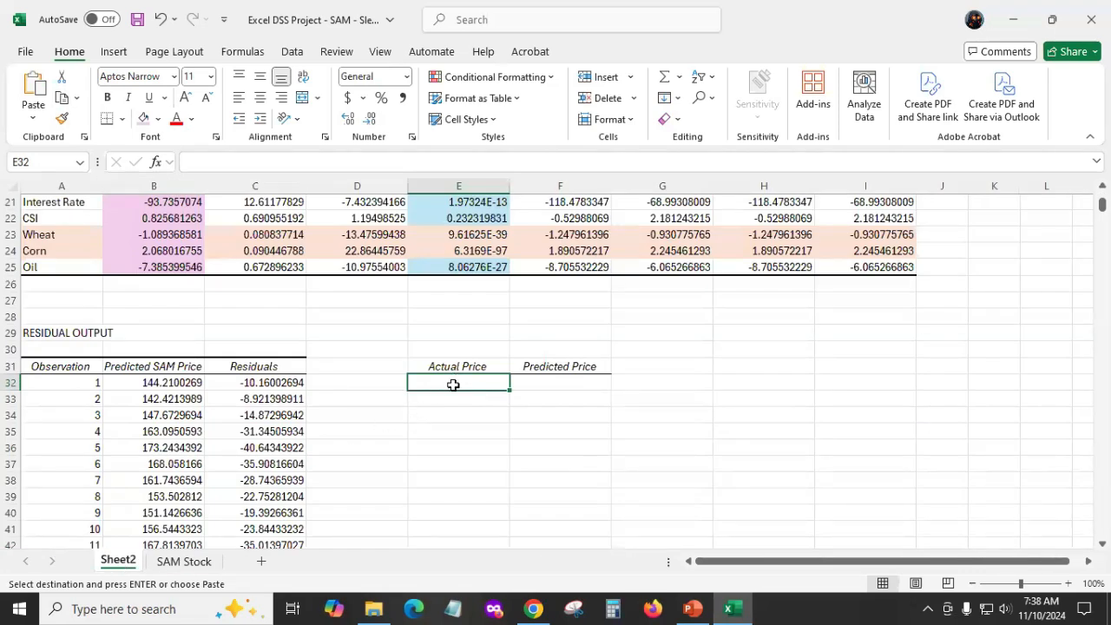
left_click(33, 87)
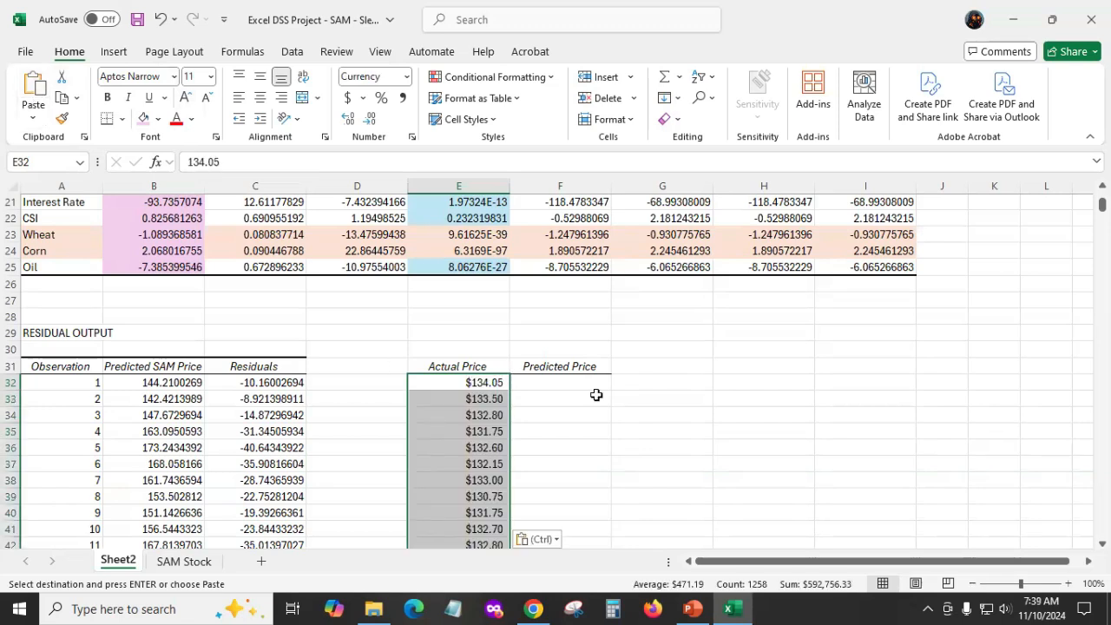
Copy the Predicted SAM Price values B32:B1289 into the Predicted Price column, starting at F32.
scroll(596, 395, "down", 3)
scroll(502, 346, "up", 1)
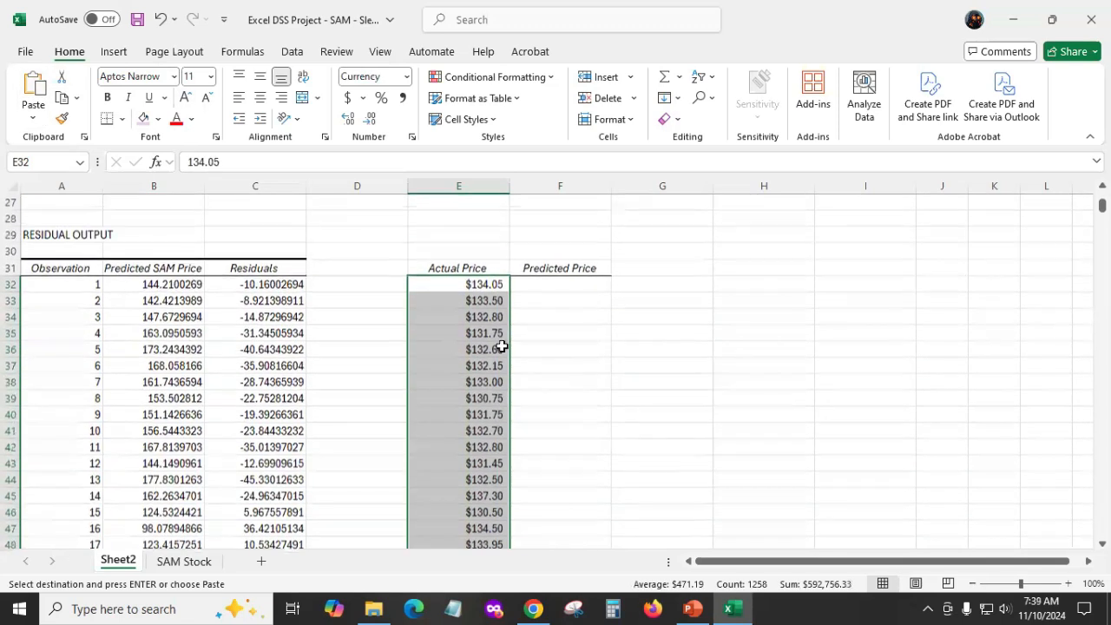
left_click(541, 288)
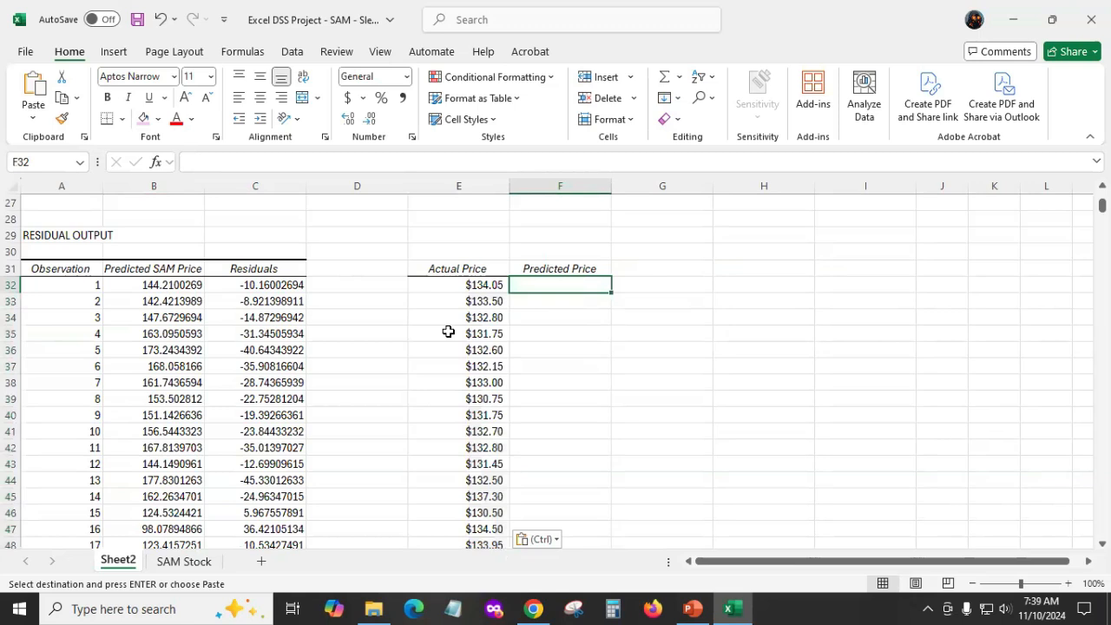
left_click(139, 288)
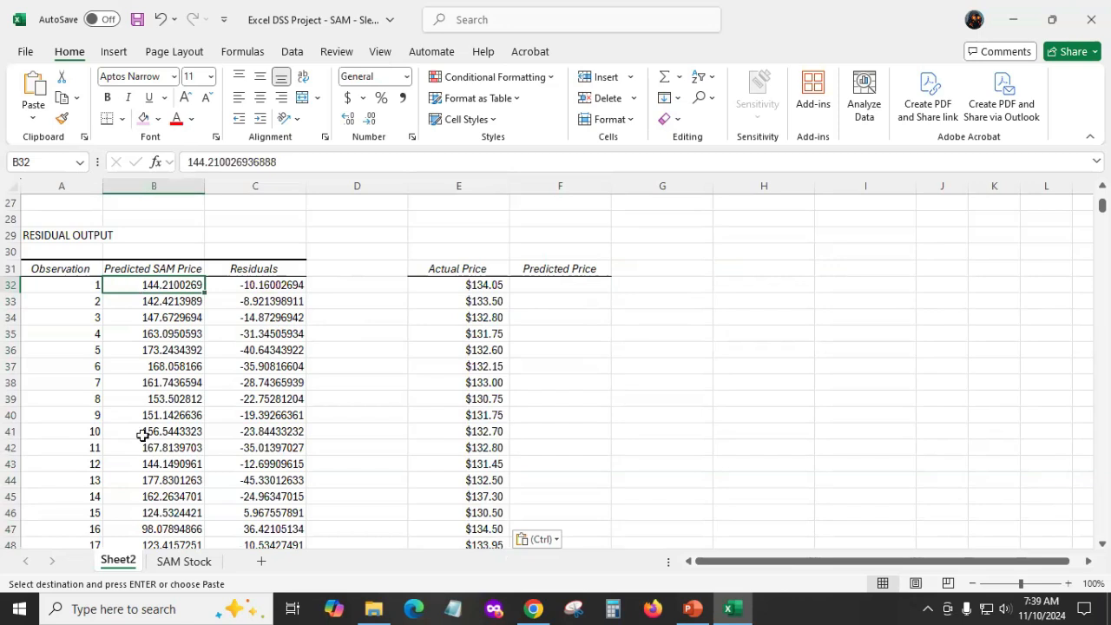
scroll(144, 434, "down", 5)
key("ctrl+v")
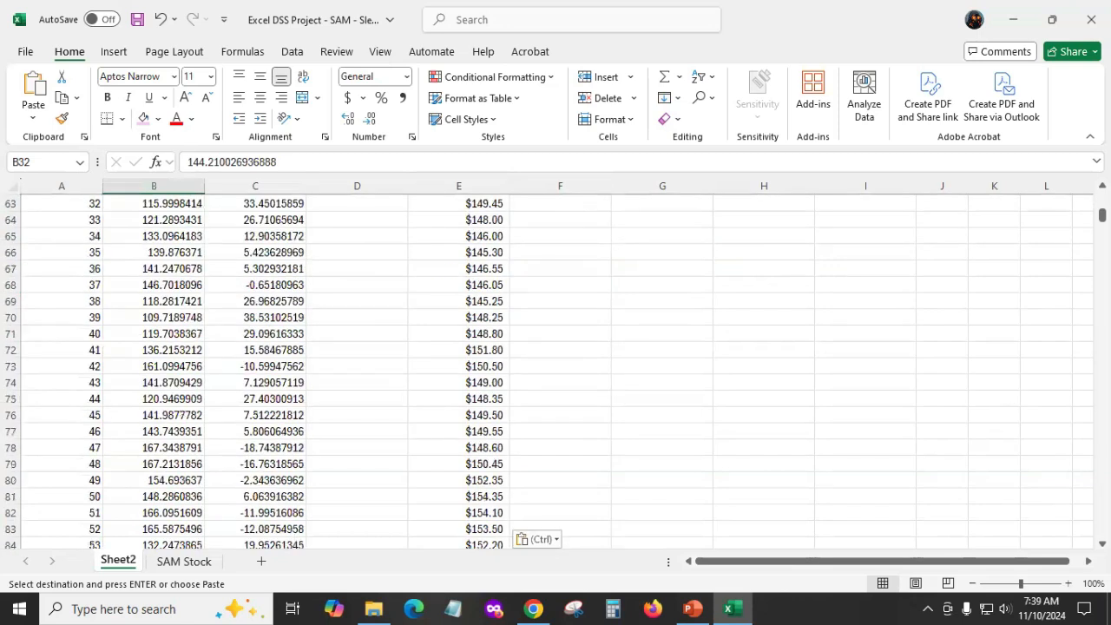
left_click_drag(1101, 214, 1101, 203)
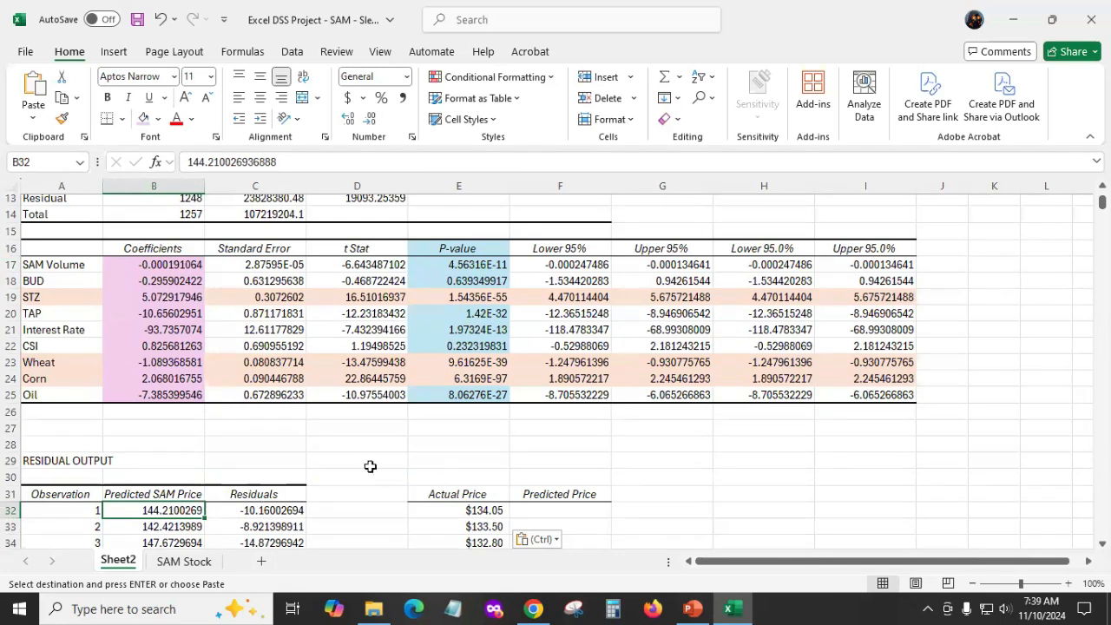
scroll(212, 446, "down", 2)
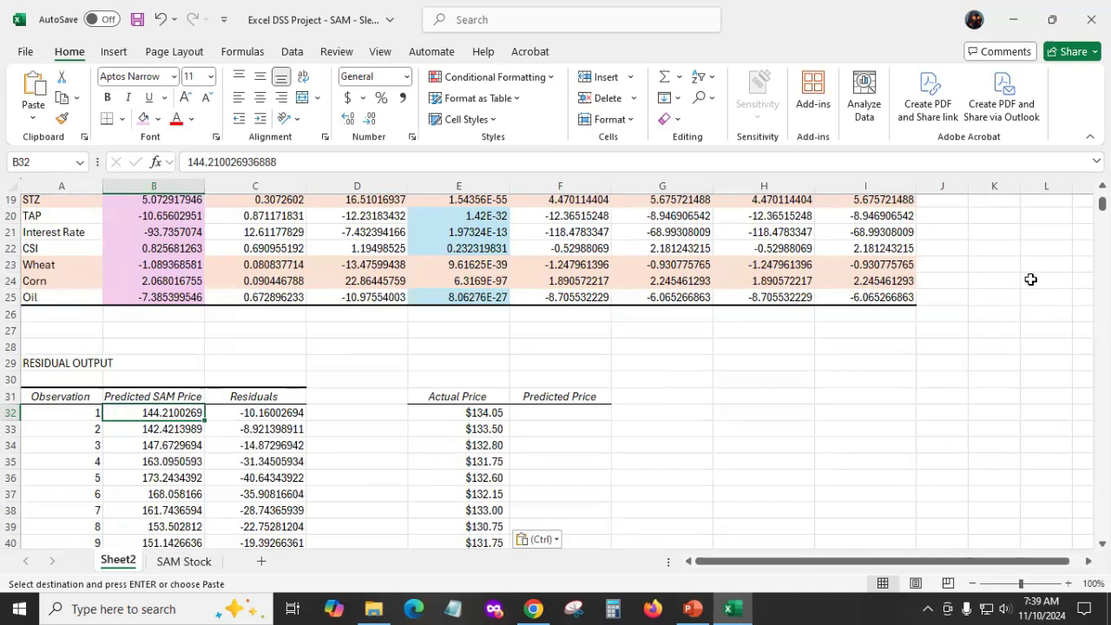
left_click_drag(1102, 204, 1102, 530)
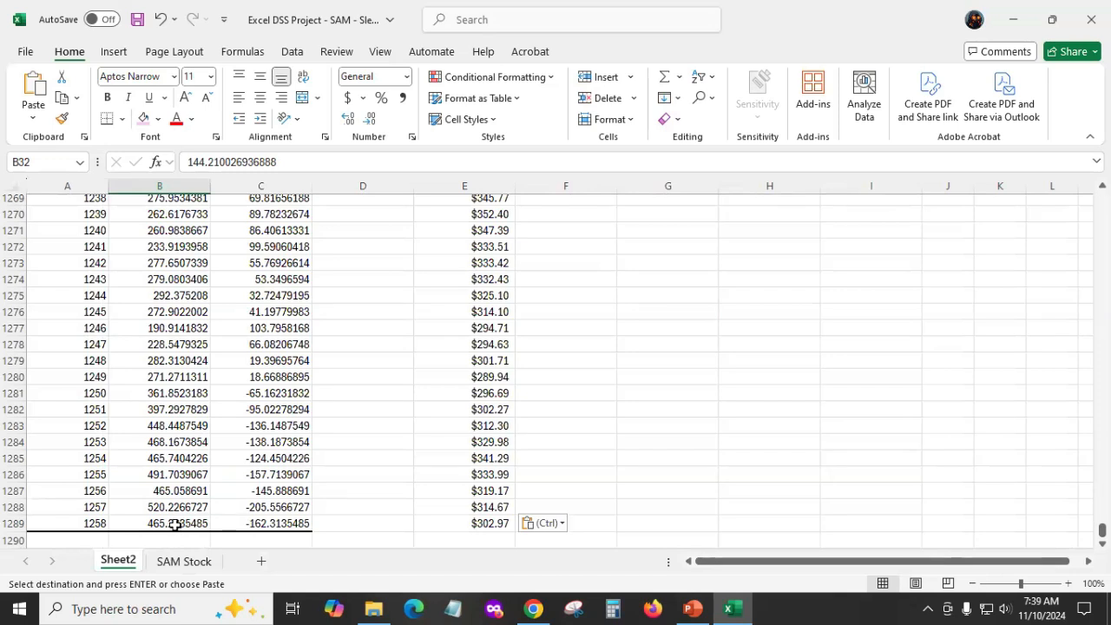
left_click(174, 525, "shift")
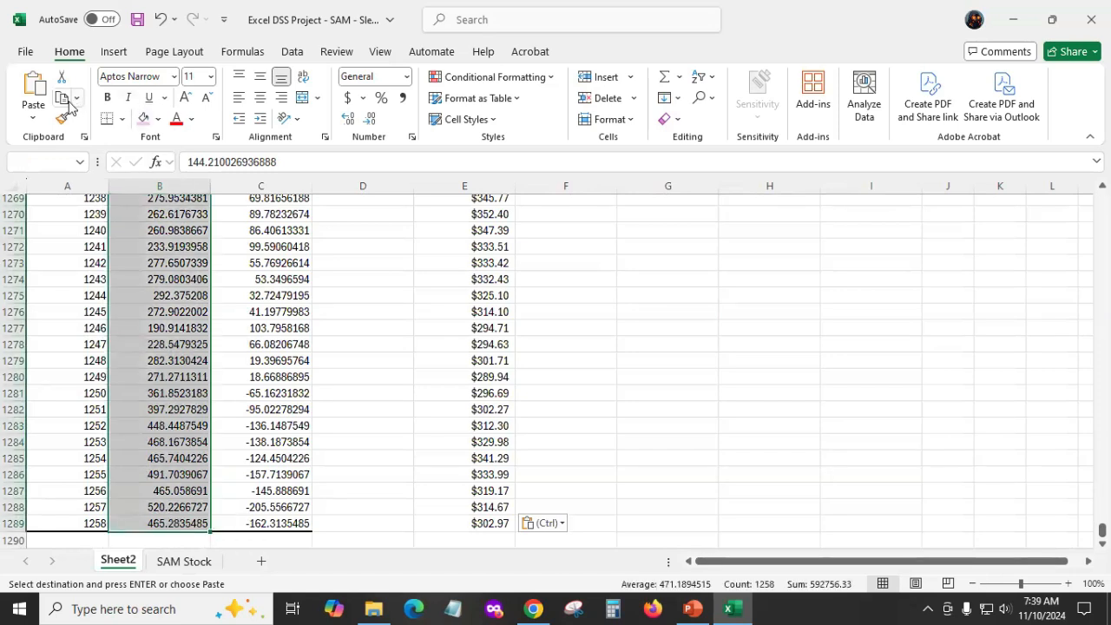
key("ctrl+BackSpace")
left_click(541, 367)
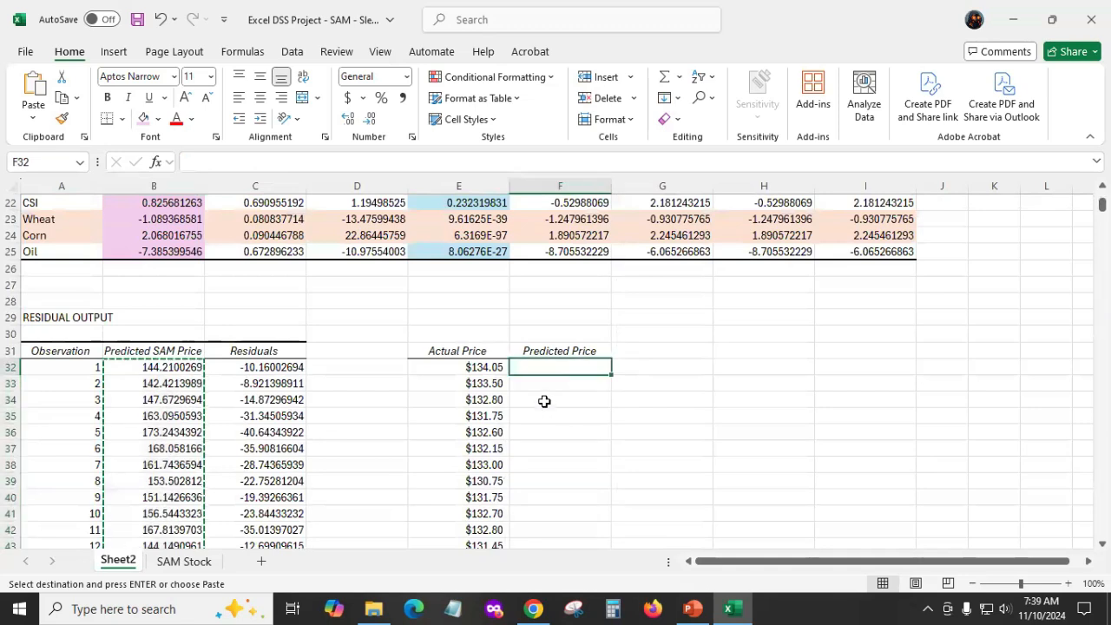
left_click(33, 87)
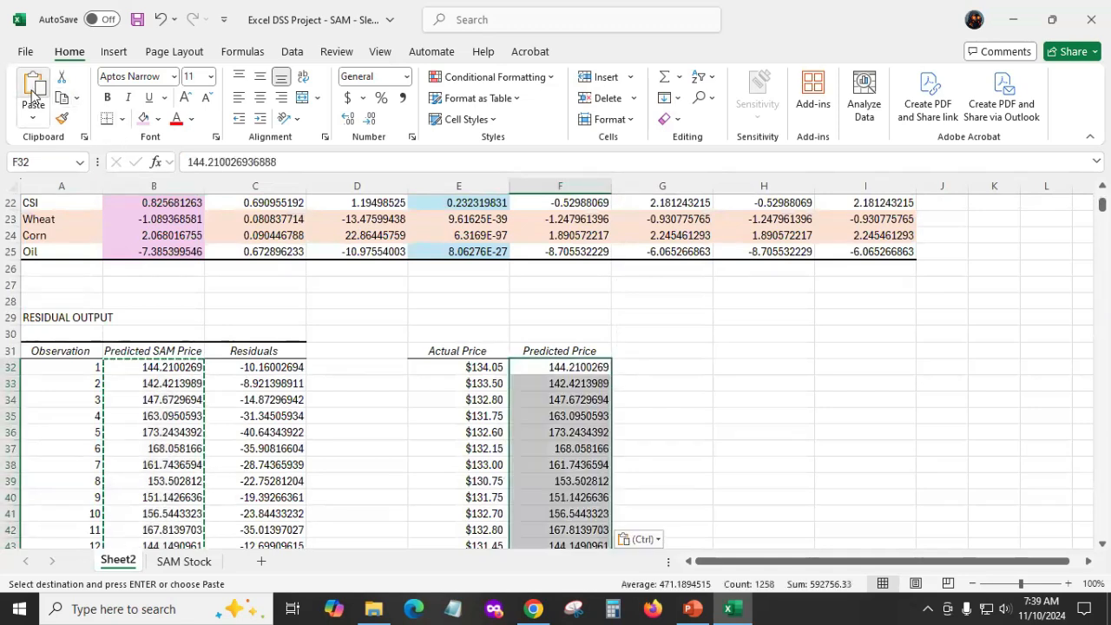
left_click(533, 429)
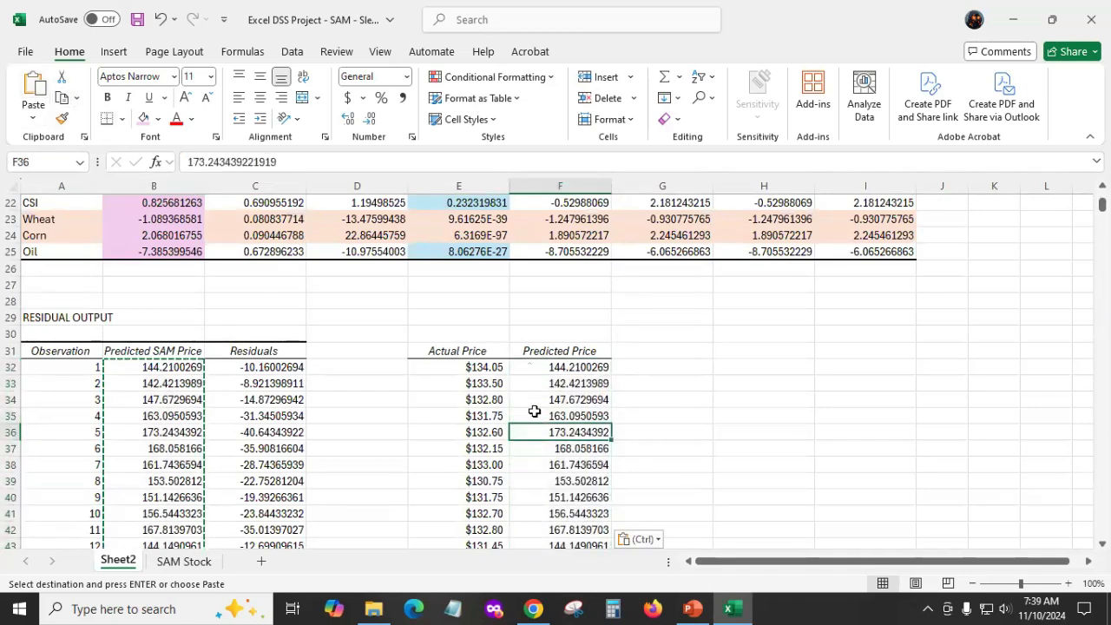
Format the predicted prices in F32:F1289 as Currency.
left_click(562, 368)
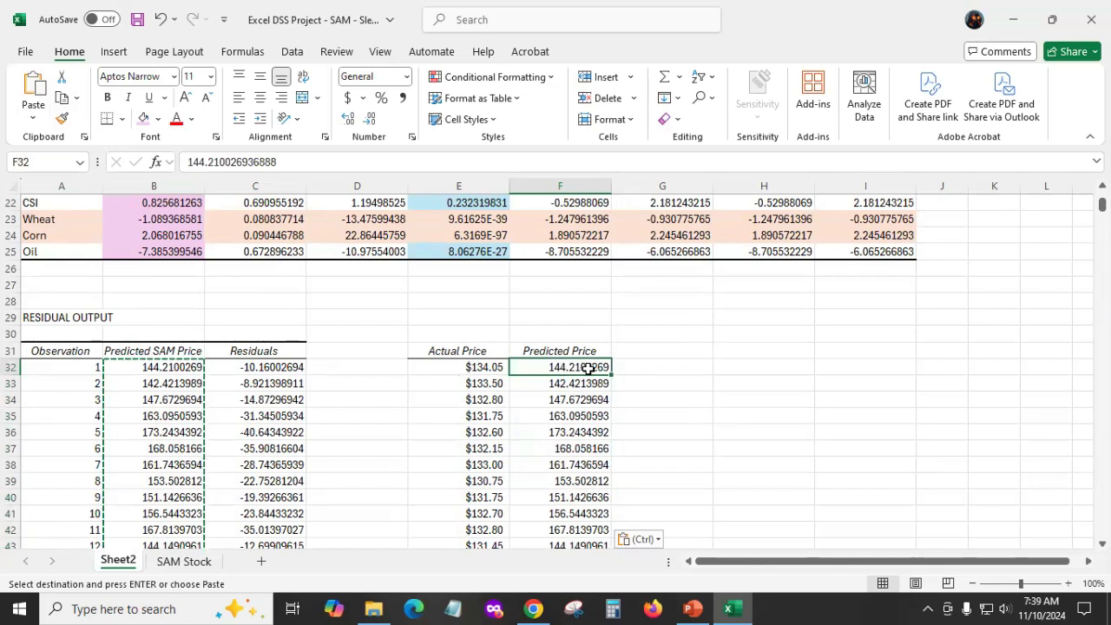
left_click_drag(588, 368, 610, 607)
left_click_drag(610, 486, 590, 512)
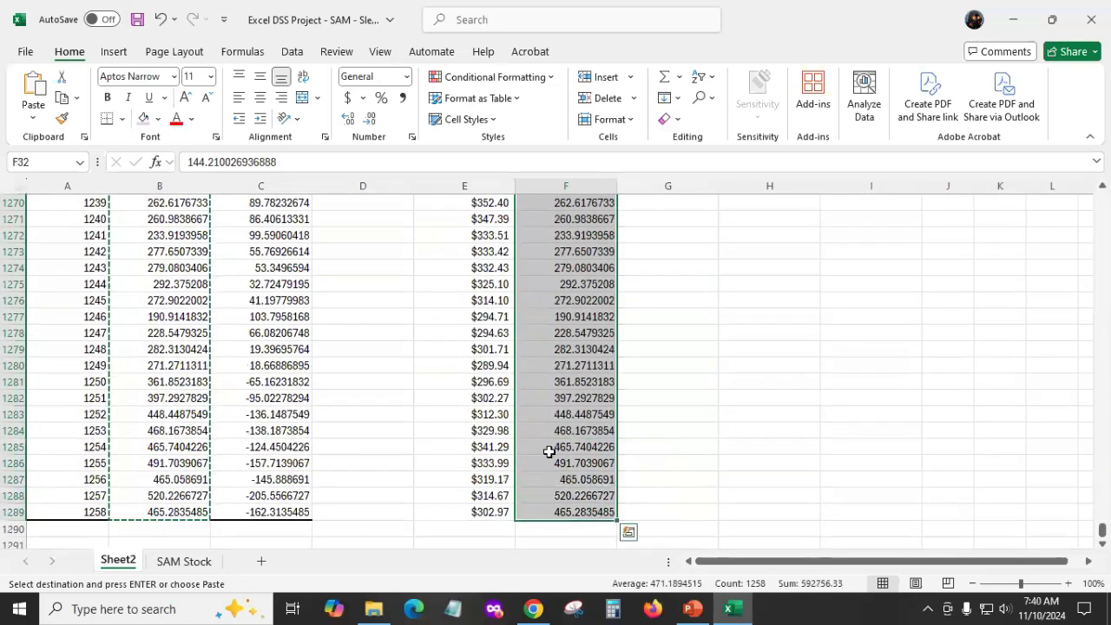
left_click(405, 80)
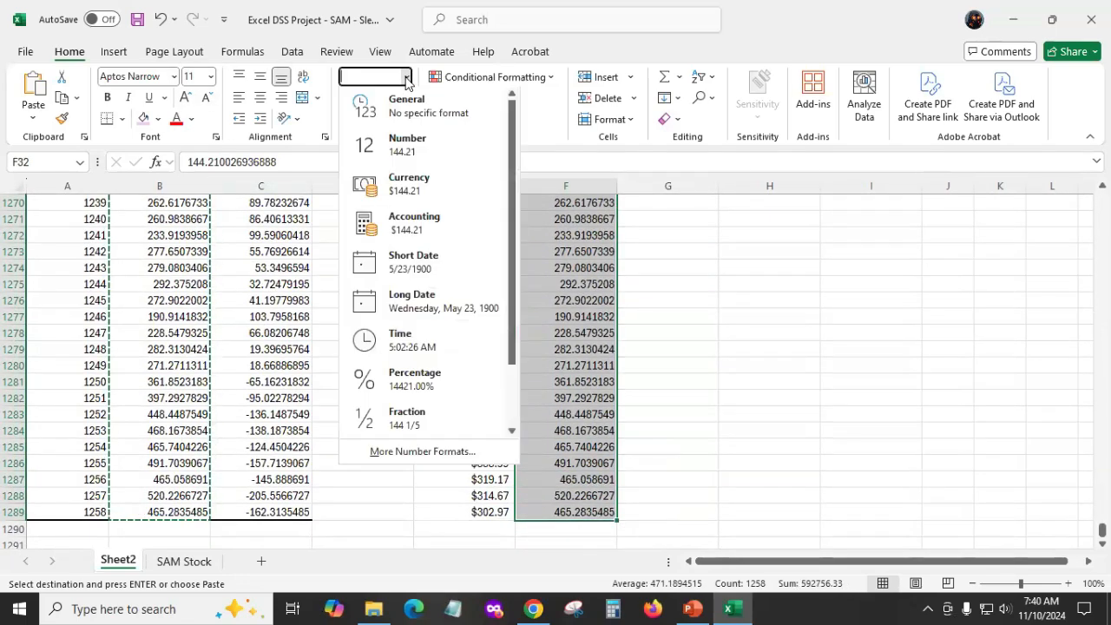
left_click(405, 190)
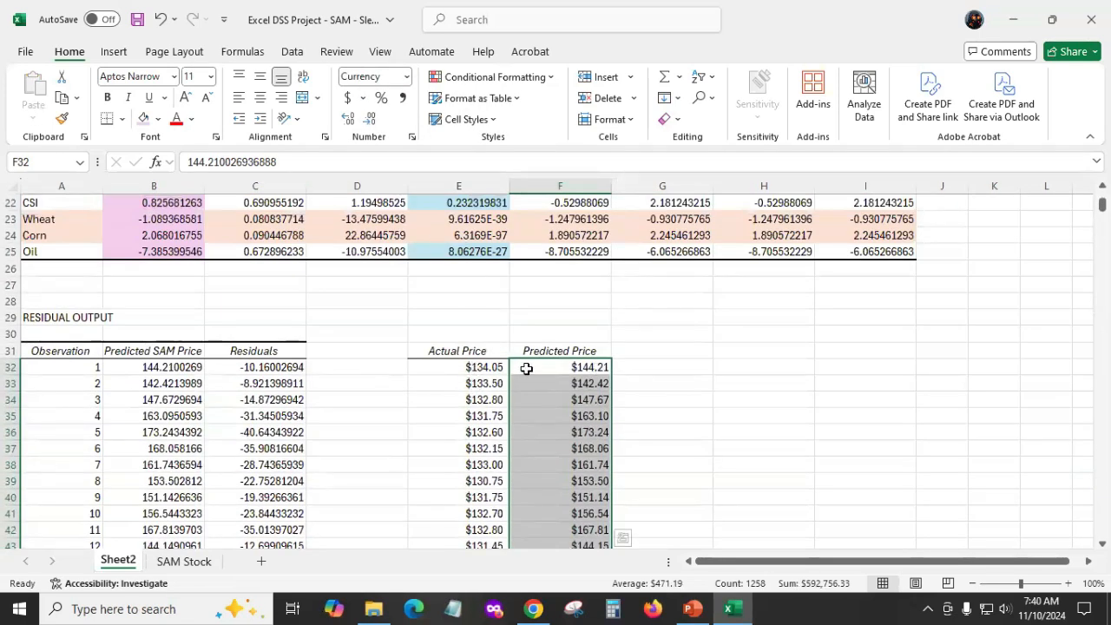
Apply the Currency format to both the actual and predicted prices, E32:F1289, so the two columns match.
left_click(422, 367)
left_click(544, 368, "shift")
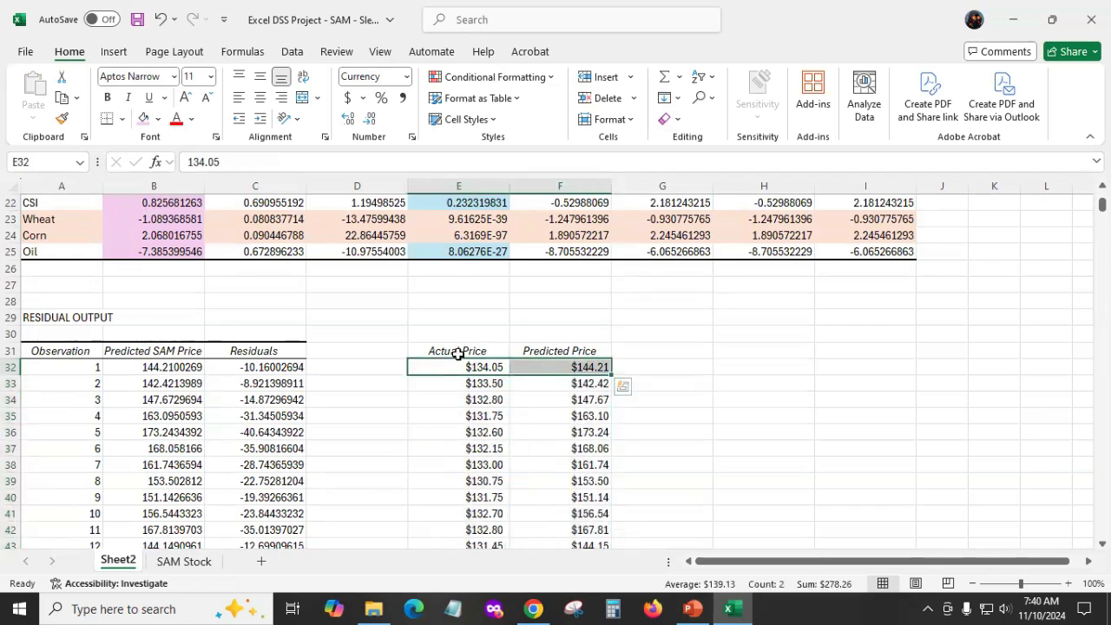
left_click_drag(460, 369, 596, 370)
left_click_drag(1102, 205, 1080, 545)
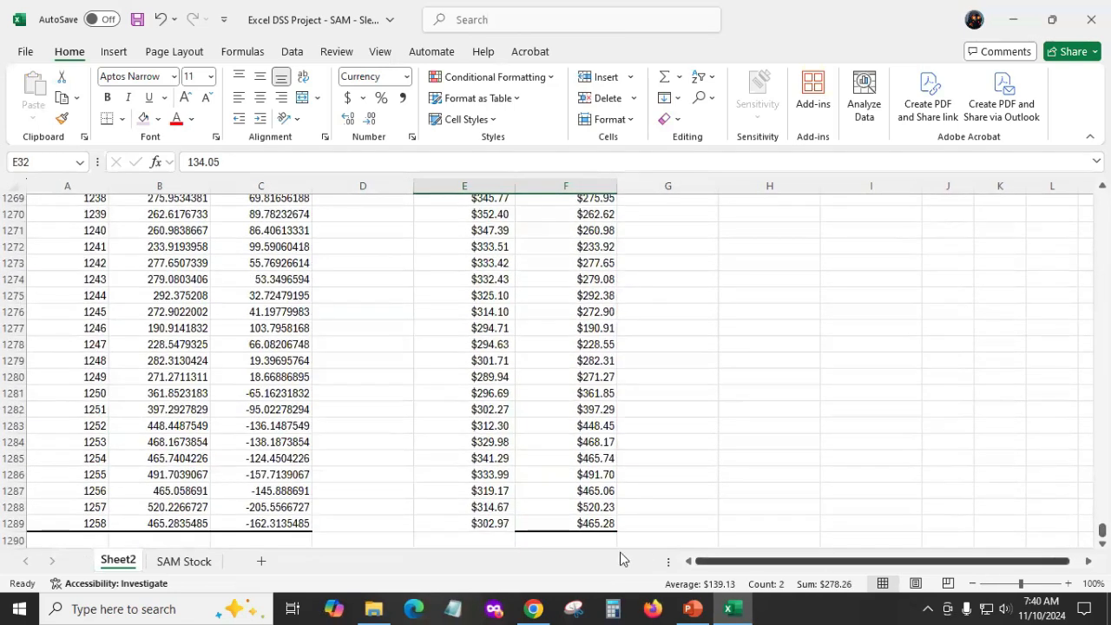
left_click(595, 521, "shift")
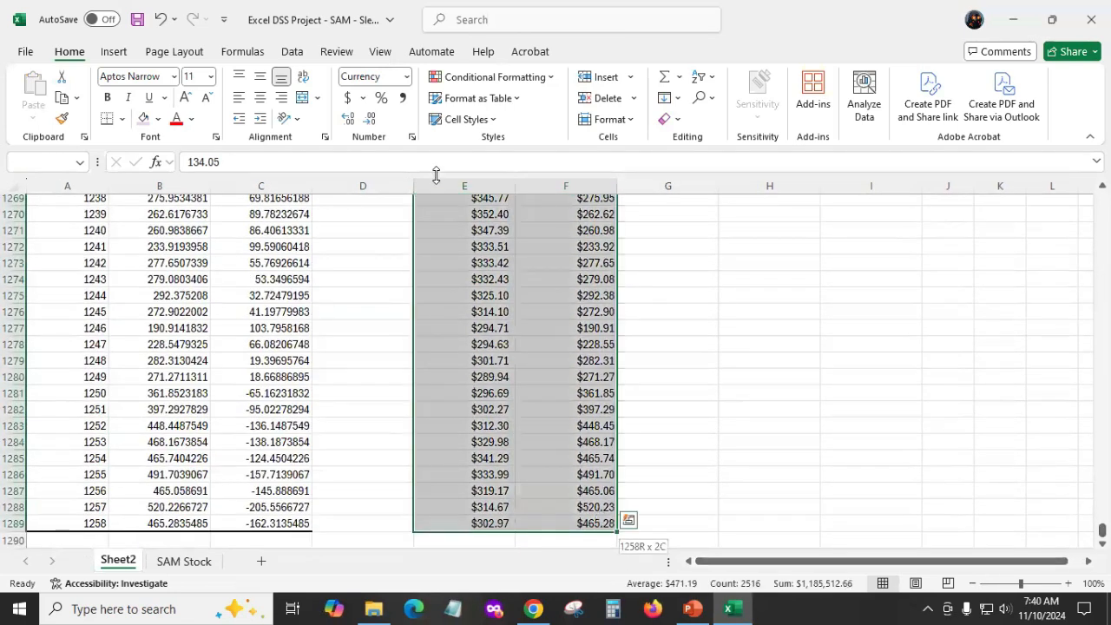
left_click(405, 77)
left_click(395, 187)
scroll(504, 325, "up", 5)
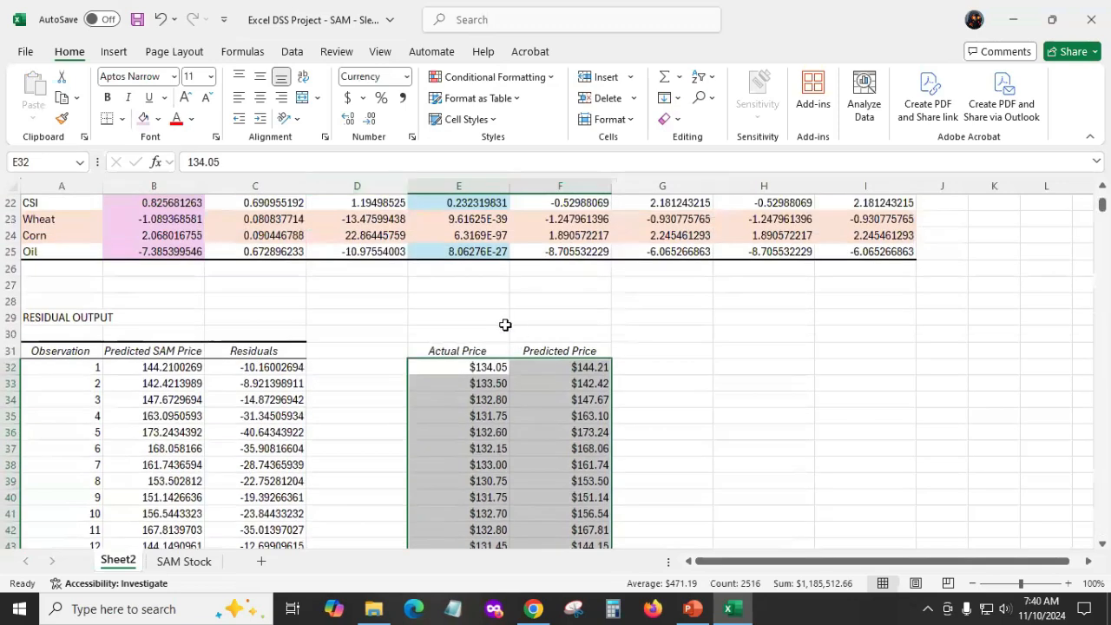
Compare the first observation's actual price in E32 with its predicted price in F32.
left_click(525, 365)
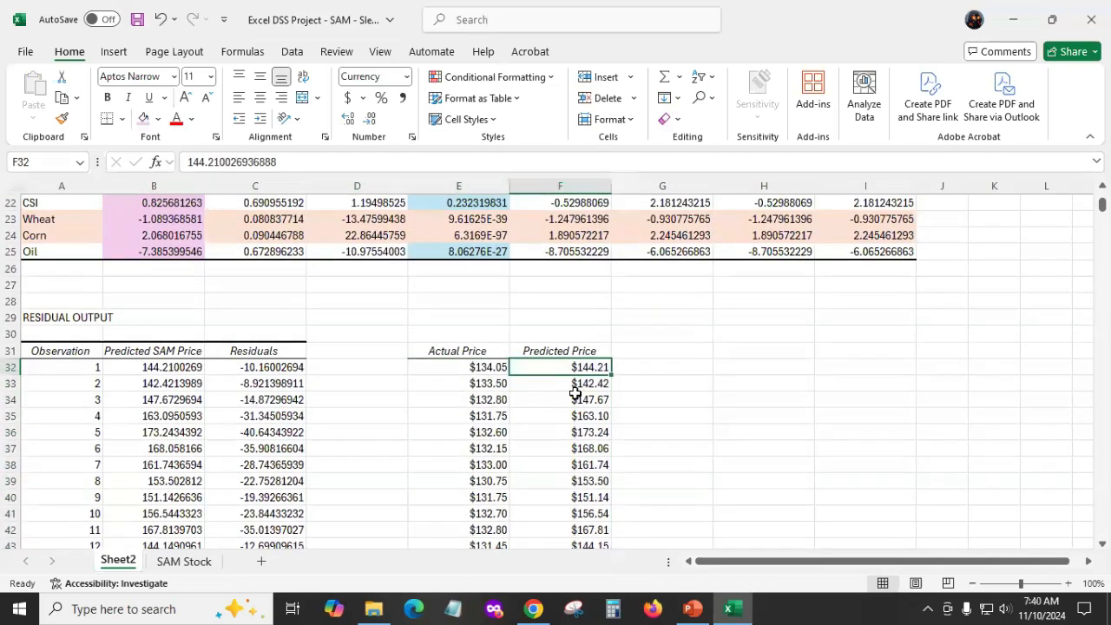
left_click(657, 355)
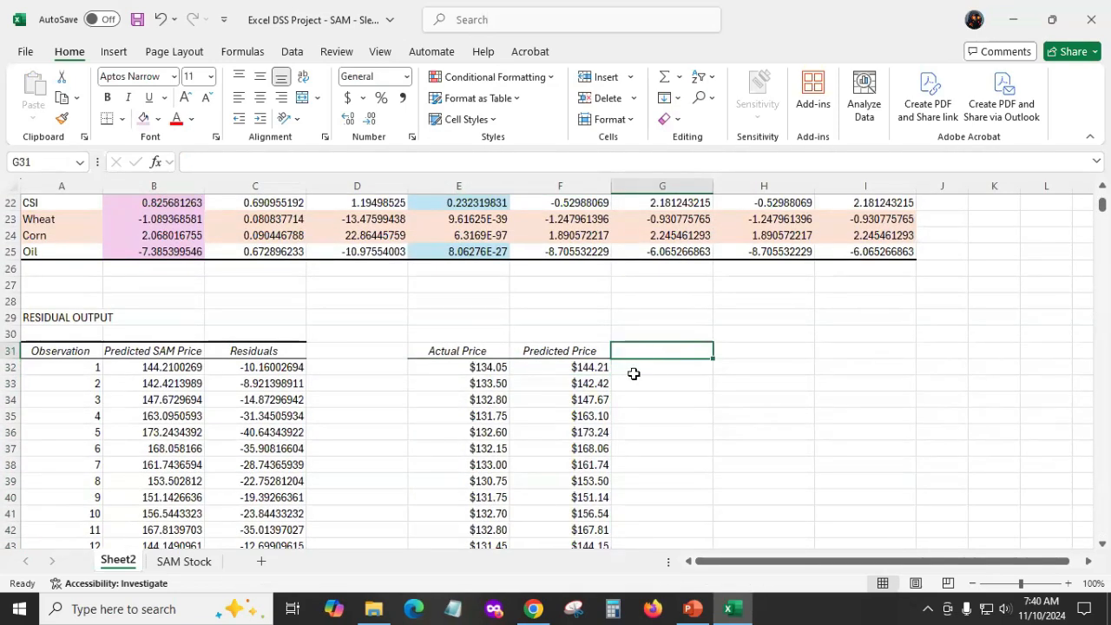
left_click(602, 369)
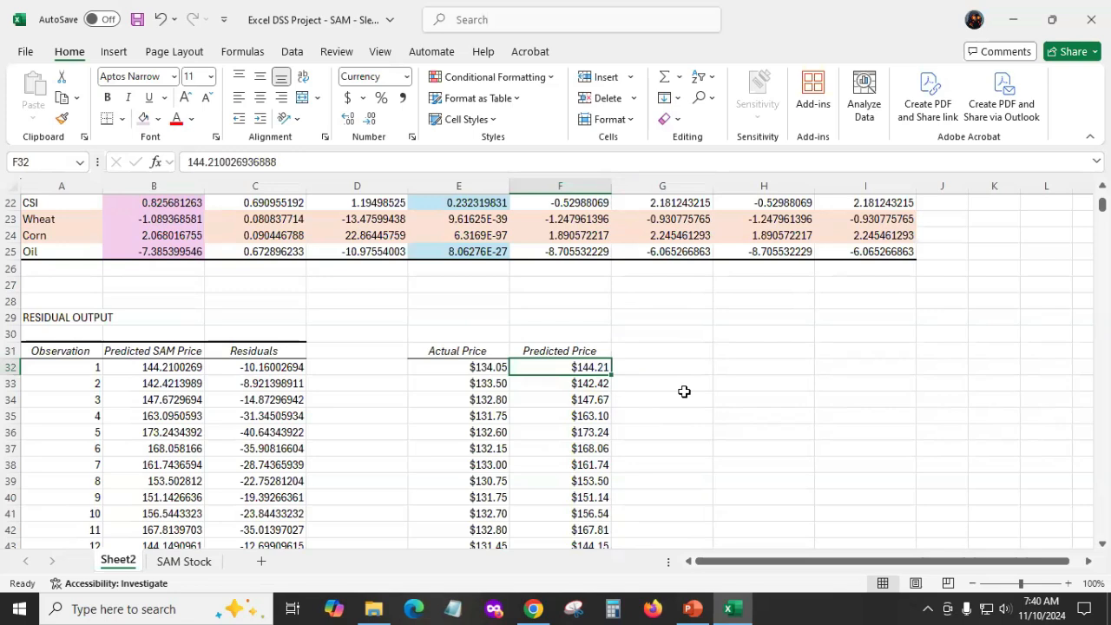
left_click(477, 375)
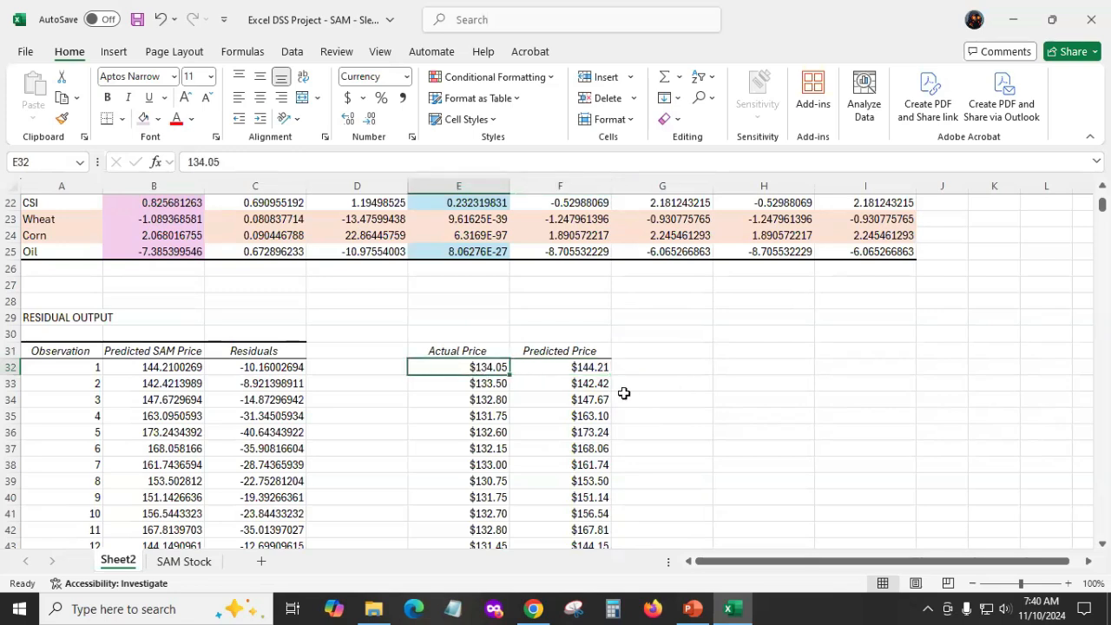
double_click(641, 367)
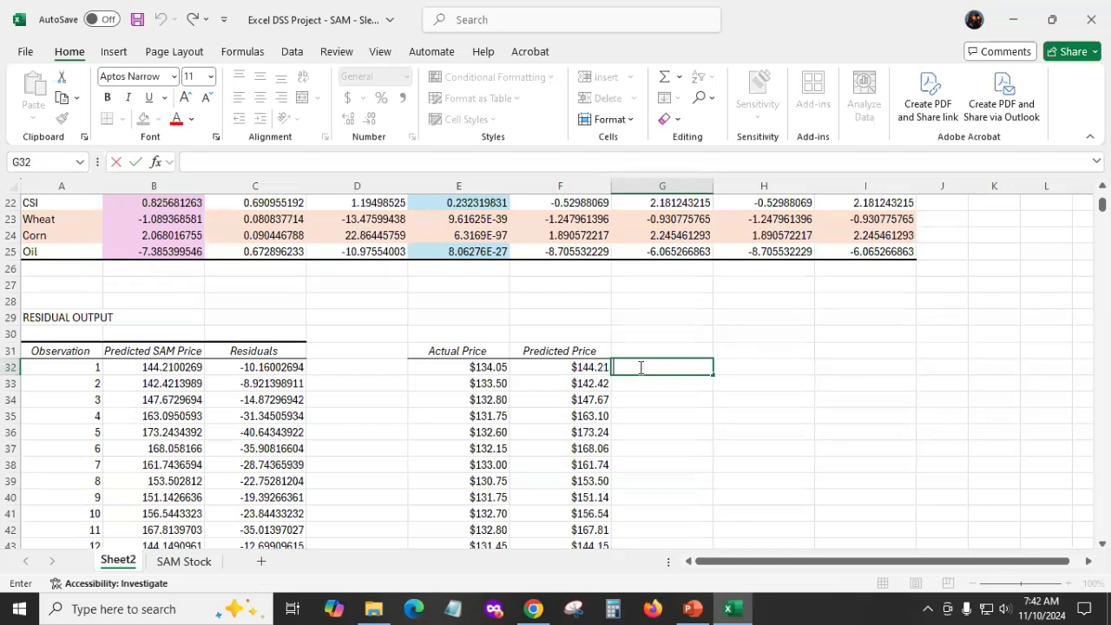
left_click(461, 371)
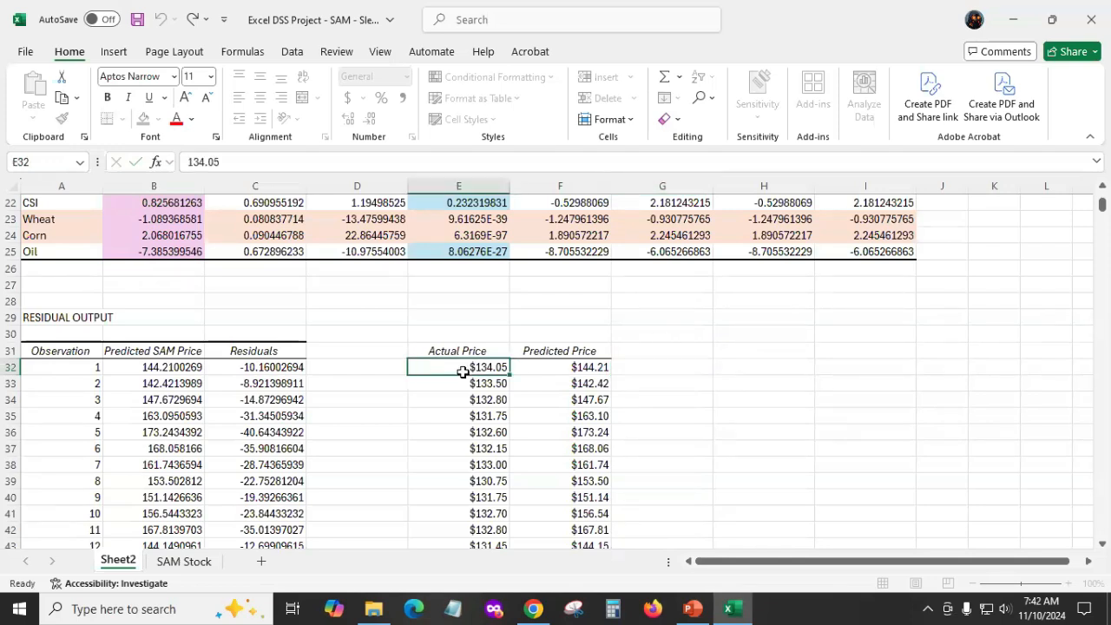
left_click(602, 368)
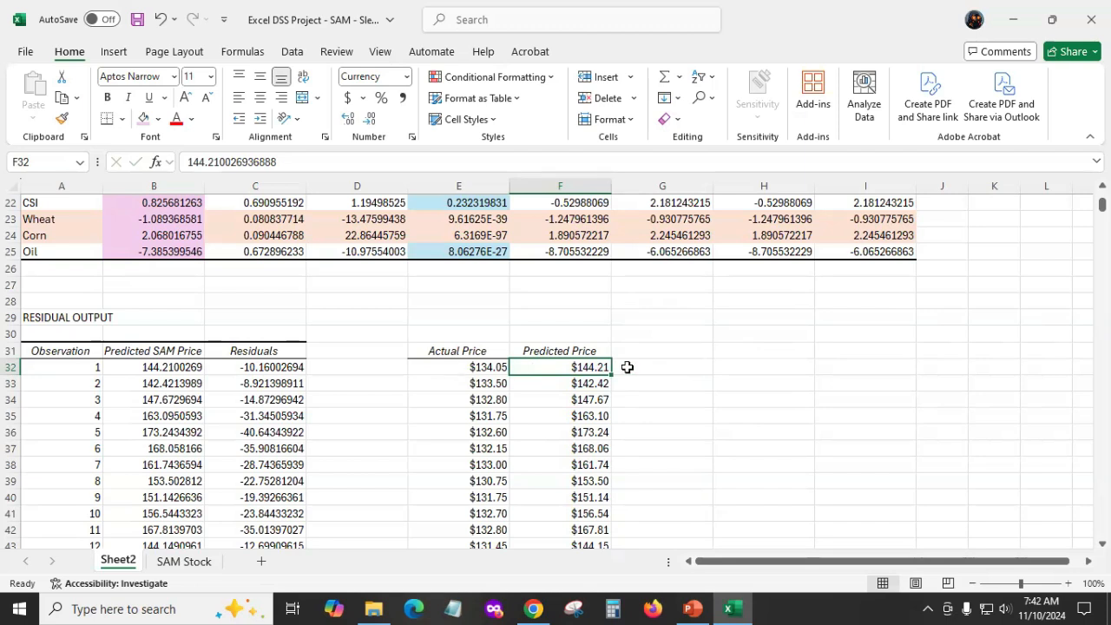
left_click(488, 368)
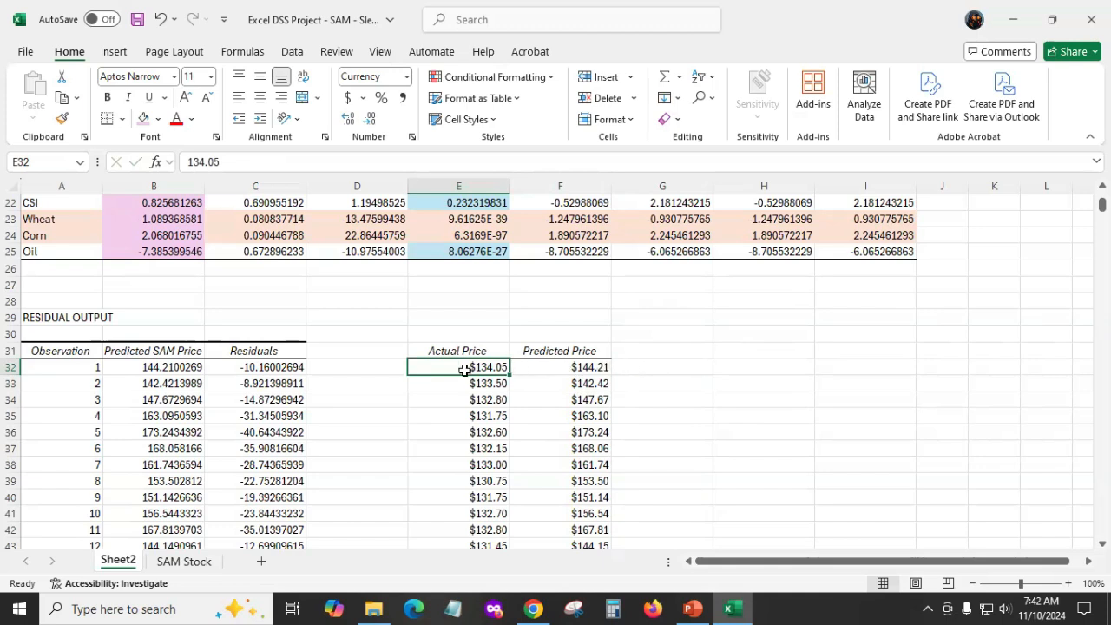
Enter the heading "Action" in G31, next to Predicted Price.
left_click(642, 349)
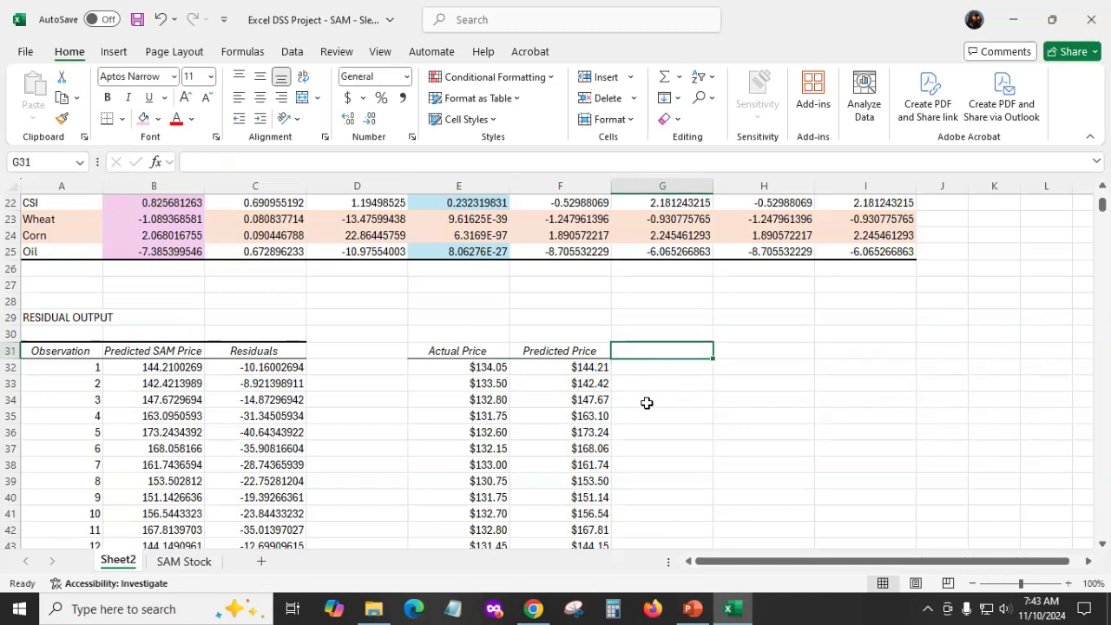
type("Acti")
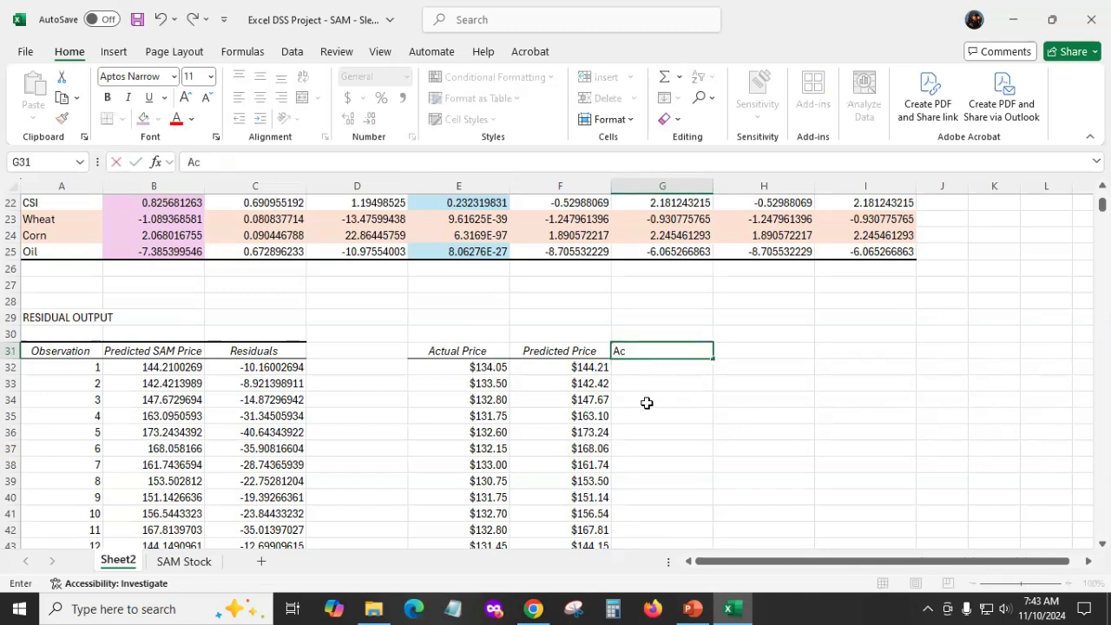
type("on")
key("Return")
key("Up")
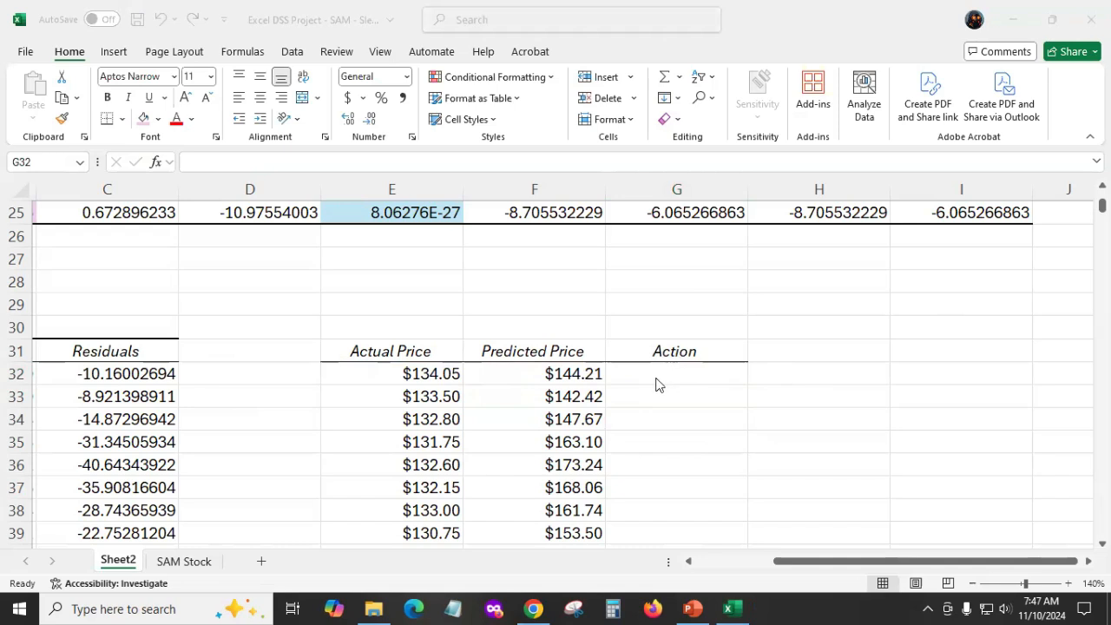
Enter the formula =IF(E32>F32,"SELL","BUY") in G32 to derive the first observation's action.
left_click(656, 382)
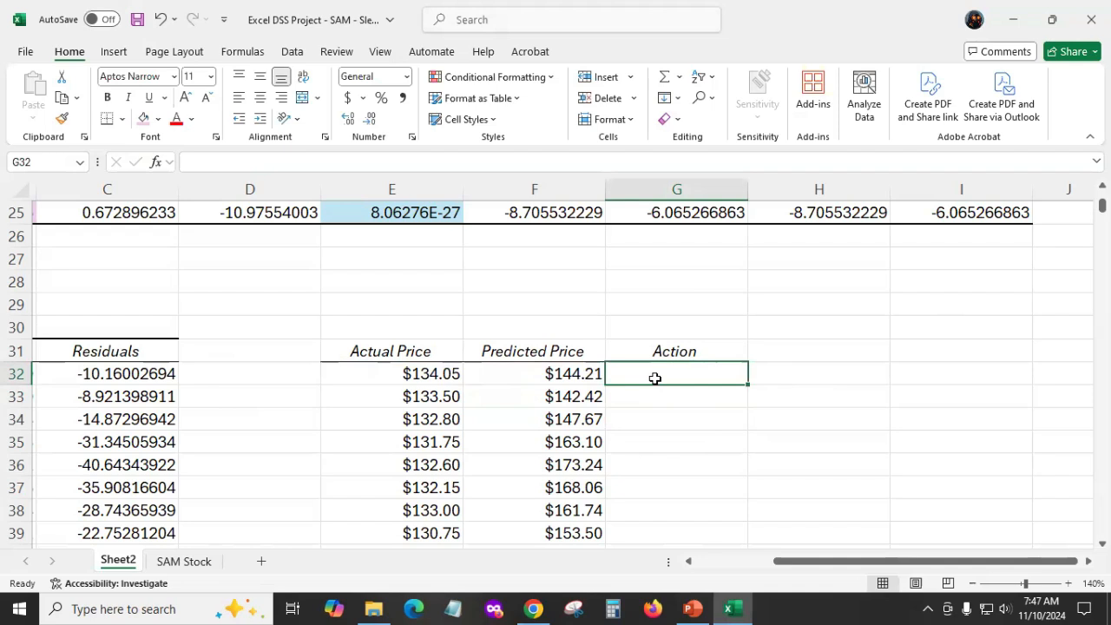
type("=")
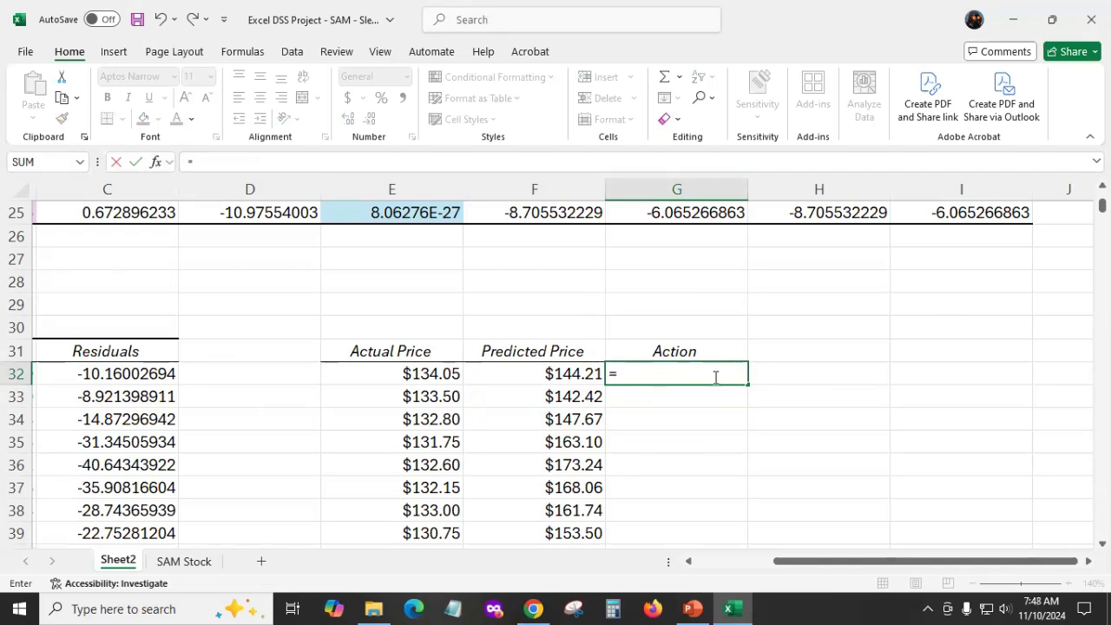
type("I")
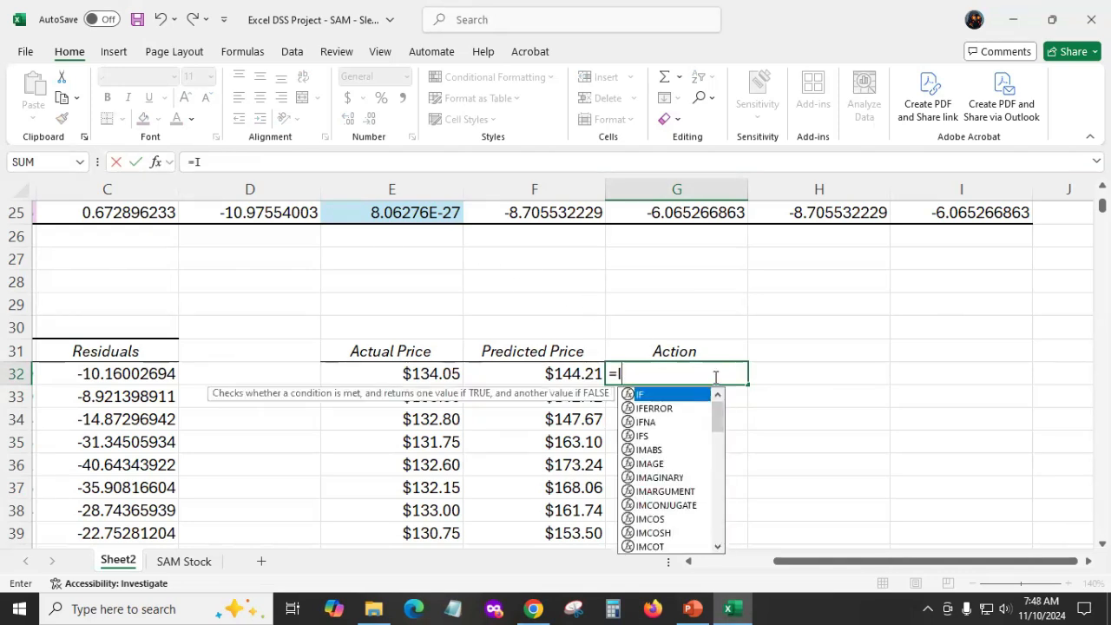
type("RF")
key("BackSpace")
key("BackSpace")
type("F")
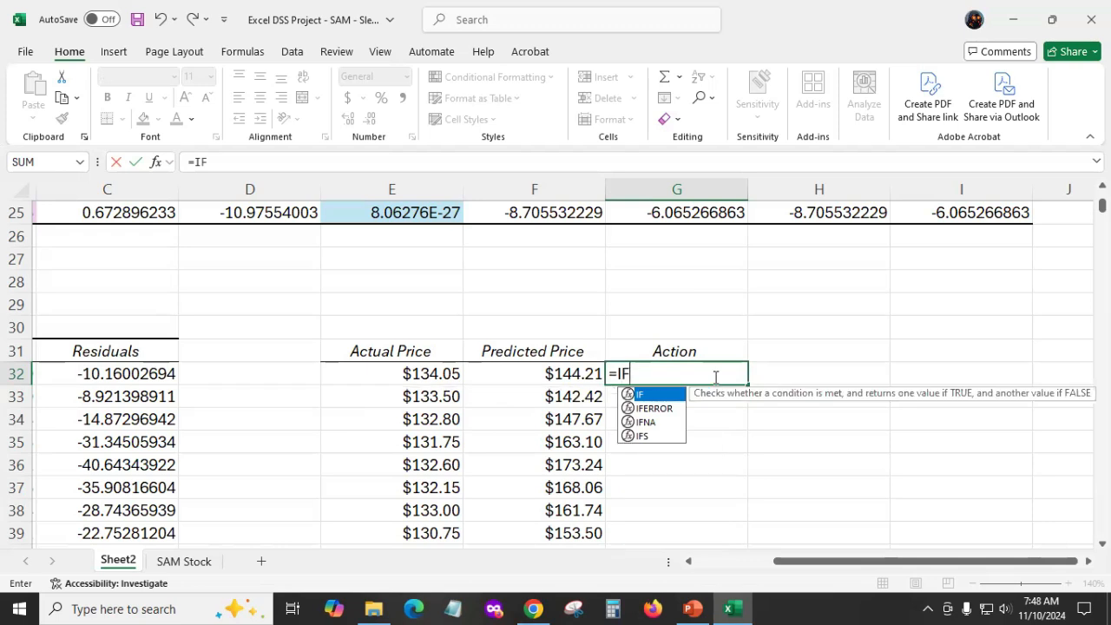
key("BackSpace")
key("BackSpace")
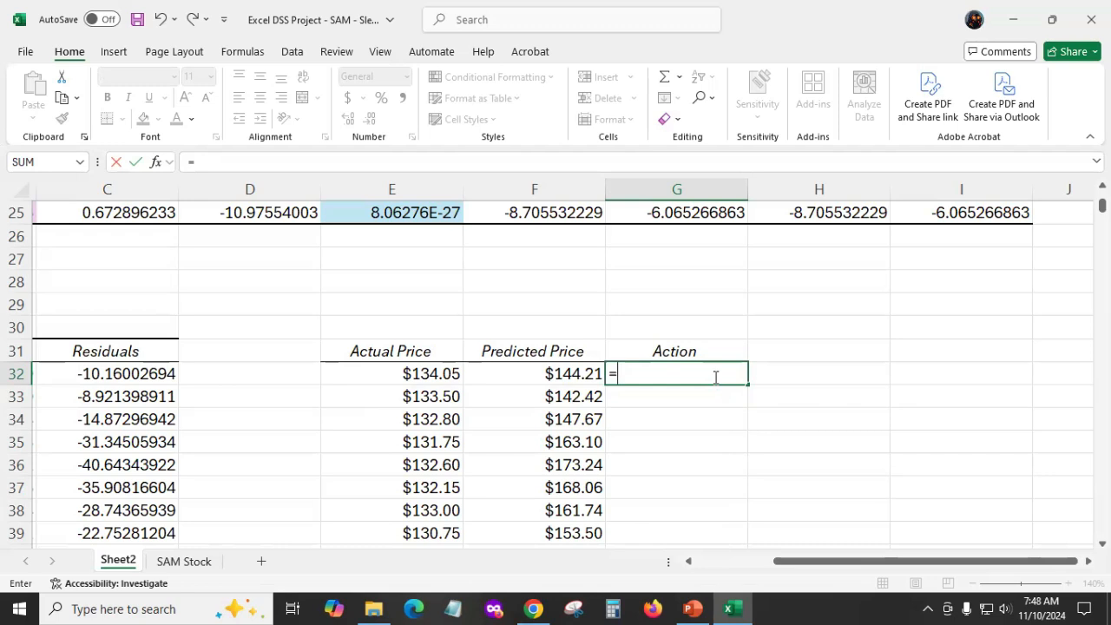
type("IF")
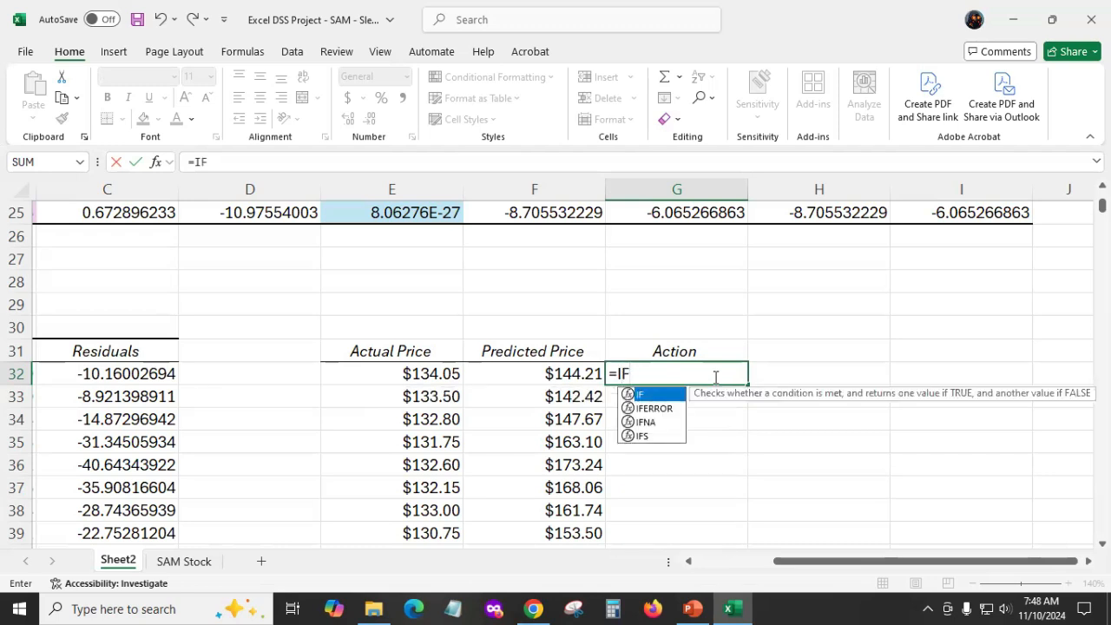
type("(")
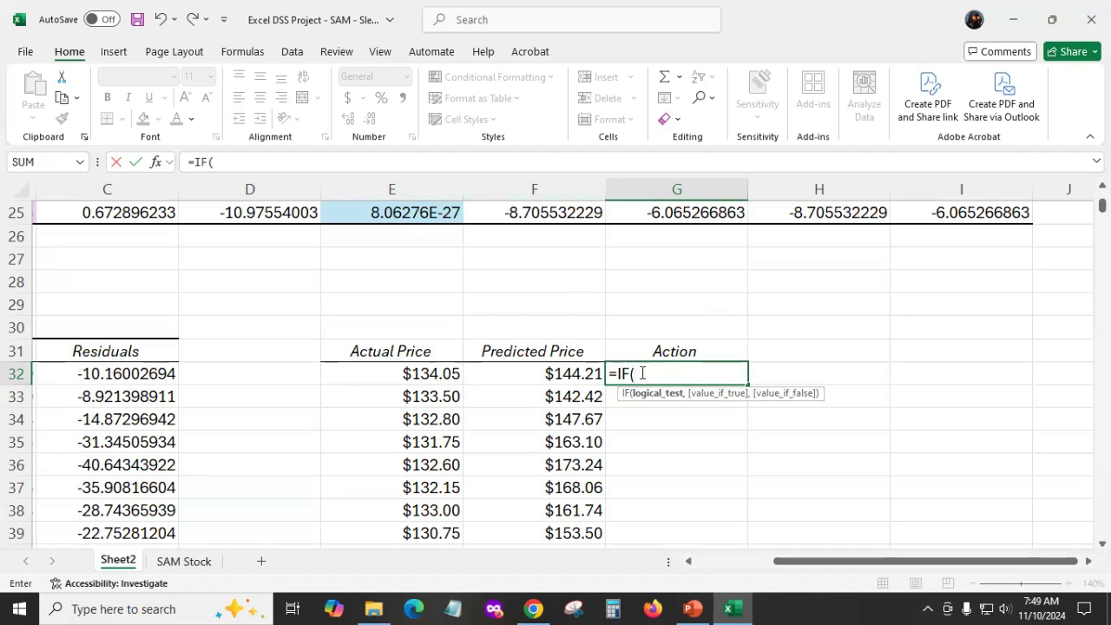
left_click(425, 374)
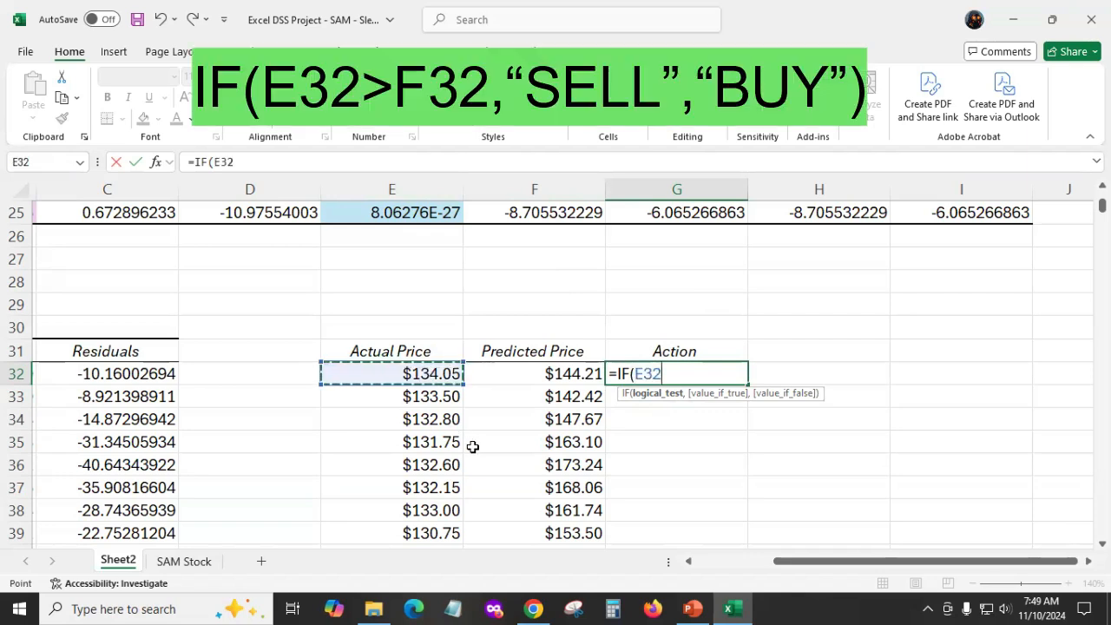
type(">")
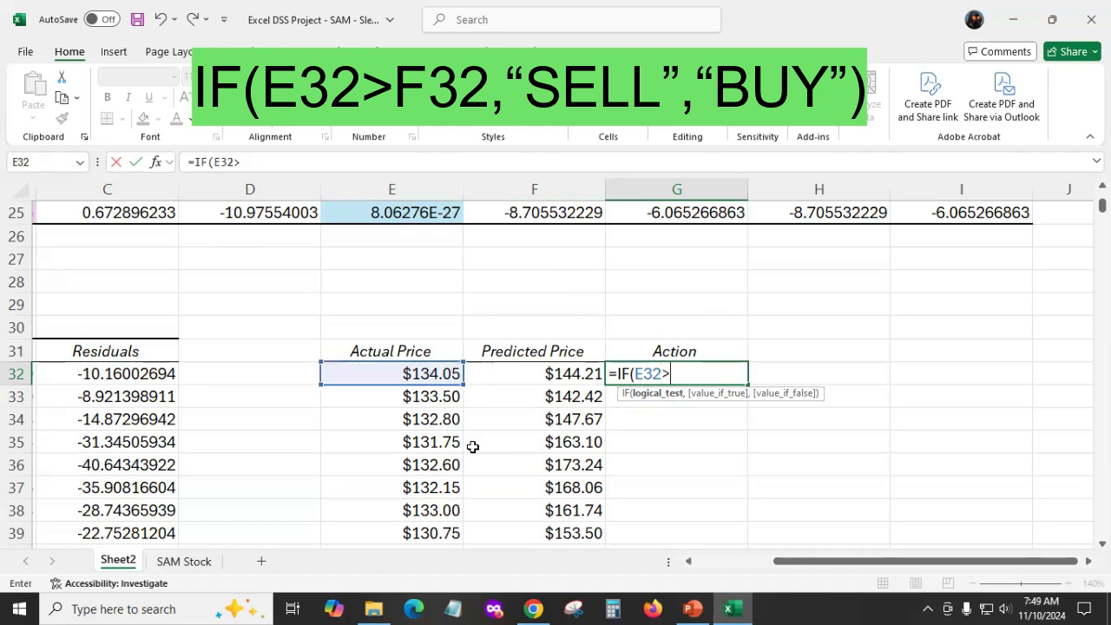
left_click(558, 373)
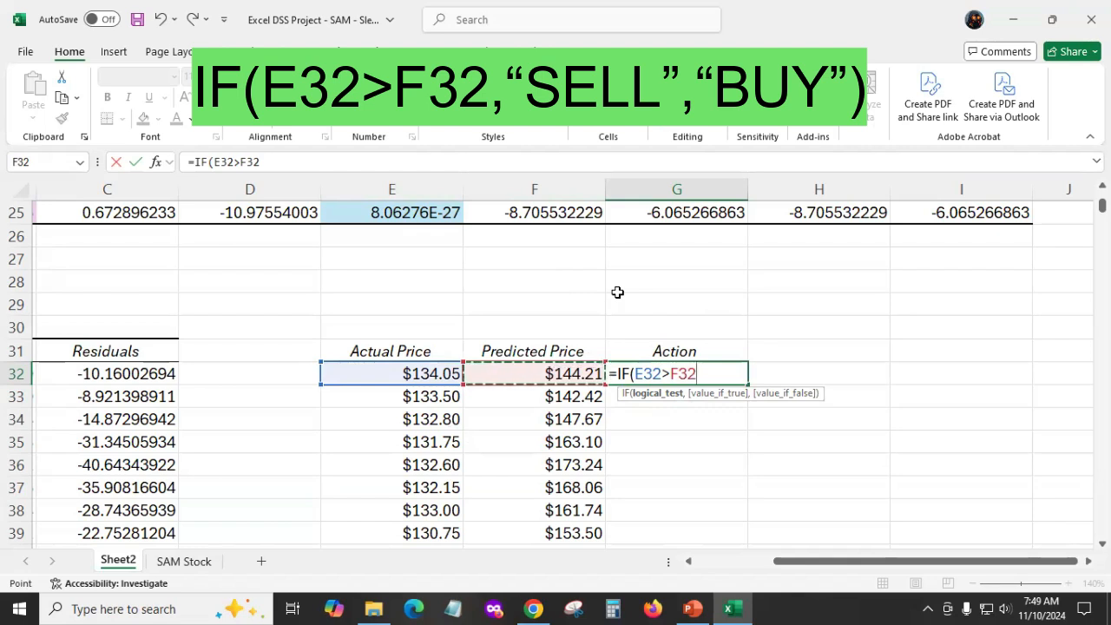
type(",")
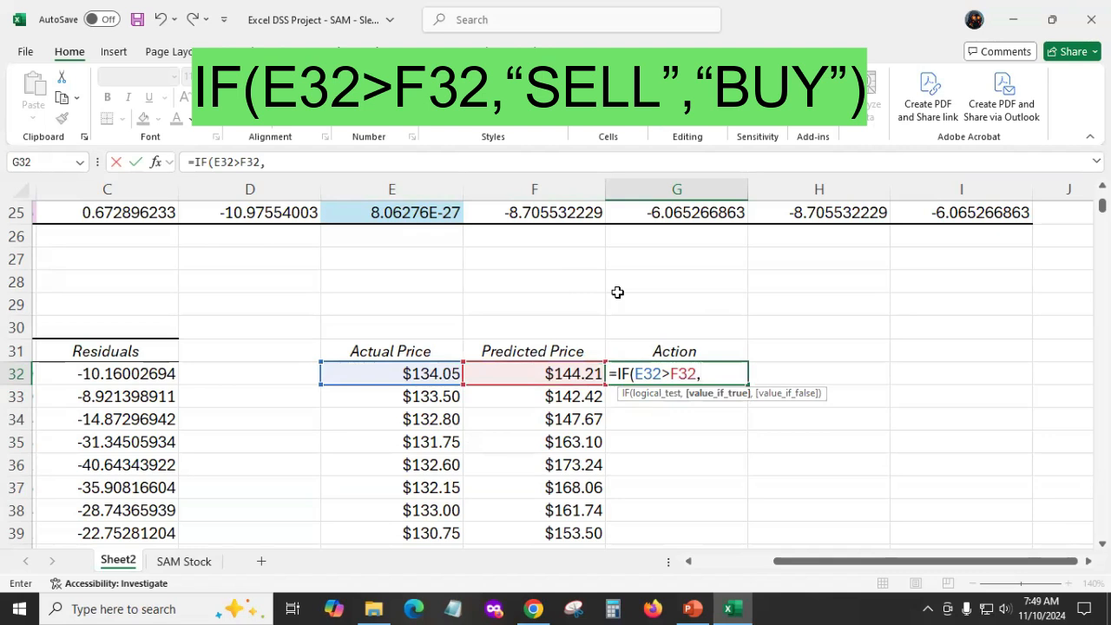
type("\"SELL\"")
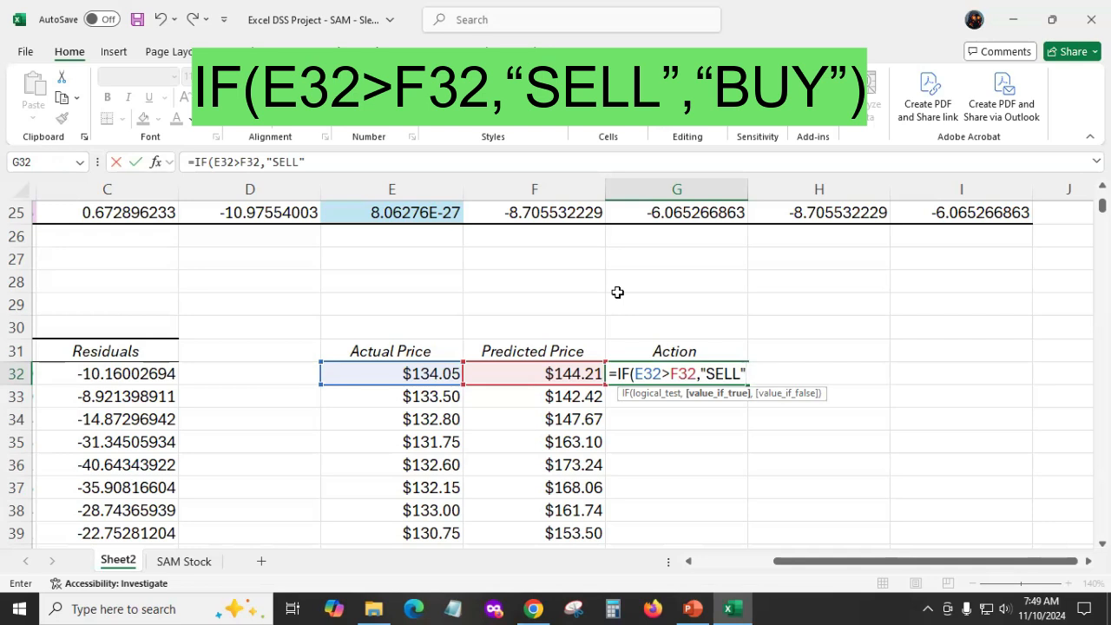
type(",")
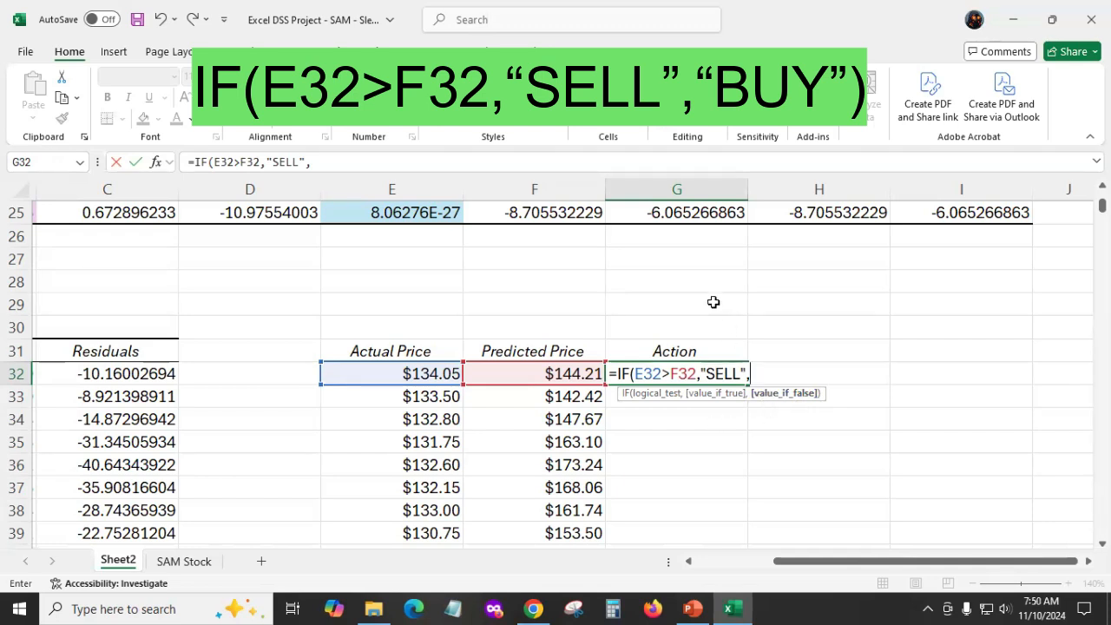
type("\"BUY")
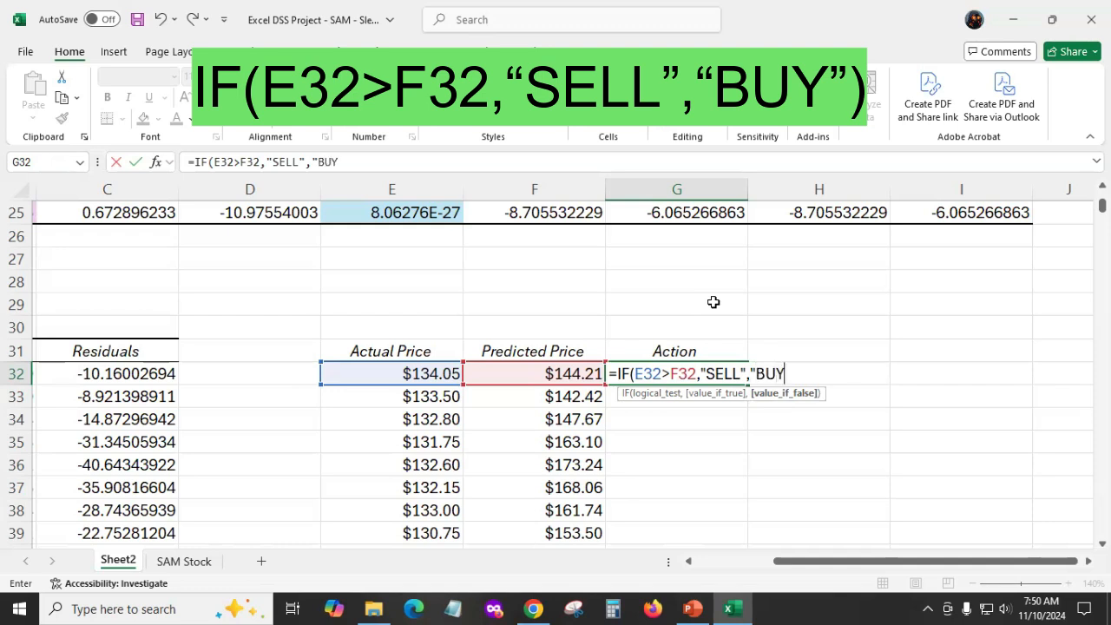
type("\")")
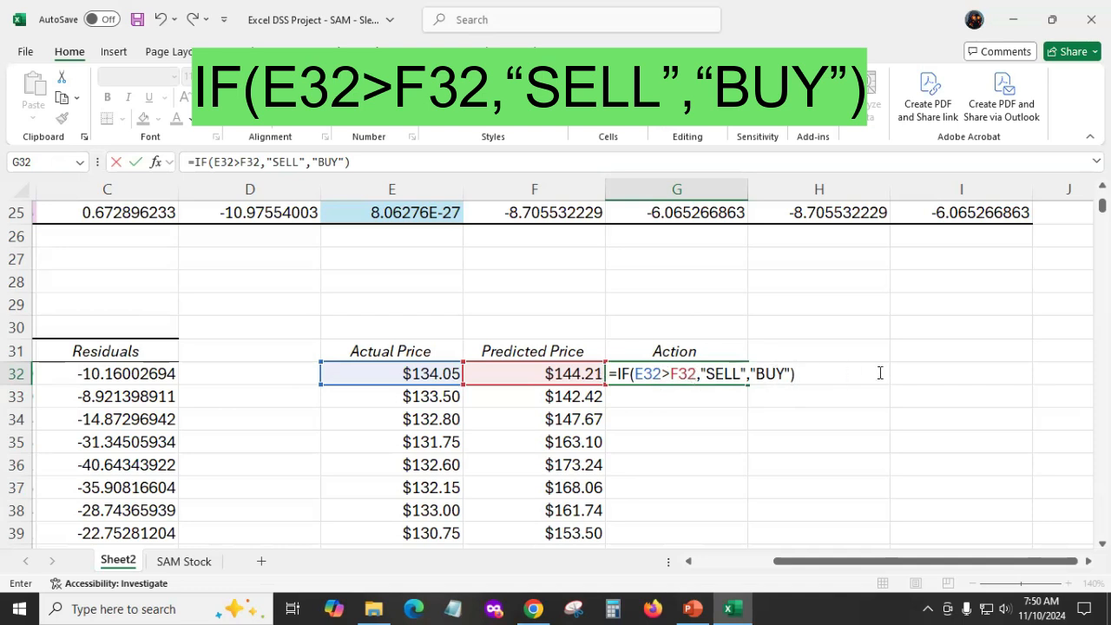
key("Return")
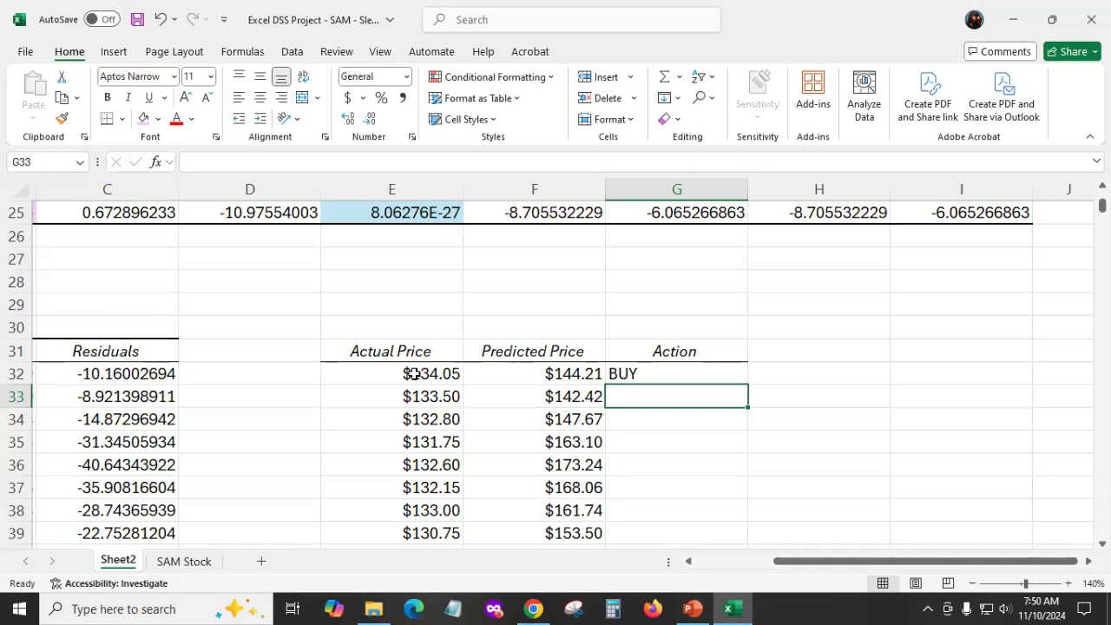
Try filling the Action formula from G32 down the whole column, and undo that fill.
left_click(645, 374)
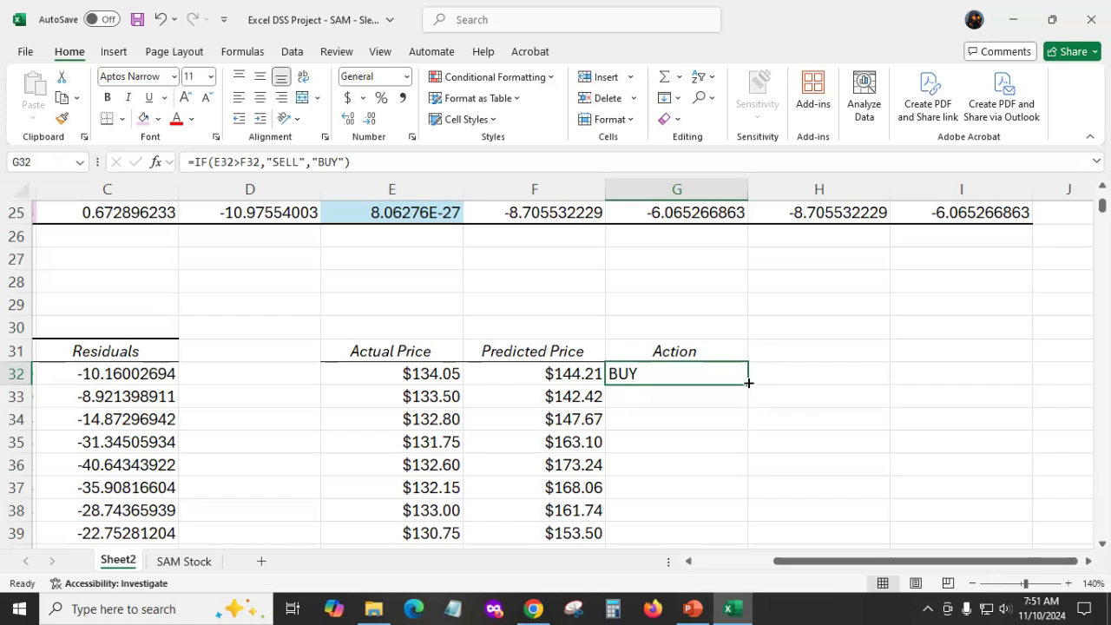
double_click(748, 383)
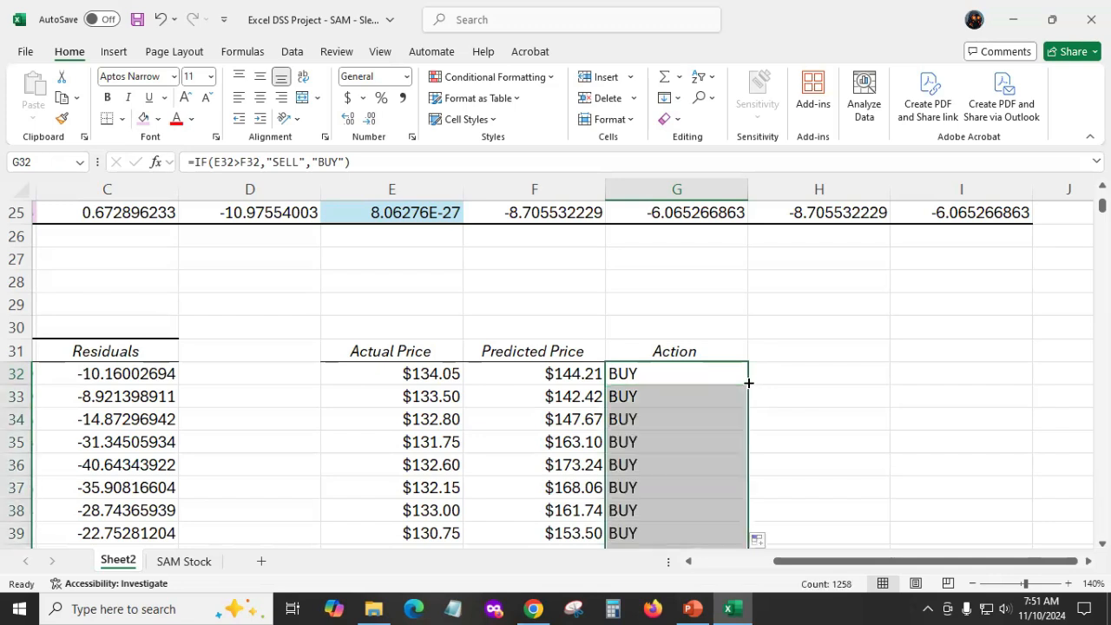
mouse_move(1102, 205)
left_mouse_down()
mouse_move(1102, 303)
mouse_move(1102, 205)
left_mouse_up()
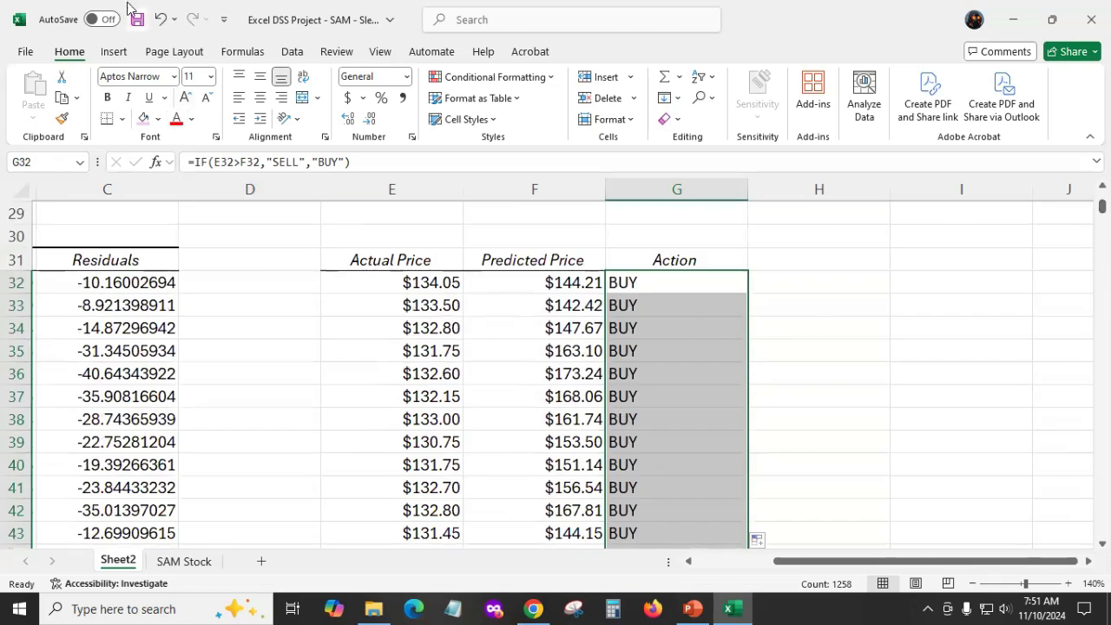
left_click(160, 19)
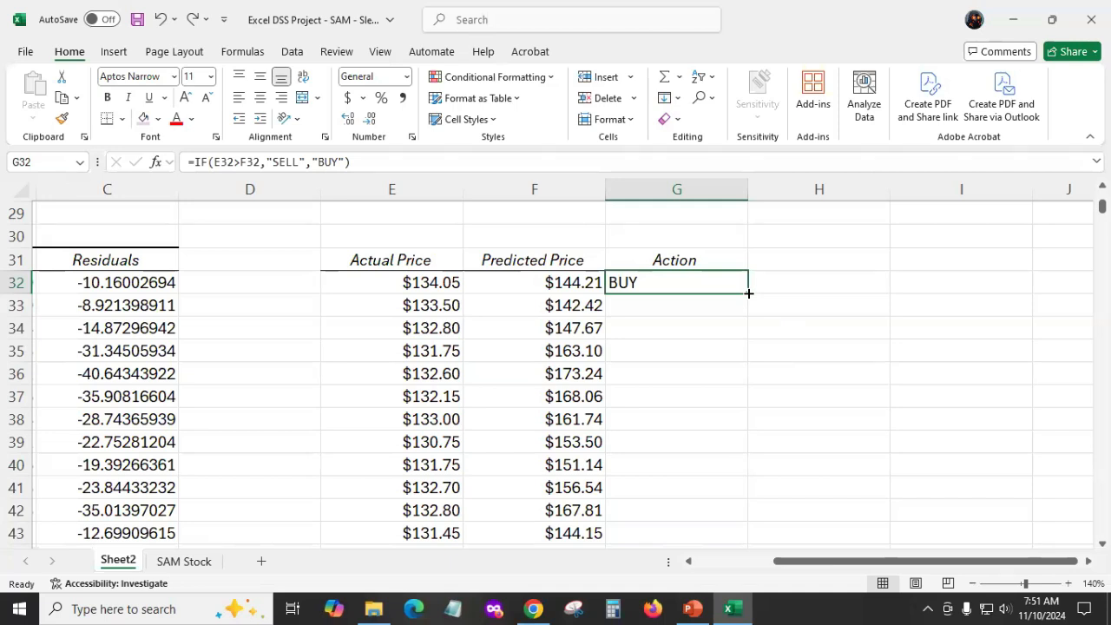
Fill the Action formula from G32 down to G1289 and check the copied formulas in the last rows.
left_click_drag(748, 293, 708, 515)
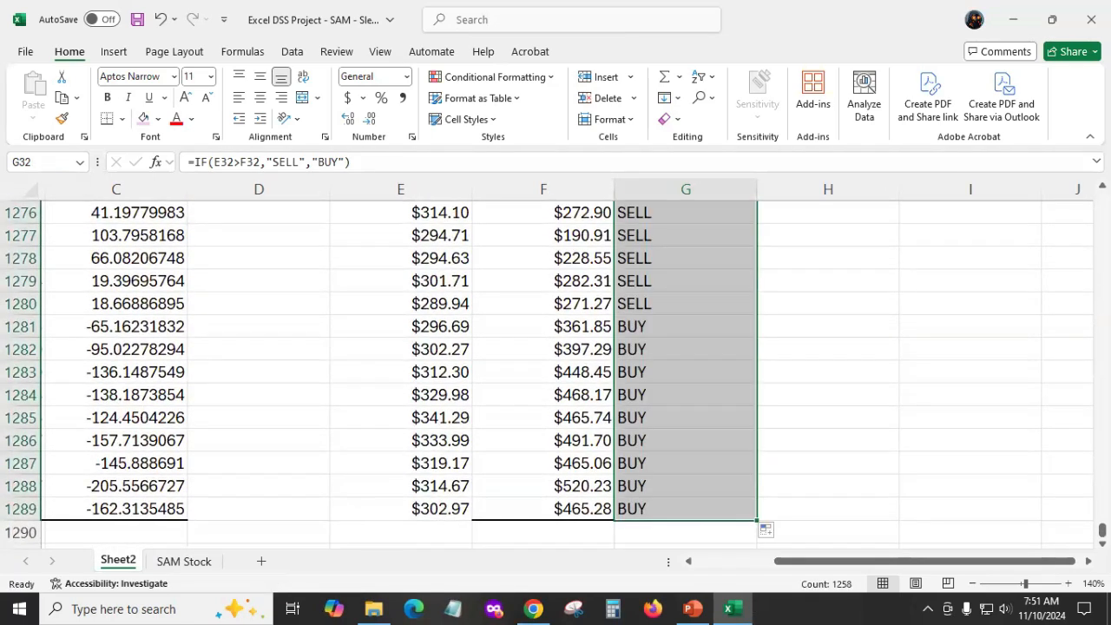
left_click(663, 304)
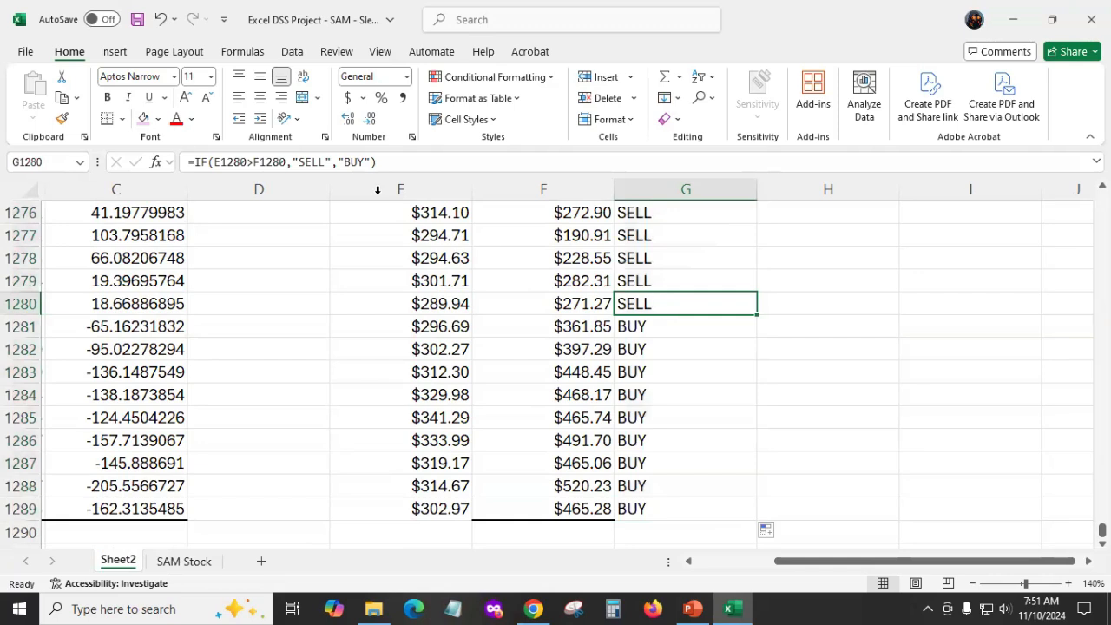
double_click(732, 239)
left_click(681, 328)
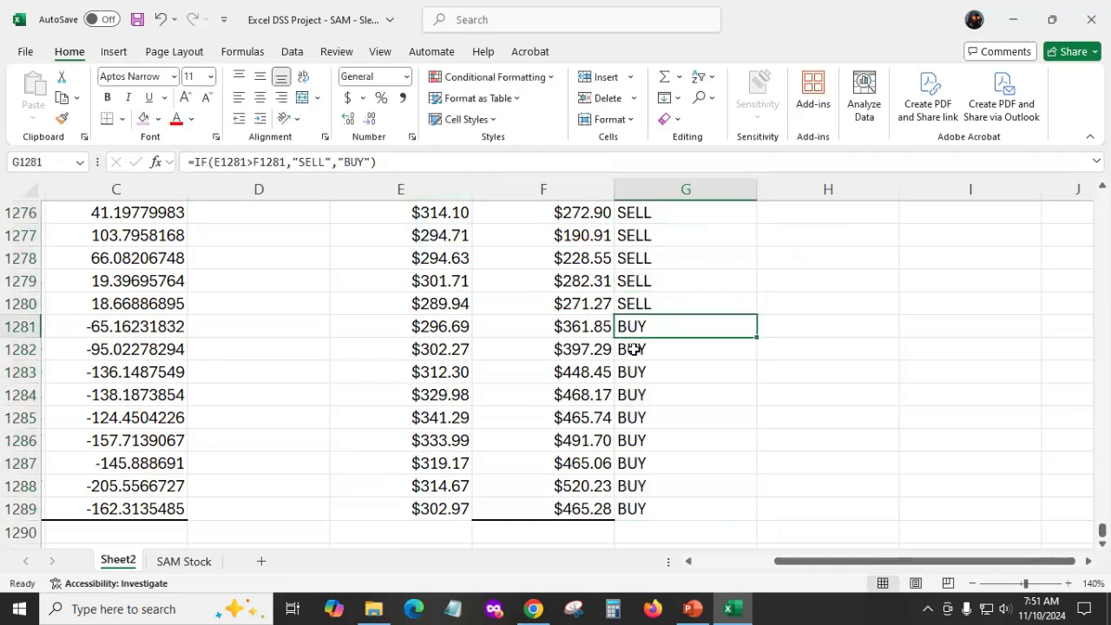
left_click(679, 411)
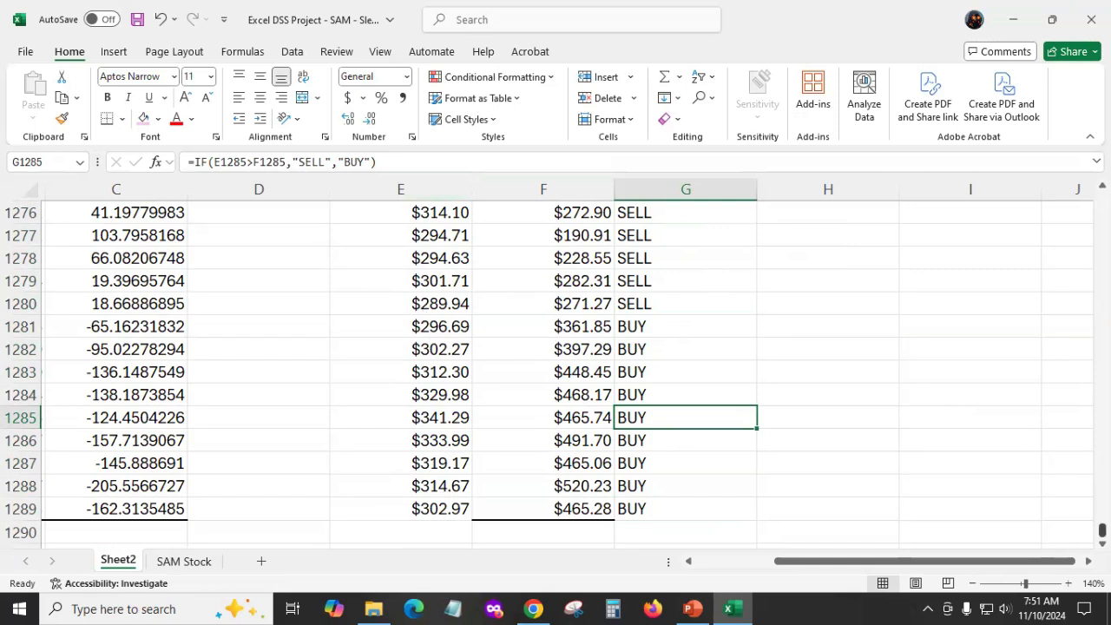
Enter the heading "Count" in I31, on the same row as the Action heading.
left_click_drag(1101, 529, 1101, 210)
scroll(733, 329, "up", 2)
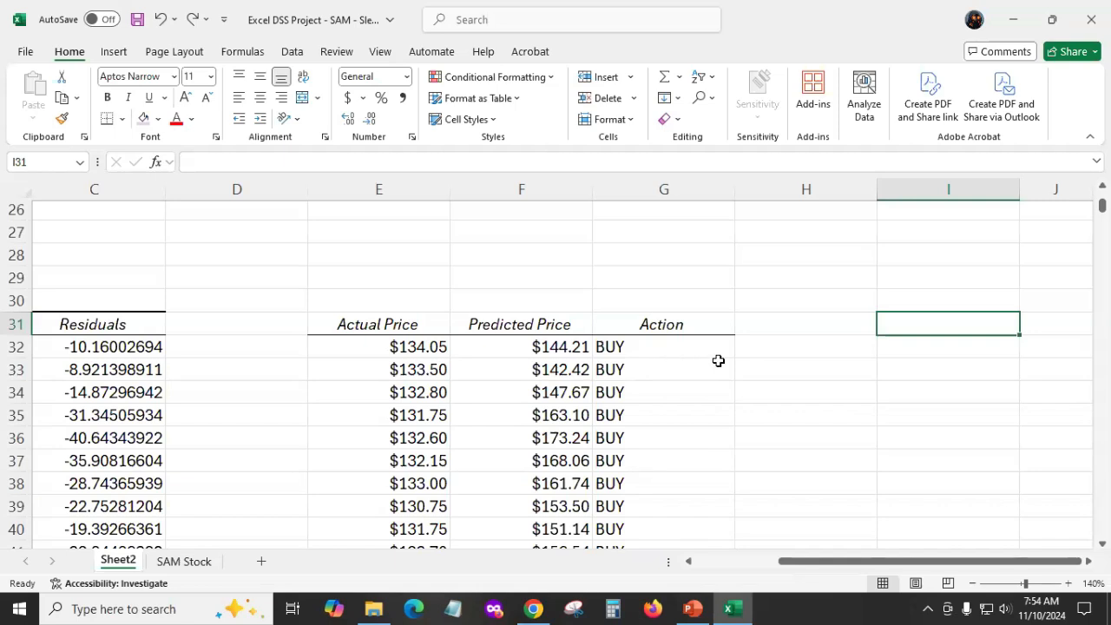
double_click(918, 324)
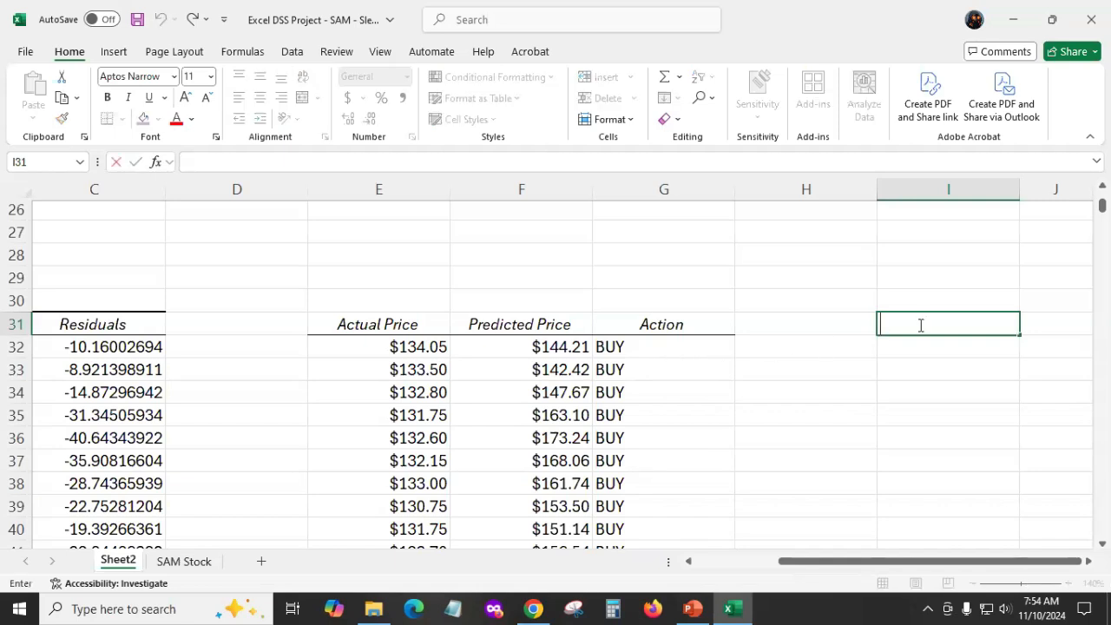
left_click(929, 189)
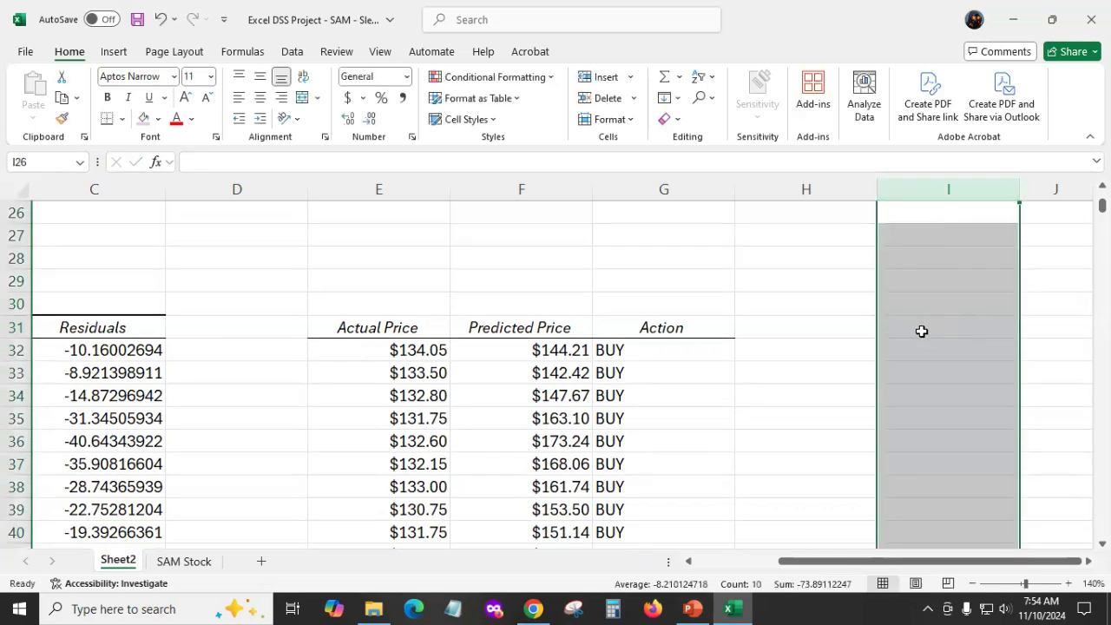
left_click(922, 331)
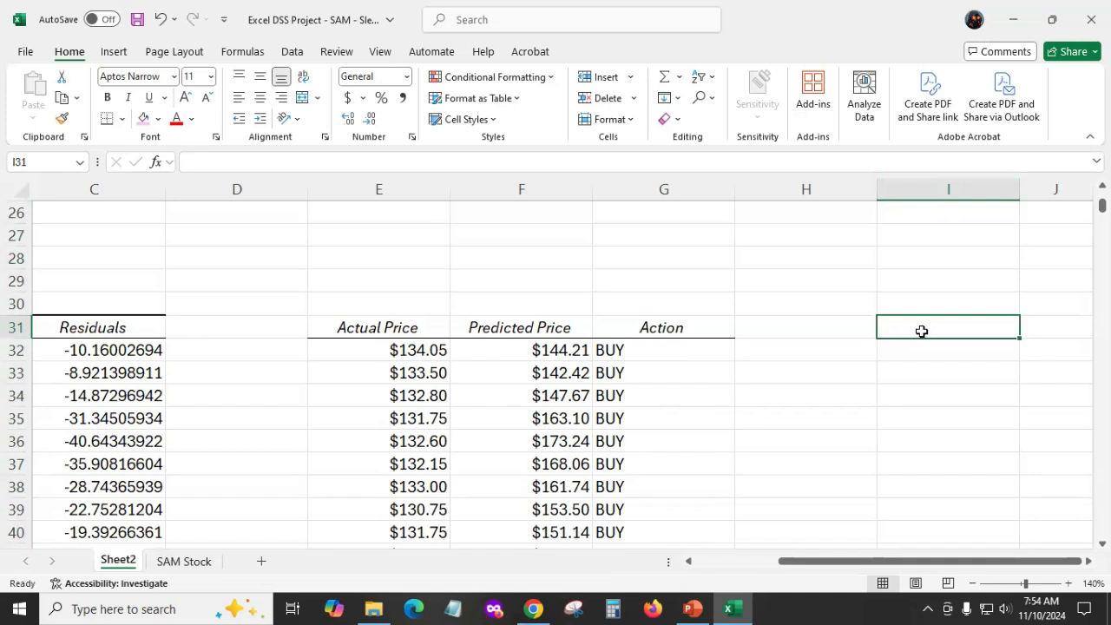
type("Coi")
key("BackSpace")
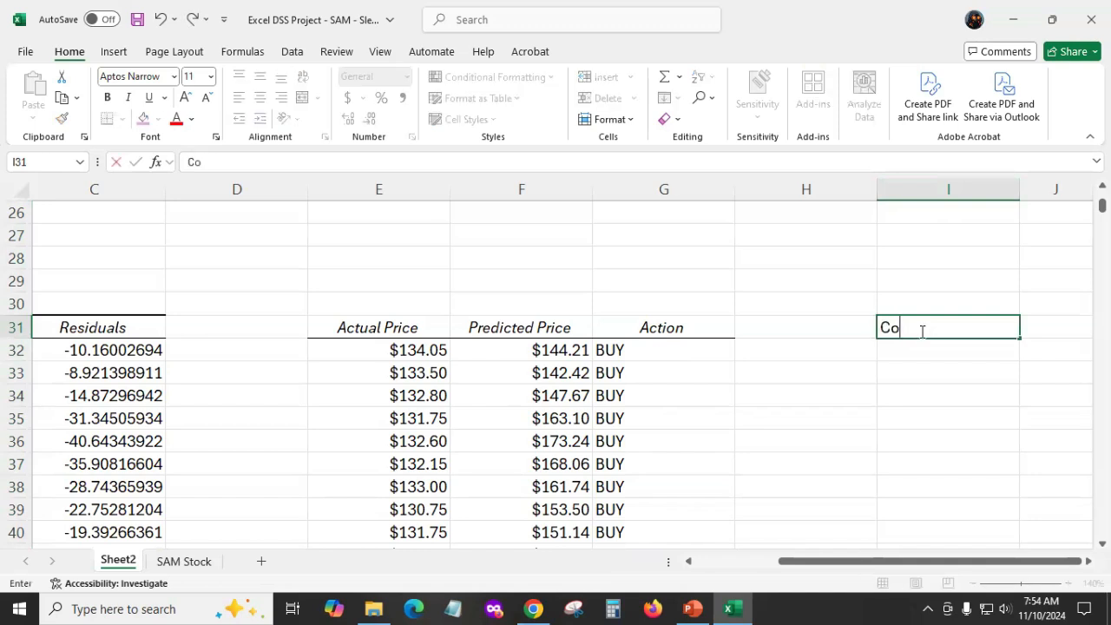
type("unt")
key("Tab")
Apply a bottom border to I31:J31 beneath the Count heading.
left_click(916, 328)
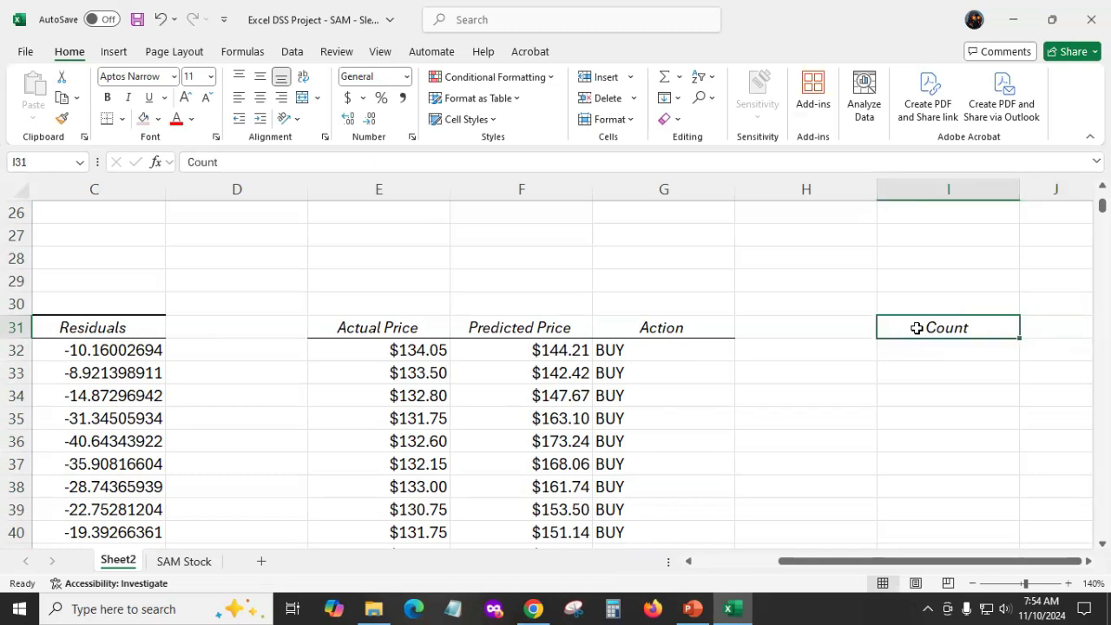
left_click_drag(916, 328, 1040, 326)
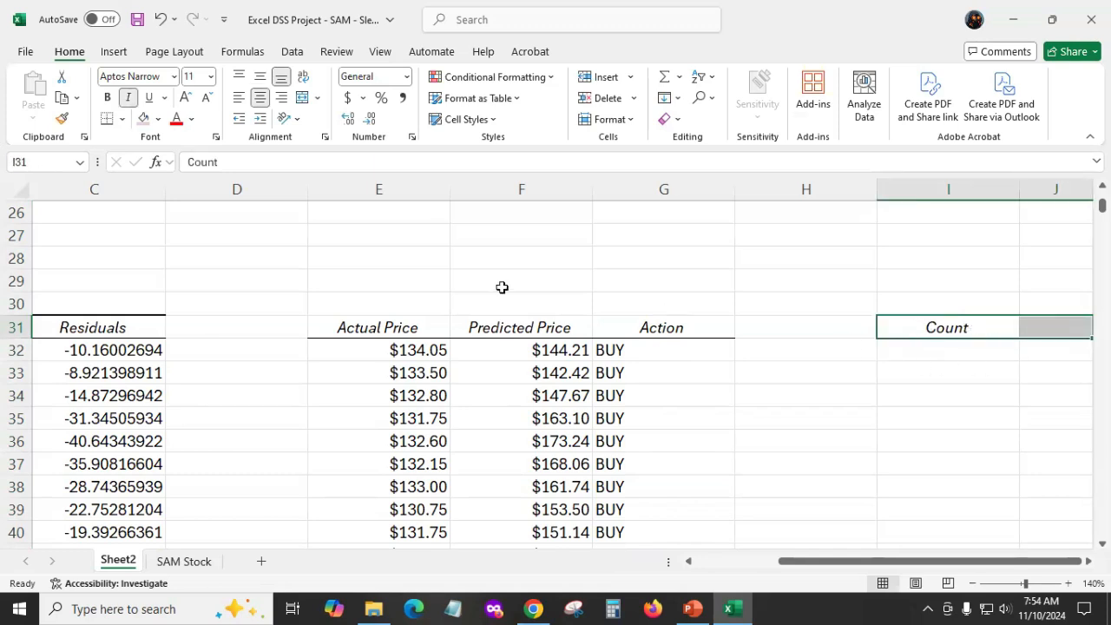
left_click(109, 127)
Enter the labels "BUY=", "SELL=" and "HOLD=" in I32, I33 and I34 beneath the Count heading.
left_click(919, 351)
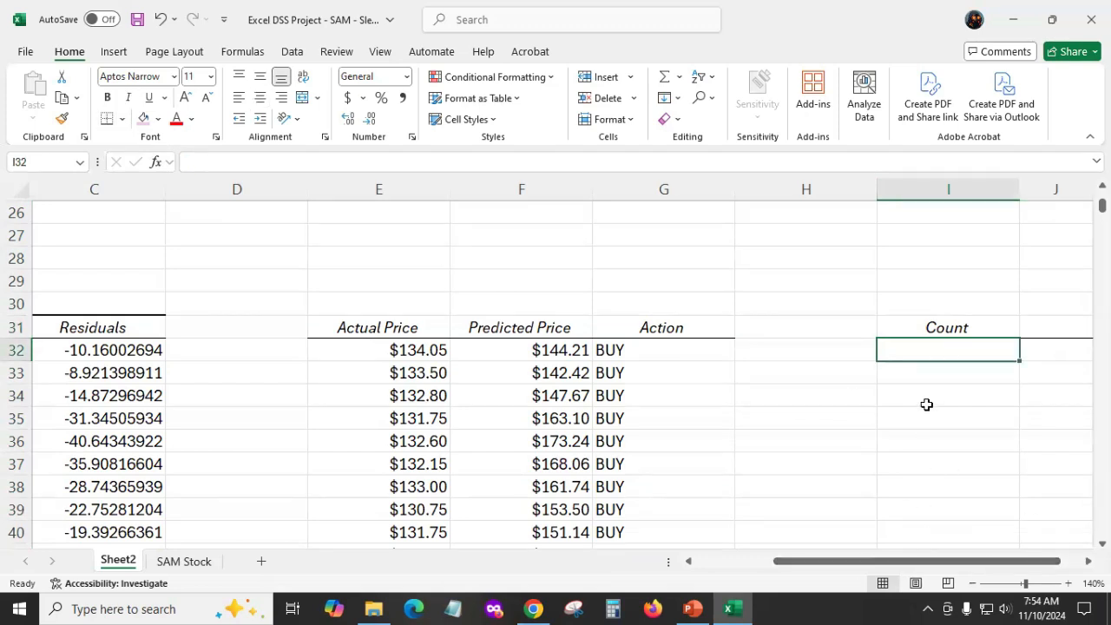
type("BUY")
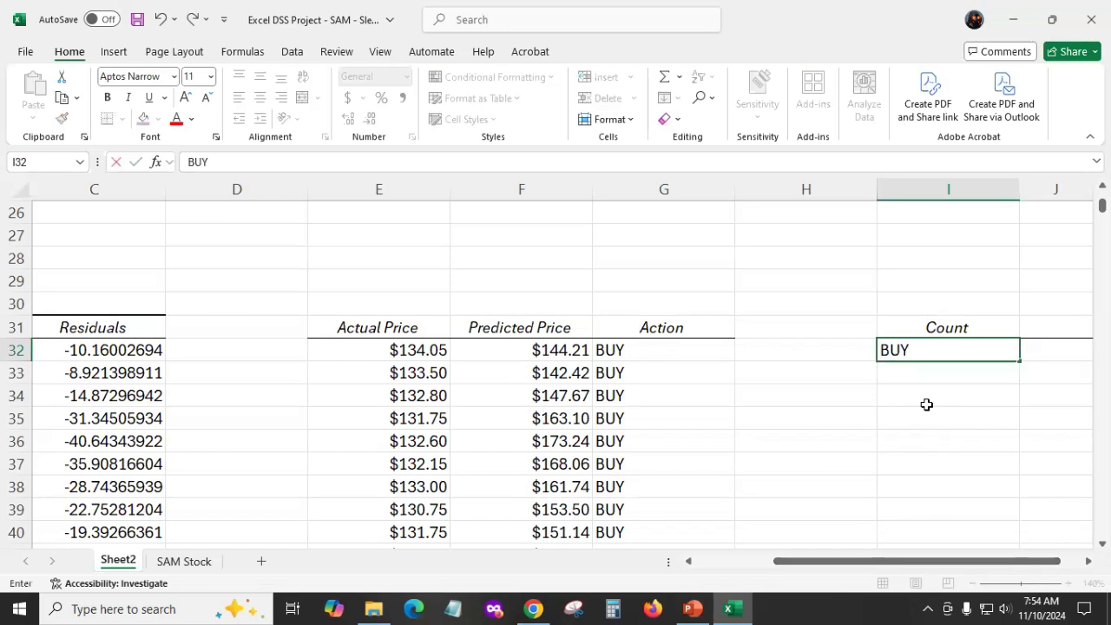
type("=")
left_click(887, 375)
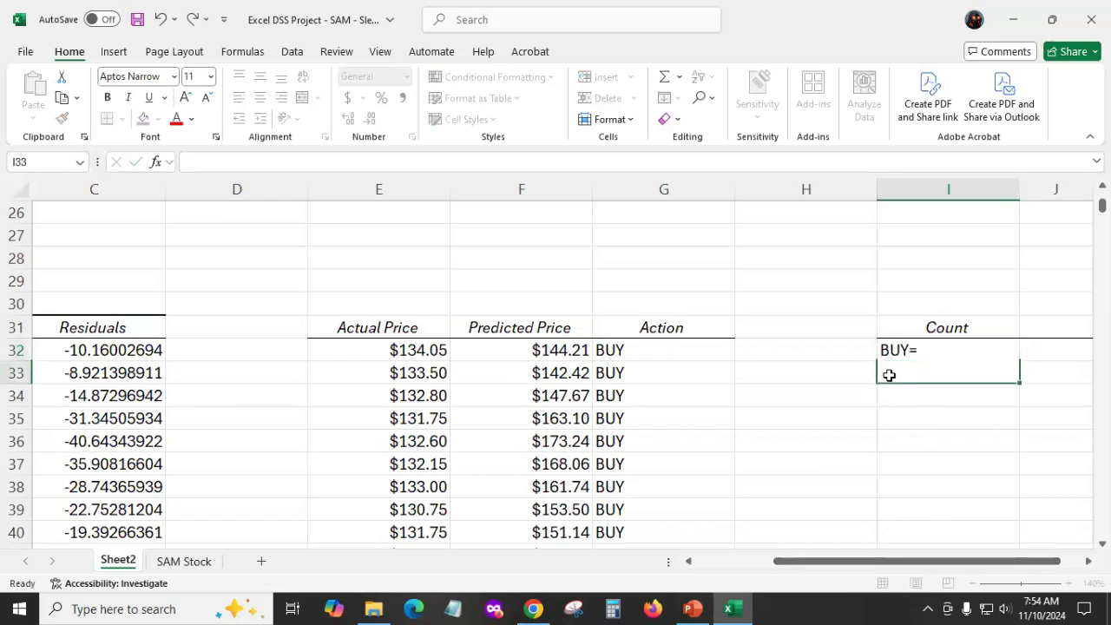
type("SELL=")
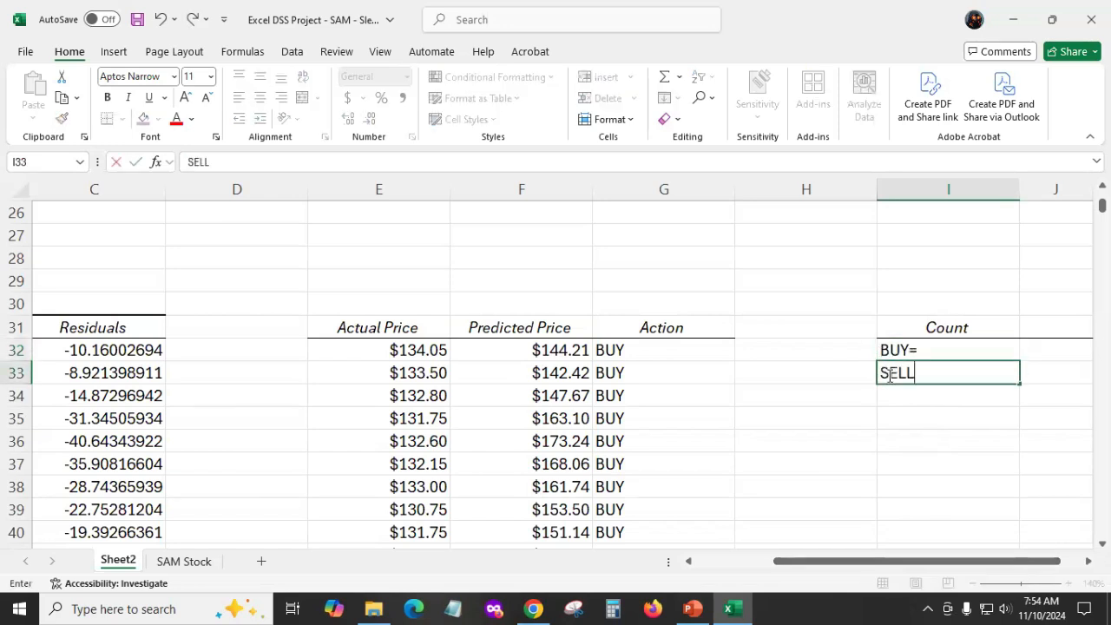
left_click(905, 396)
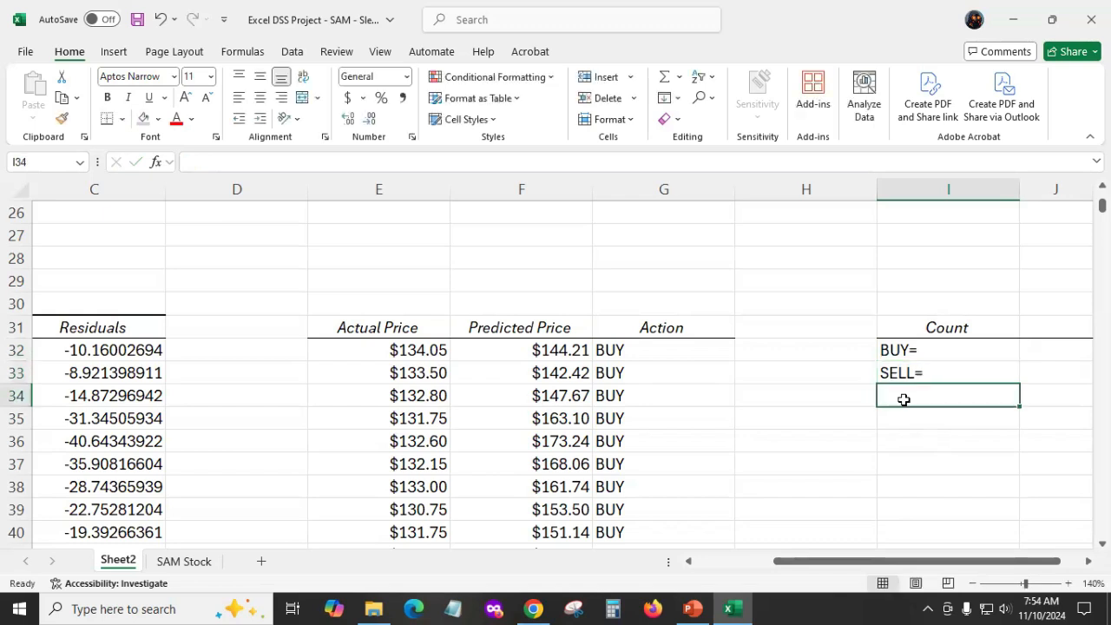
type("HOLD+")
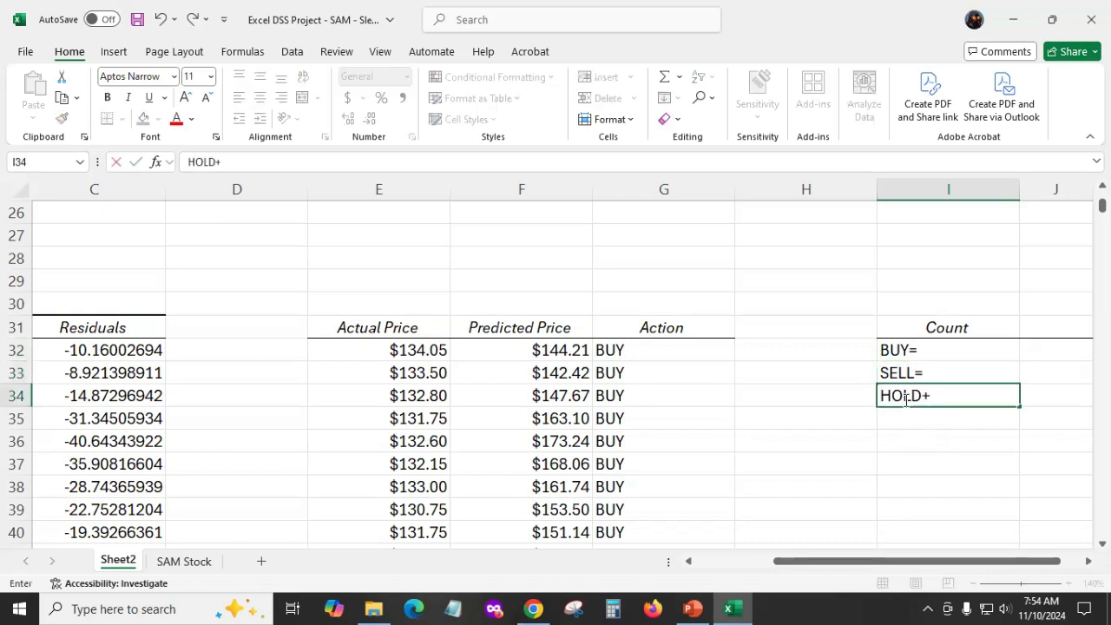
key("BackSpace")
type("=")
Enter =COUNTIF(G32:G1289,"BUY") in J32 to count the BUY actions.
left_click(1030, 352)
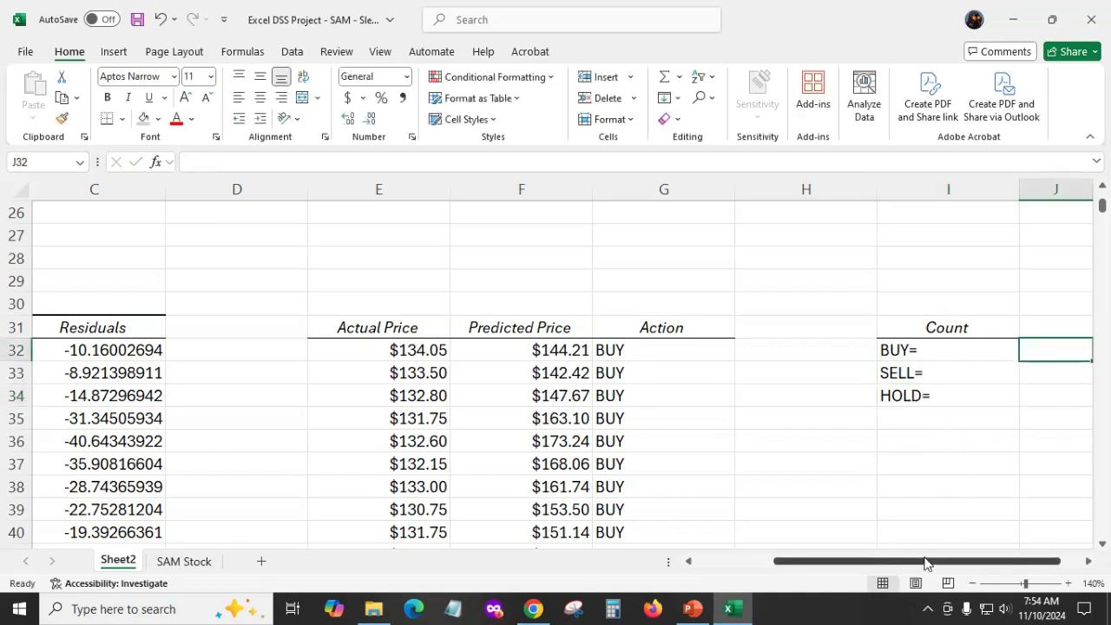
left_click_drag(918, 567, 963, 568)
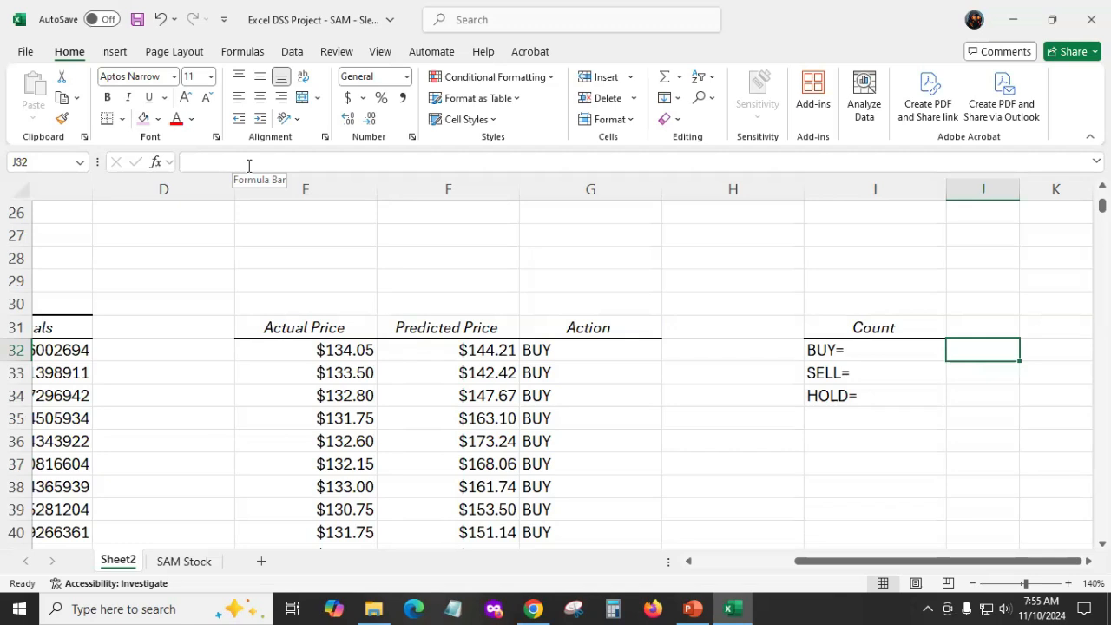
type("=")
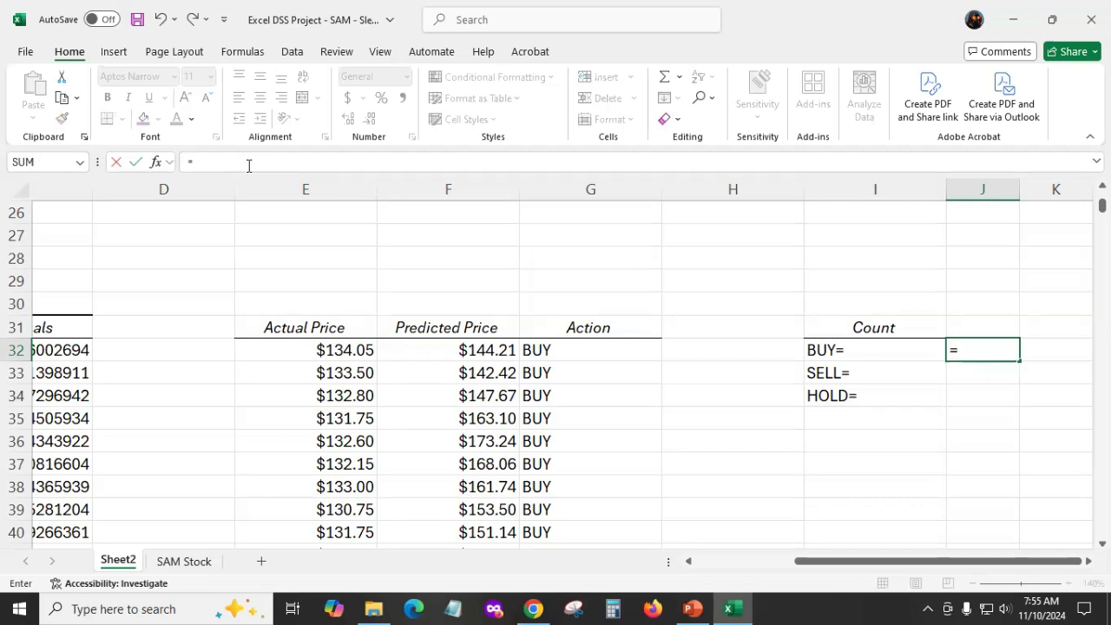
type("COUNTIF")
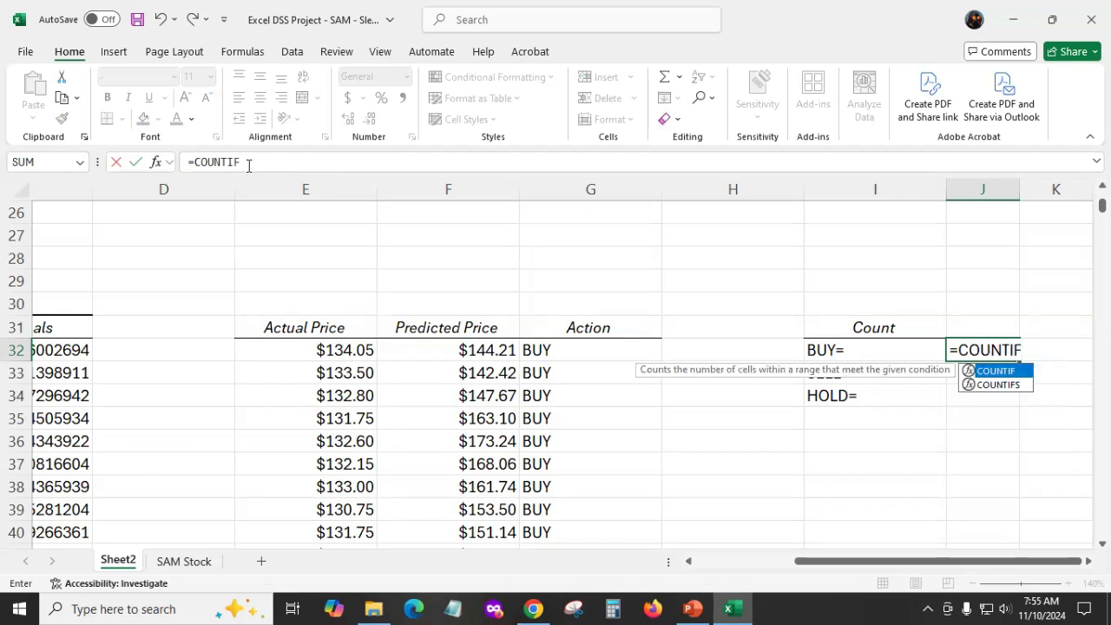
type("(")
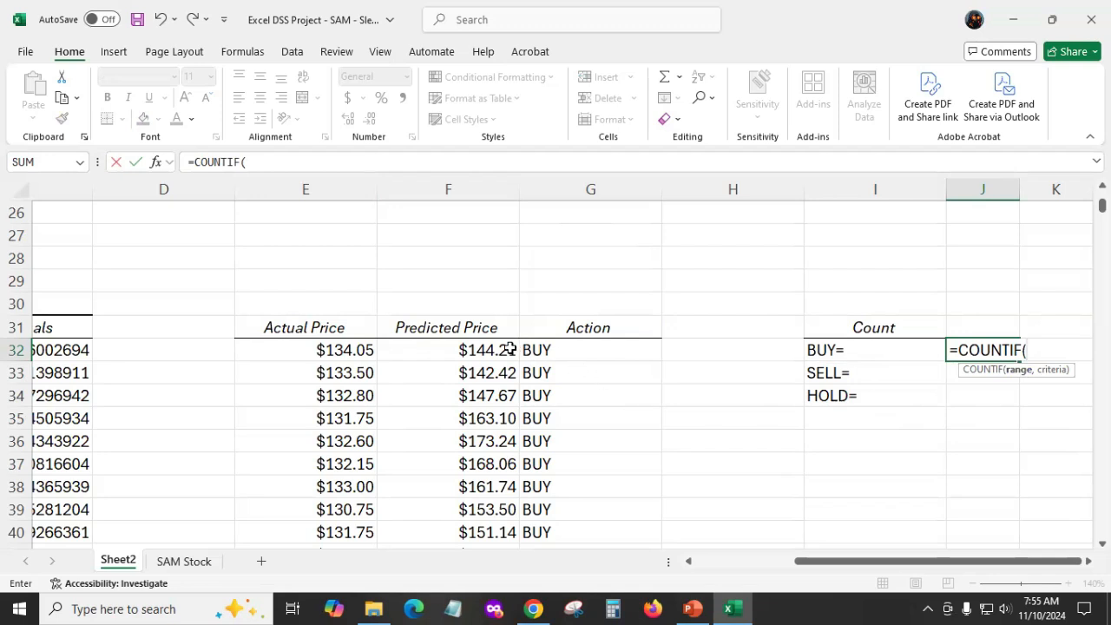
left_click(614, 350)
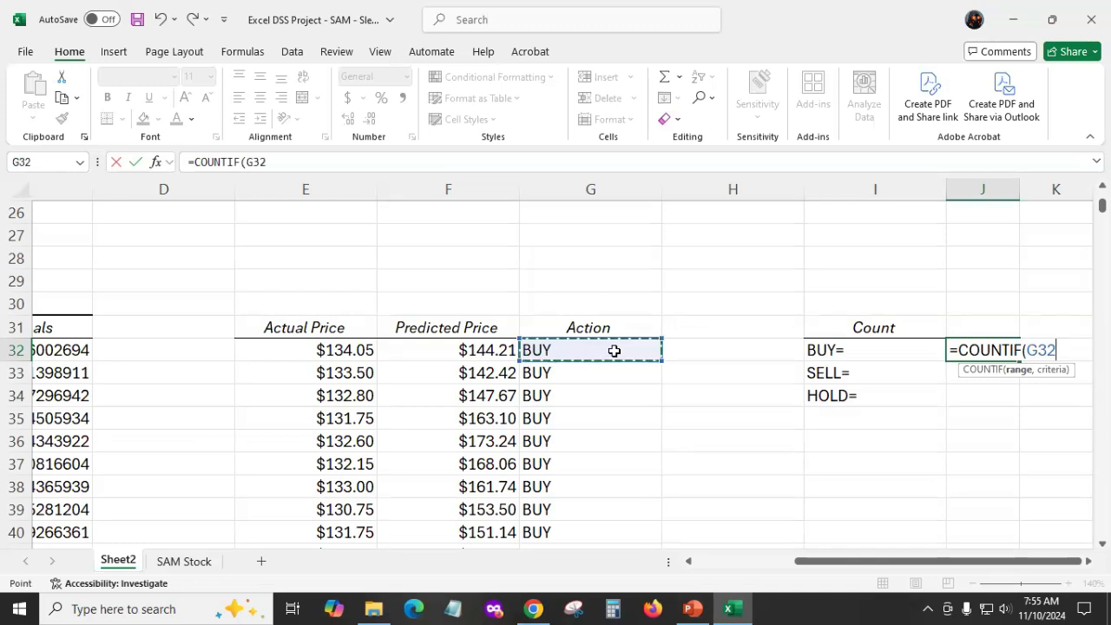
left_click_drag(614, 351, 580, 422)
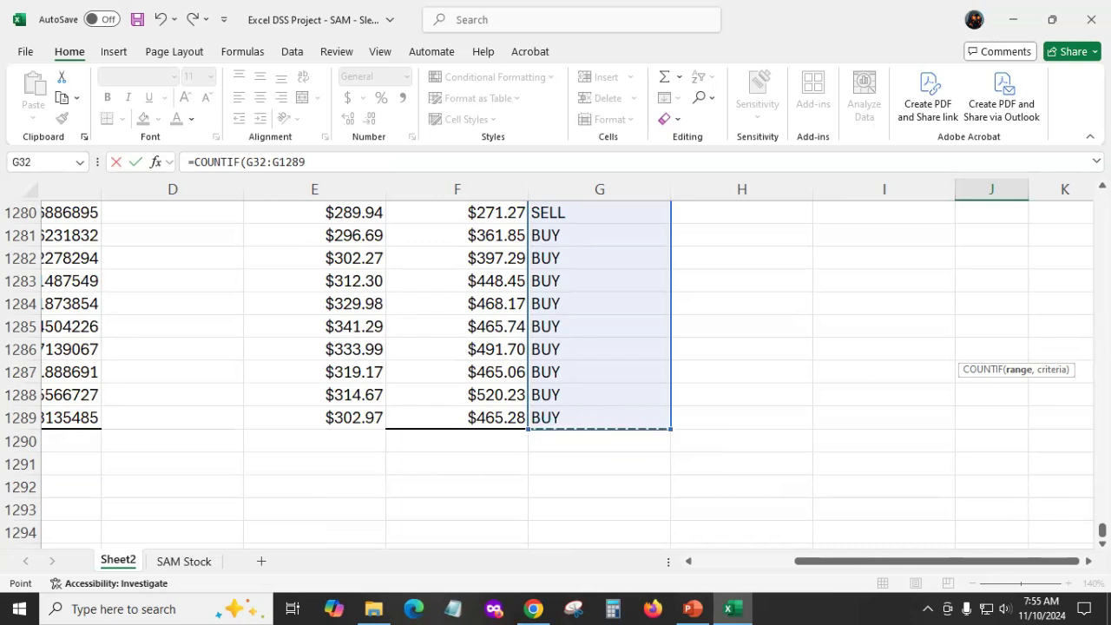
left_click_drag(1102, 529, 1102, 205)
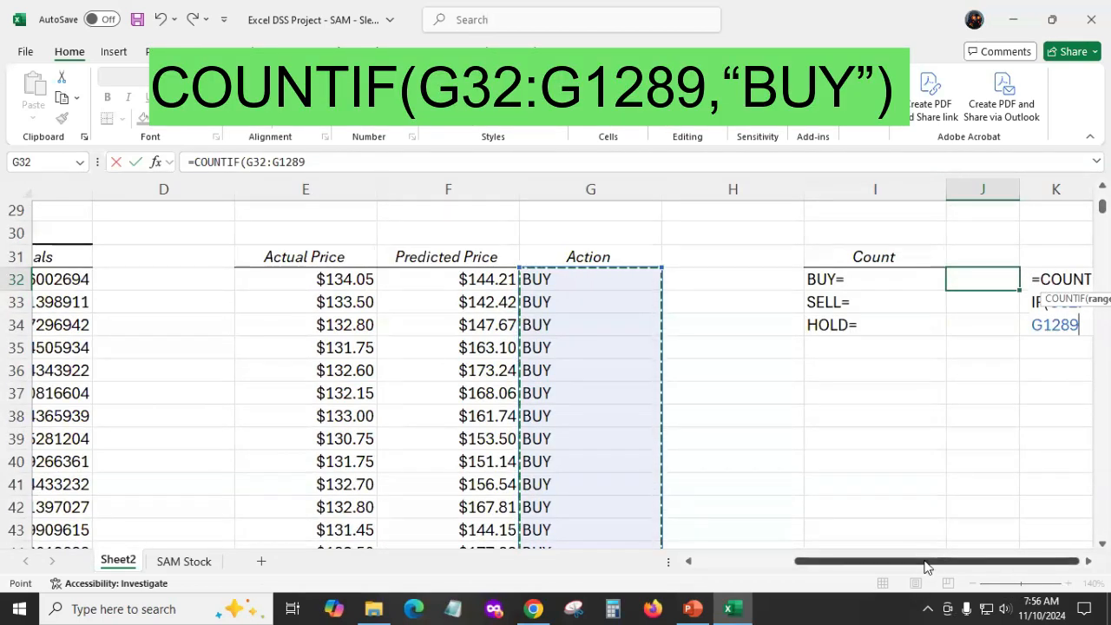
left_click_drag(880, 563, 1047, 563)
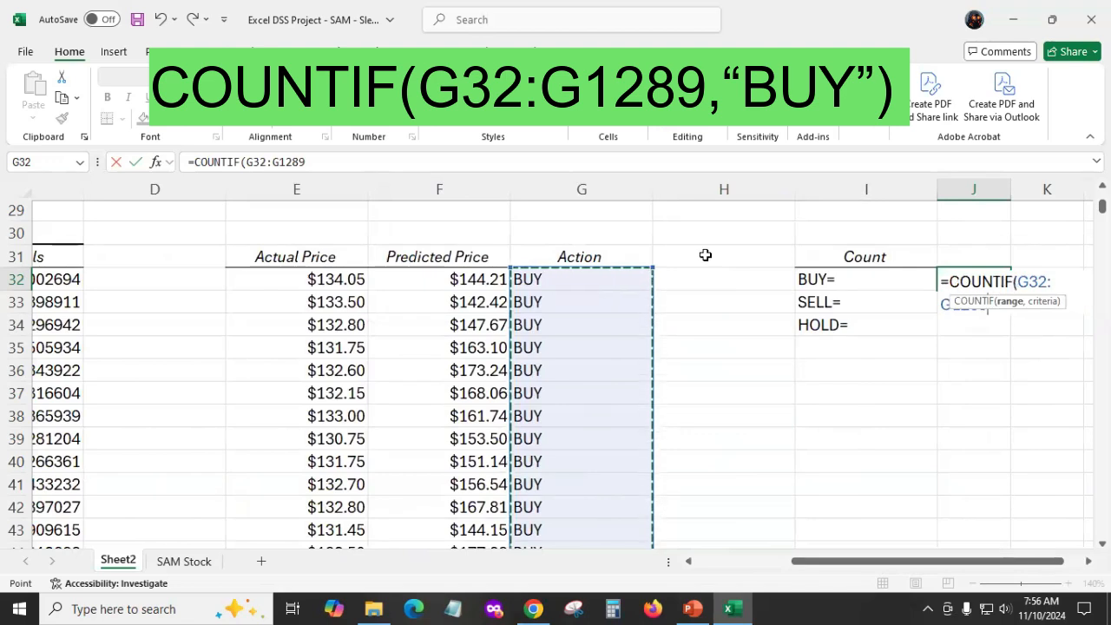
left_click(319, 162)
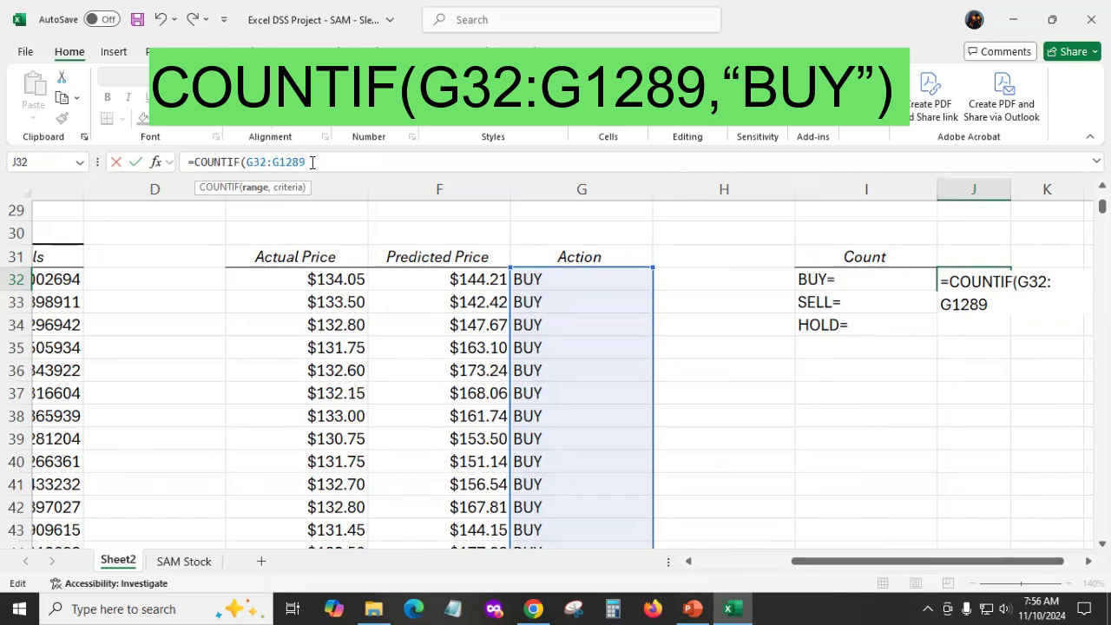
type(",\"BUY\"")
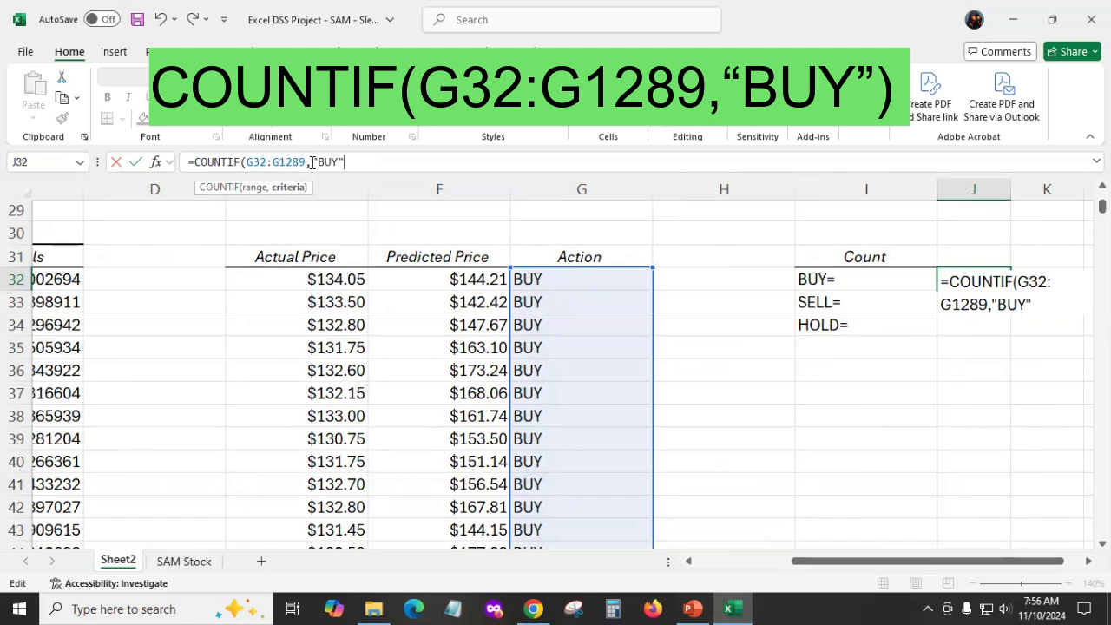
type(")")
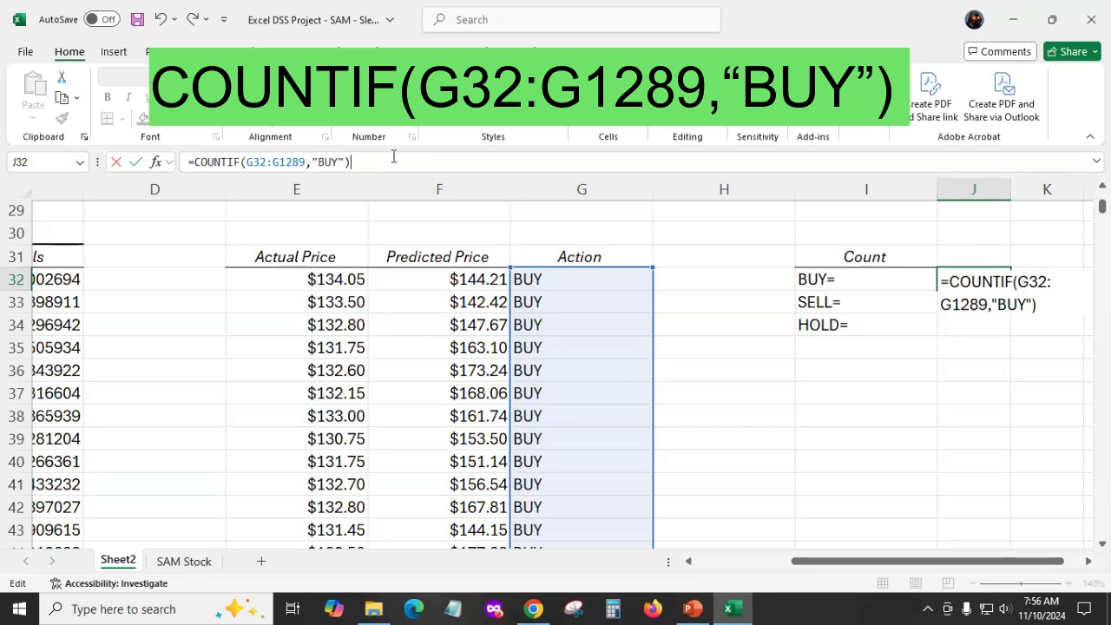
key("Return")
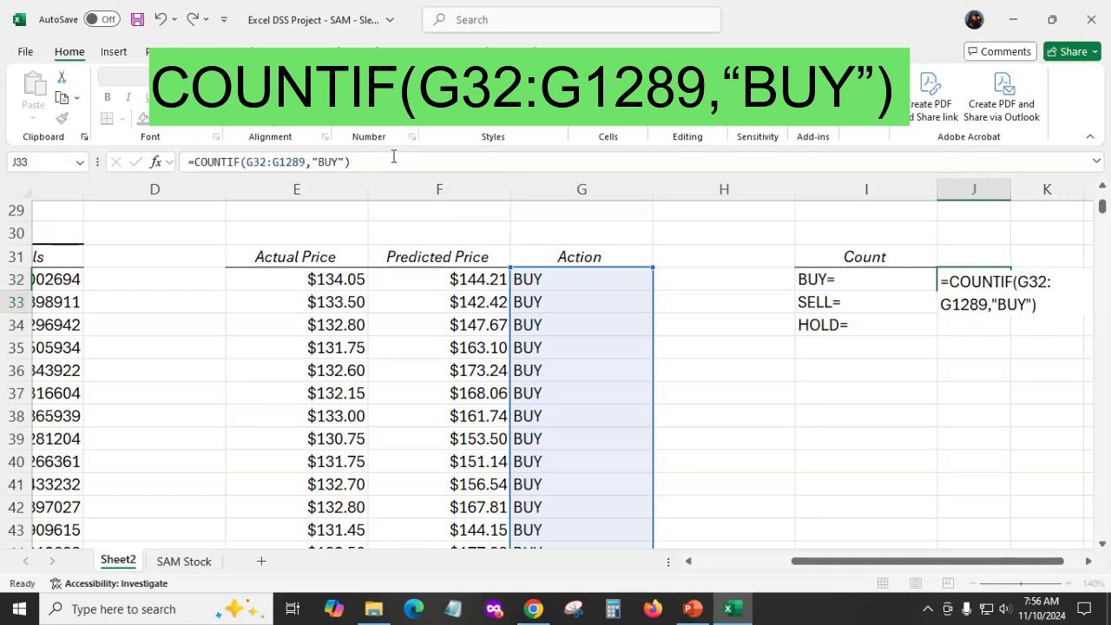
Try filling the BUY count formula from J32 down to J34, and undo that fill.
left_click(987, 285)
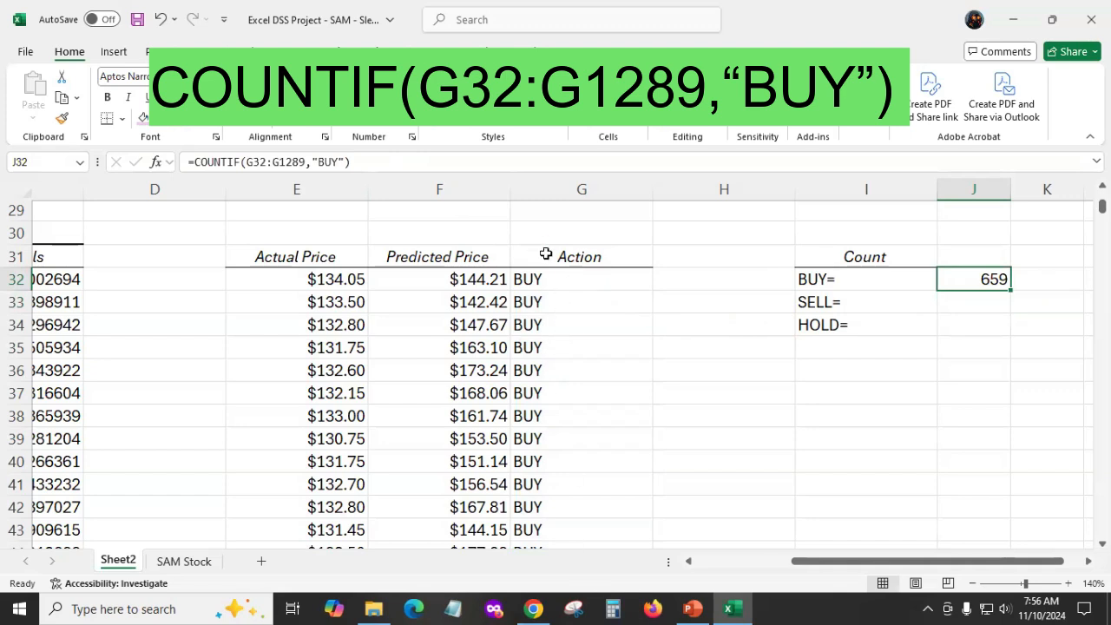
left_click(994, 301)
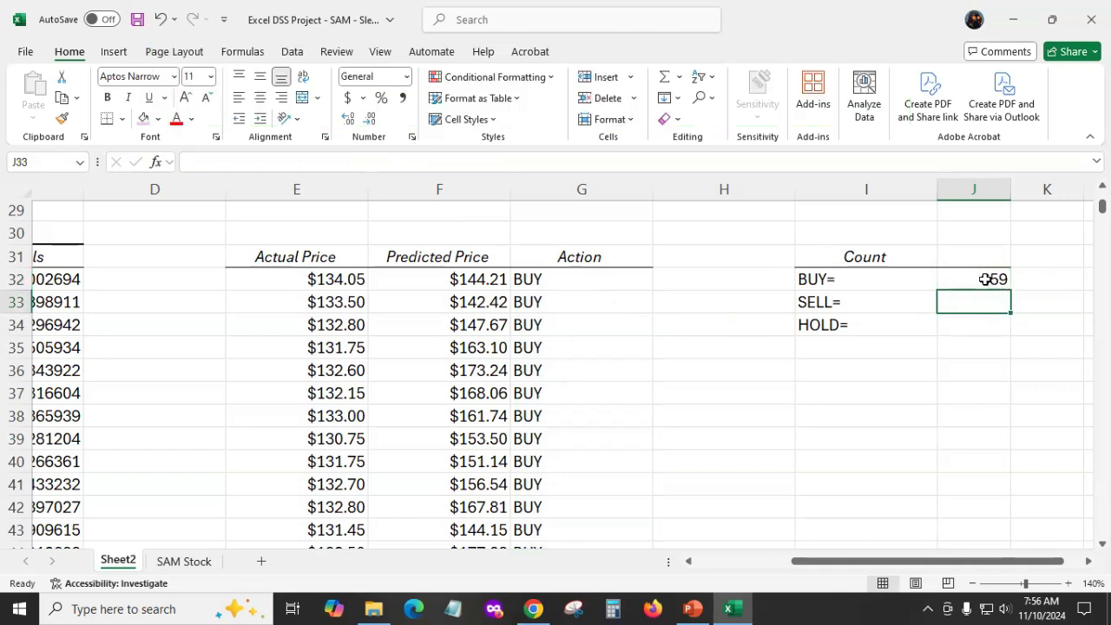
left_click(985, 278)
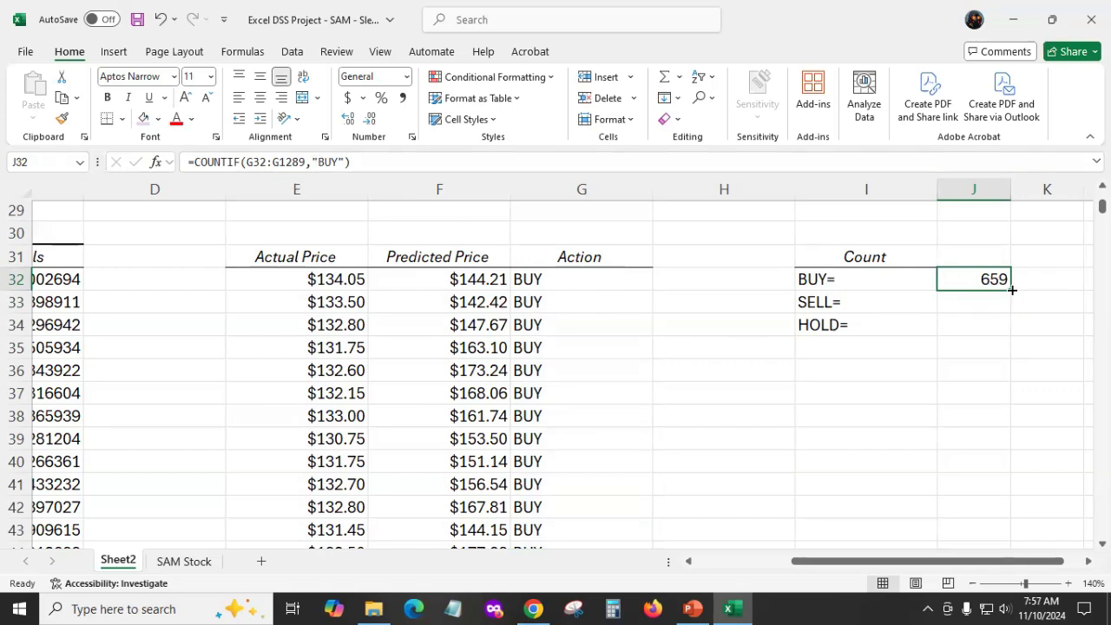
left_click_drag(1012, 289, 1010, 328)
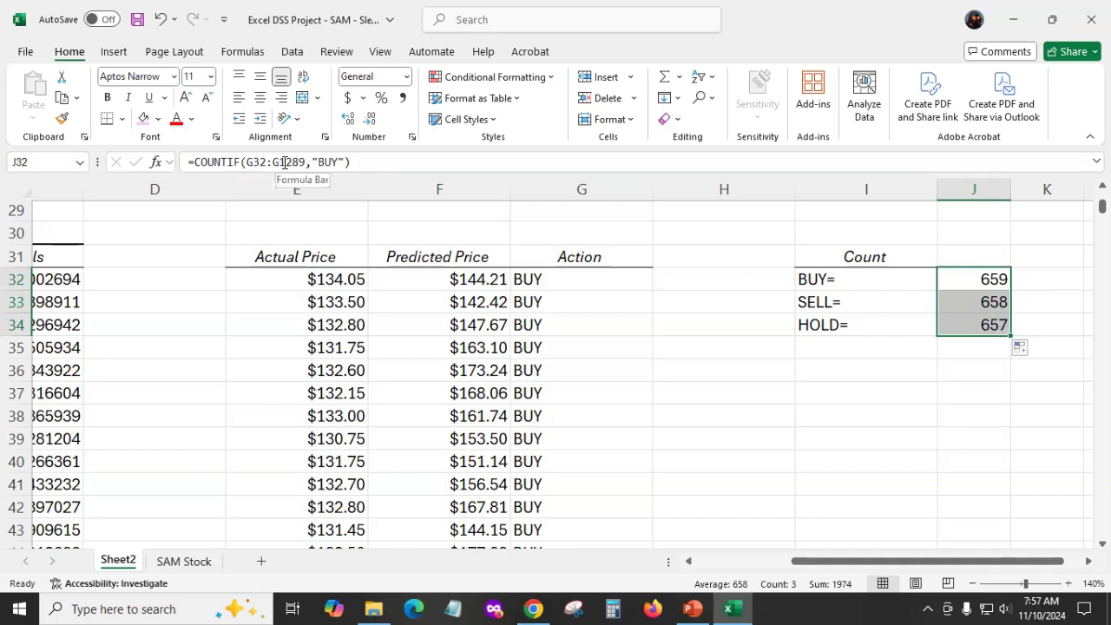
left_click(159, 26)
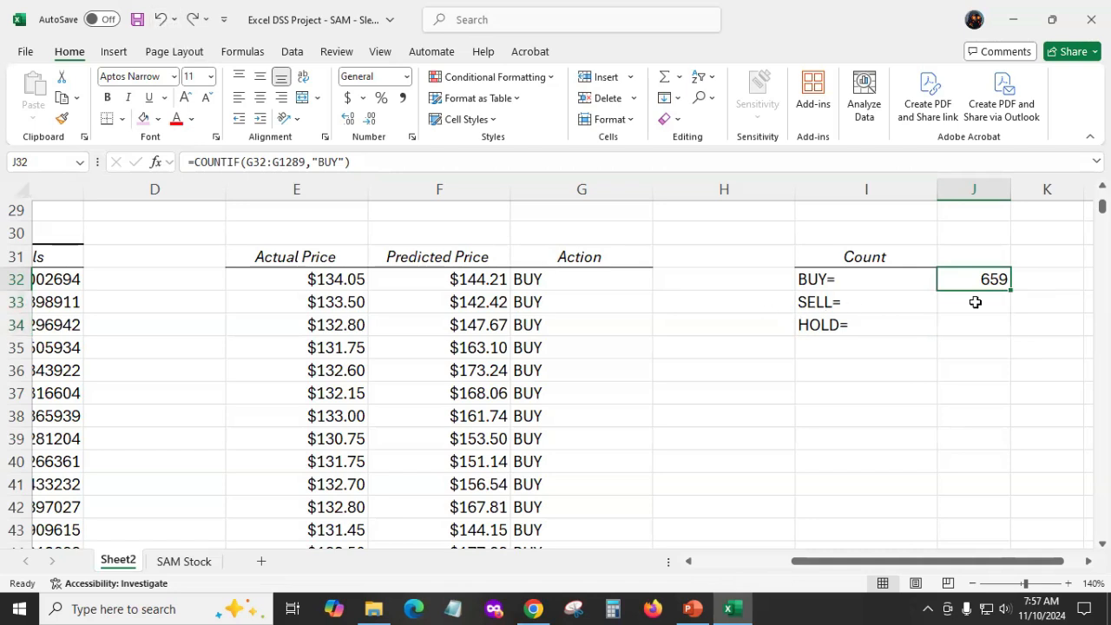
Review the COUNTIF formula in J32, checking its range and criterion without changing it.
double_click(974, 300)
left_click(973, 323)
left_click(967, 308)
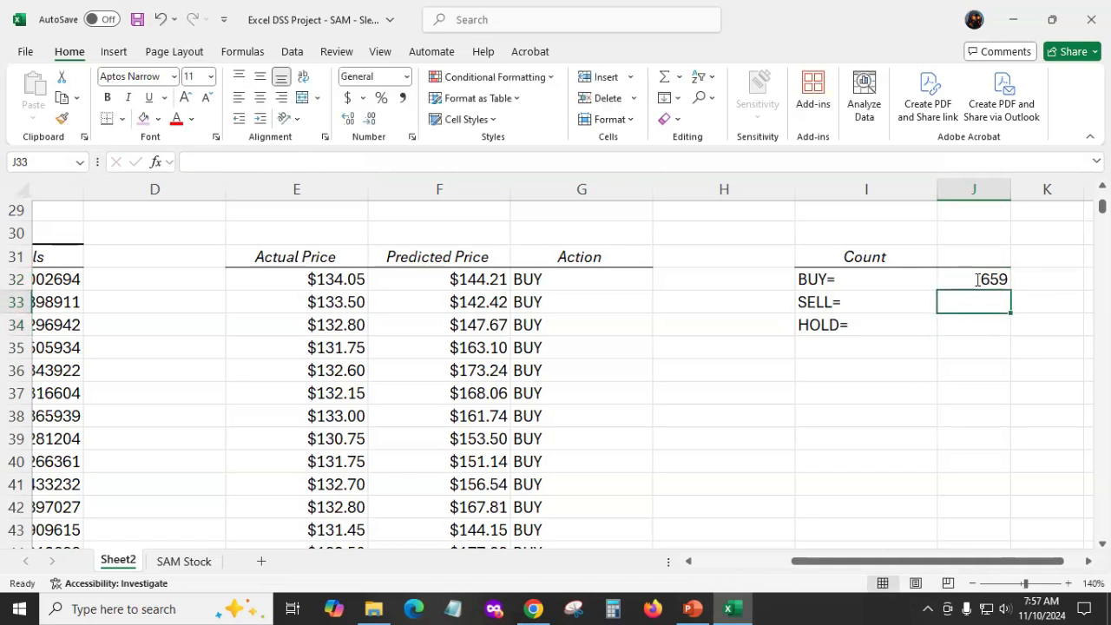
double_click(977, 280)
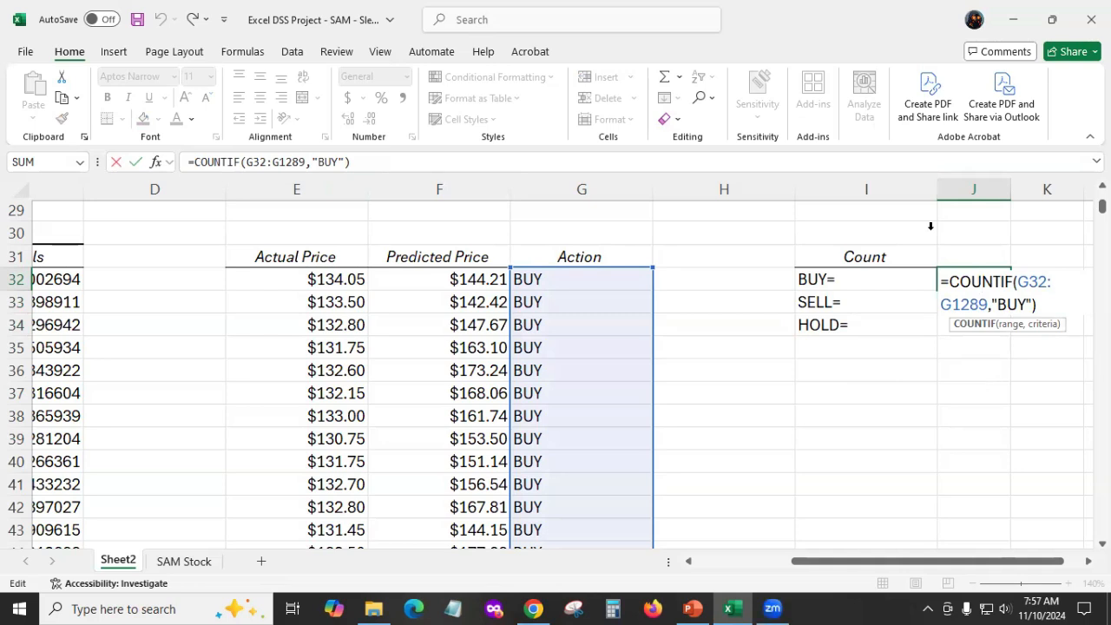
key("Return")
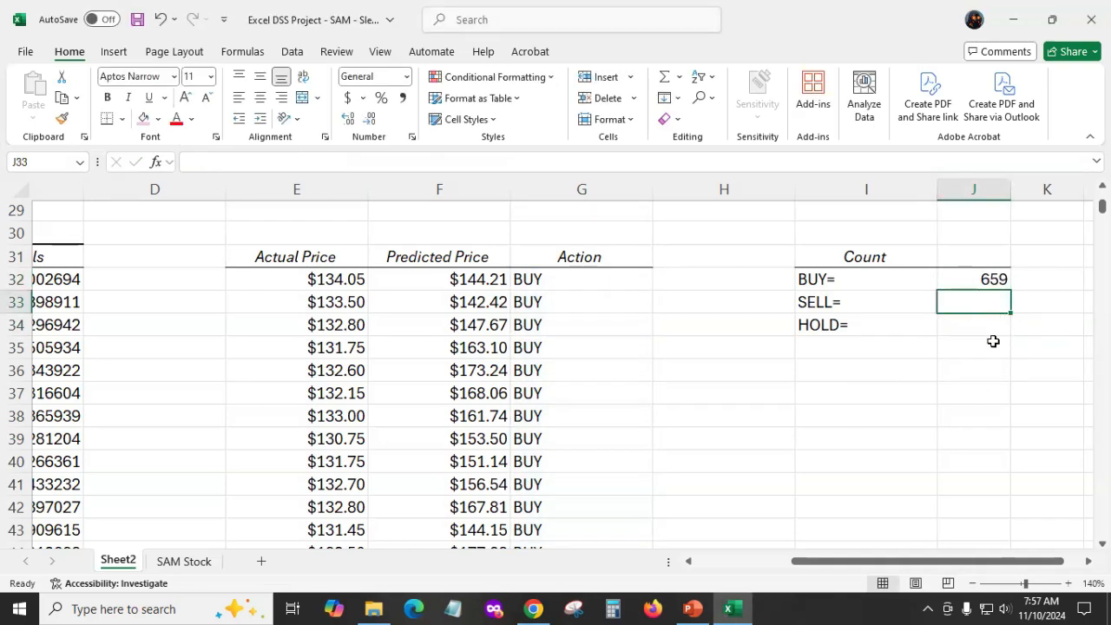
Enter =COUNTIF(G32:G1289,"SELL") in J33 to count the SELL actions.
left_click(966, 367)
left_click(961, 303)
left_click(267, 164)
type("=")
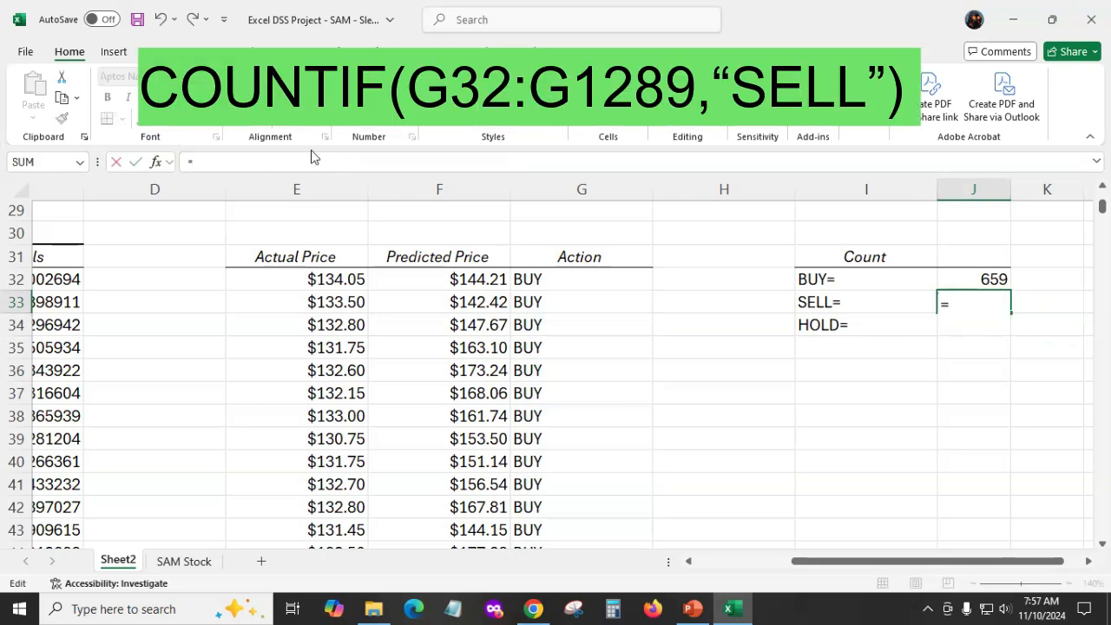
type("COUNTI")
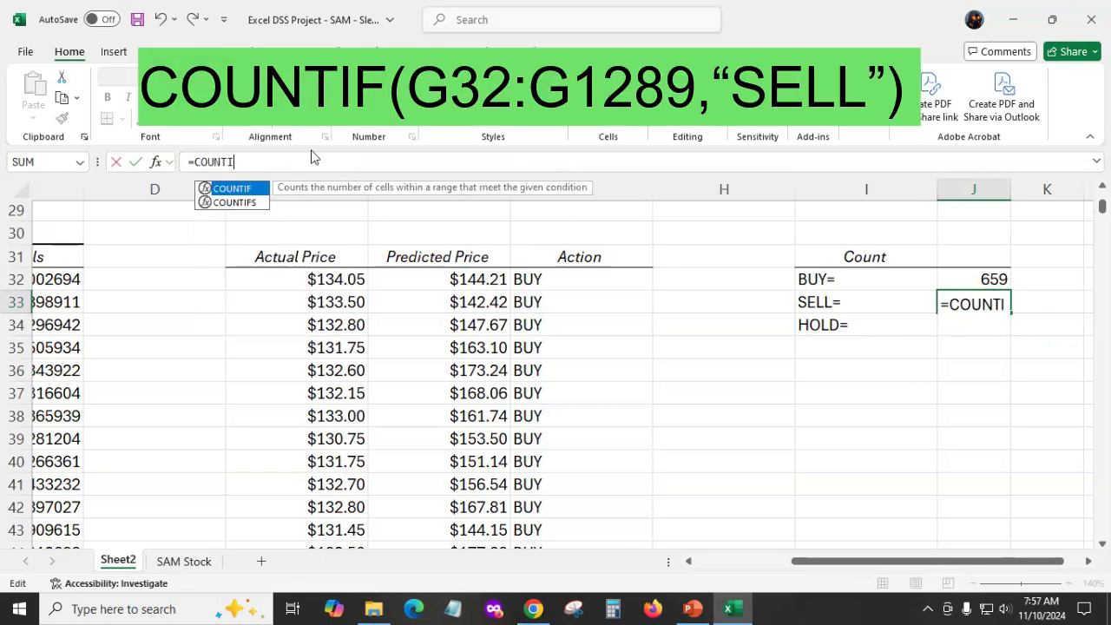
type("F(")
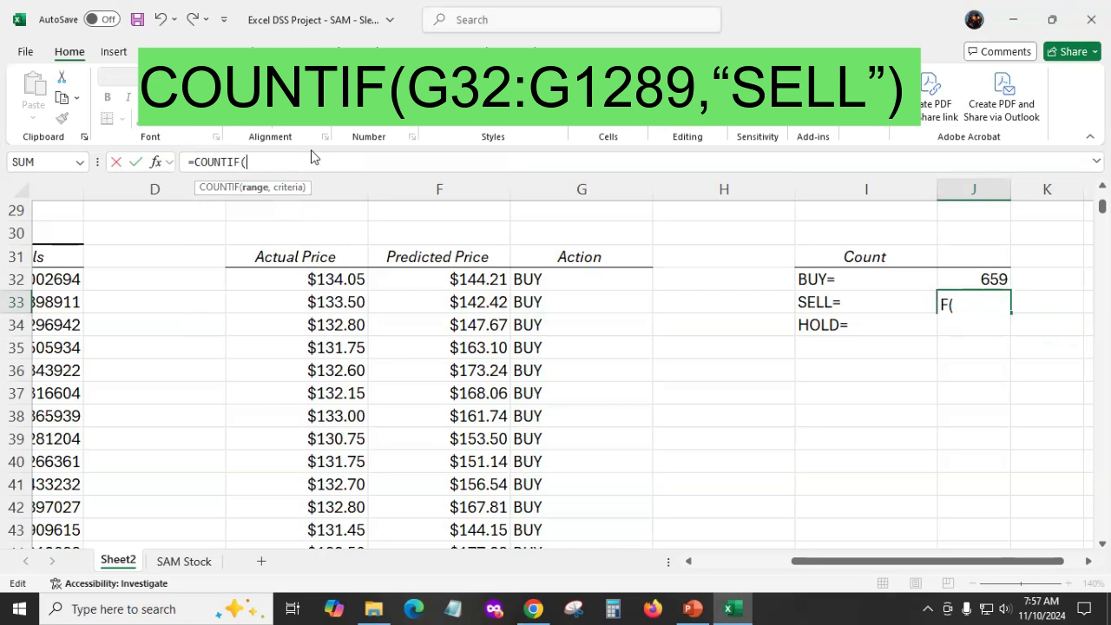
type("G3")
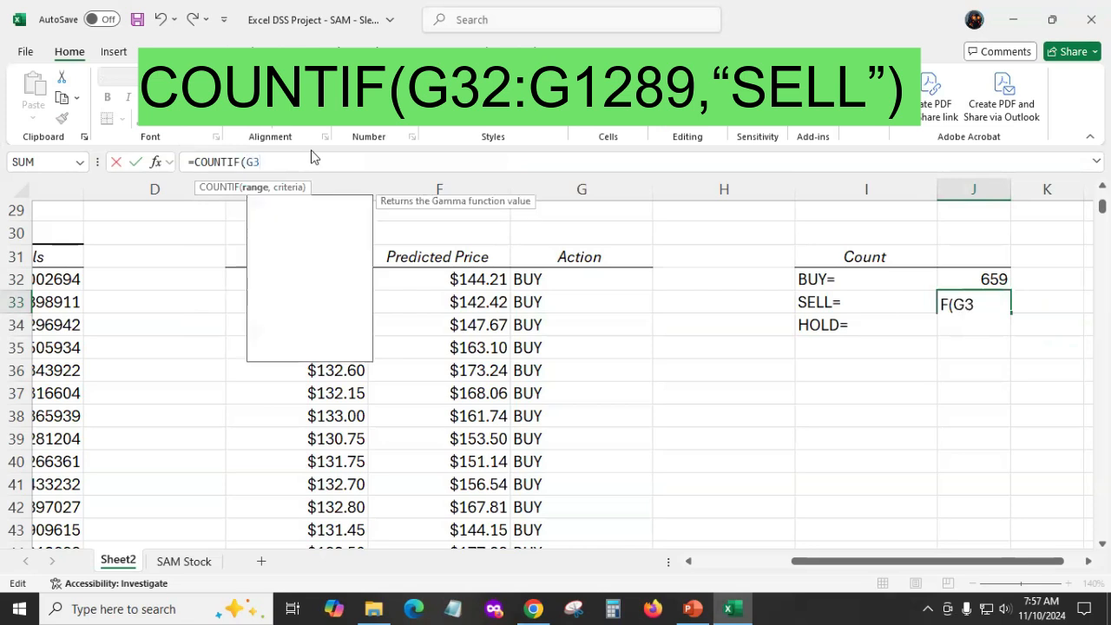
type("2:G")
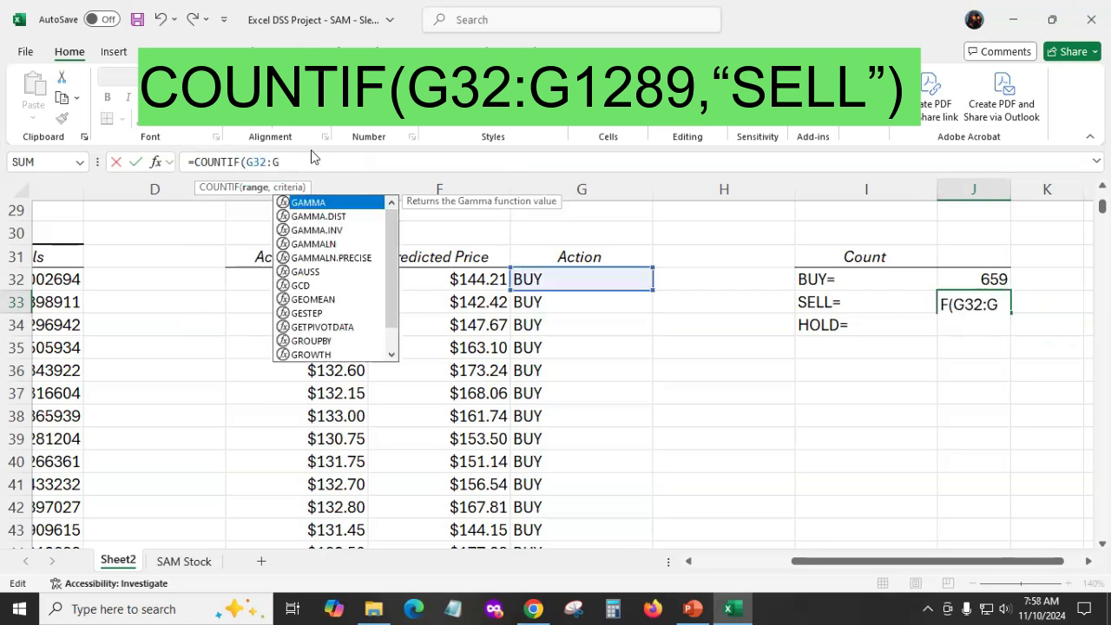
type("1289")
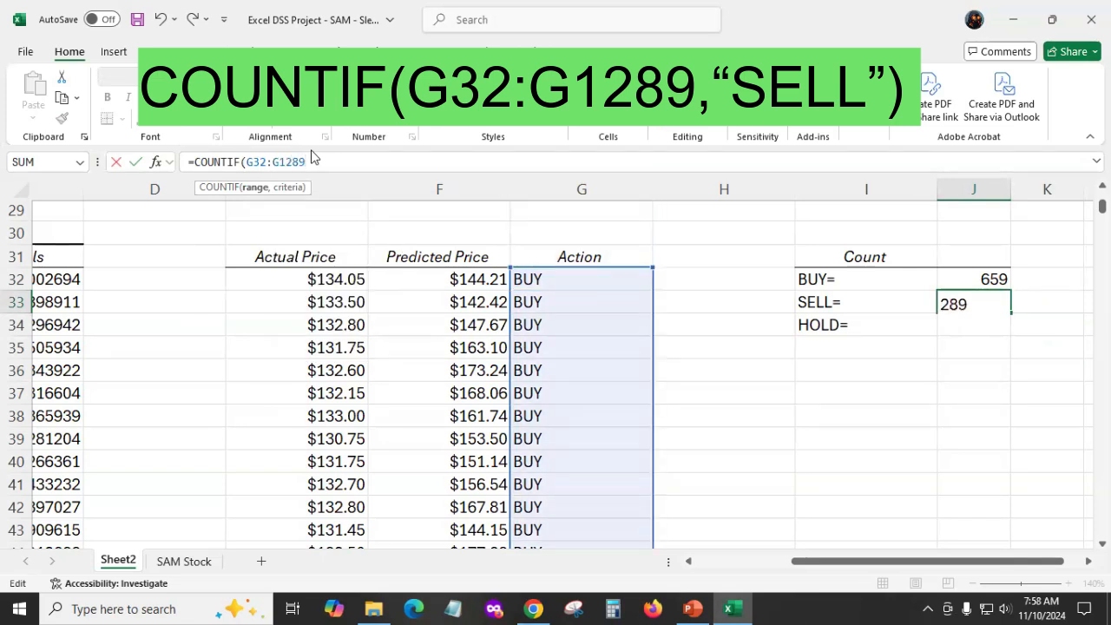
type(",\"SELL")
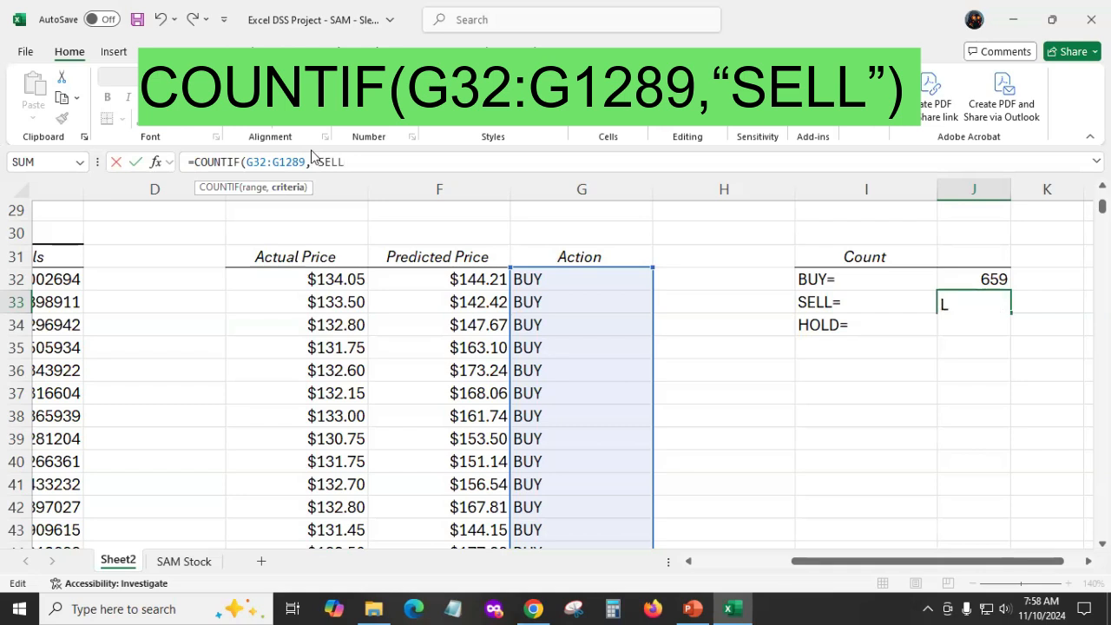
type("\")")
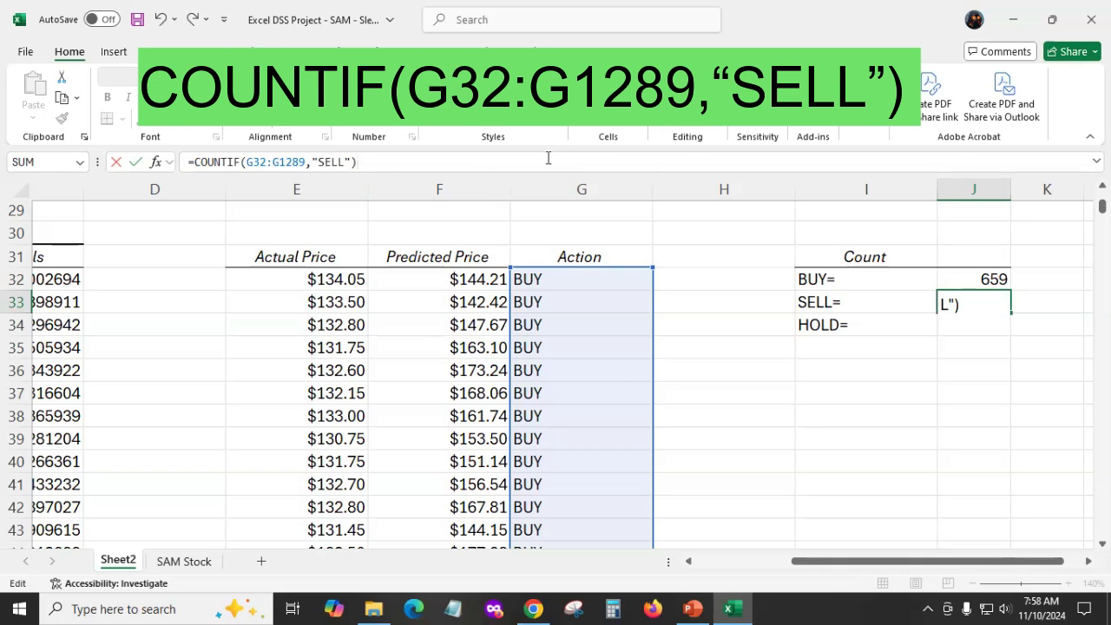
key("Return")
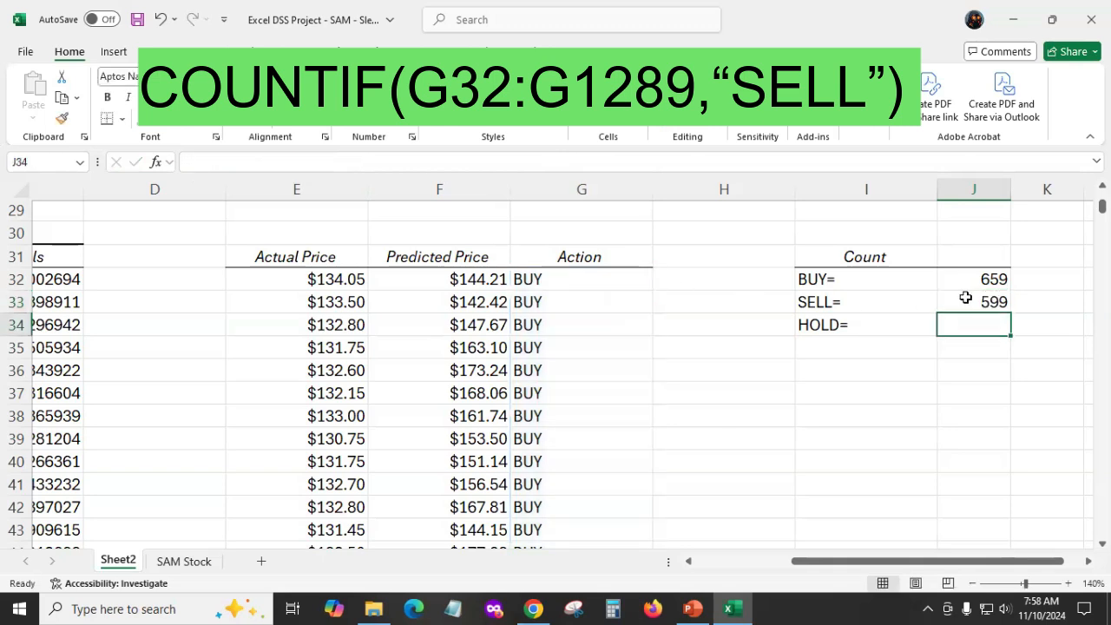
Review the COUNTIF formula in J33, checking its range and criterion without changing it.
double_click(968, 299)
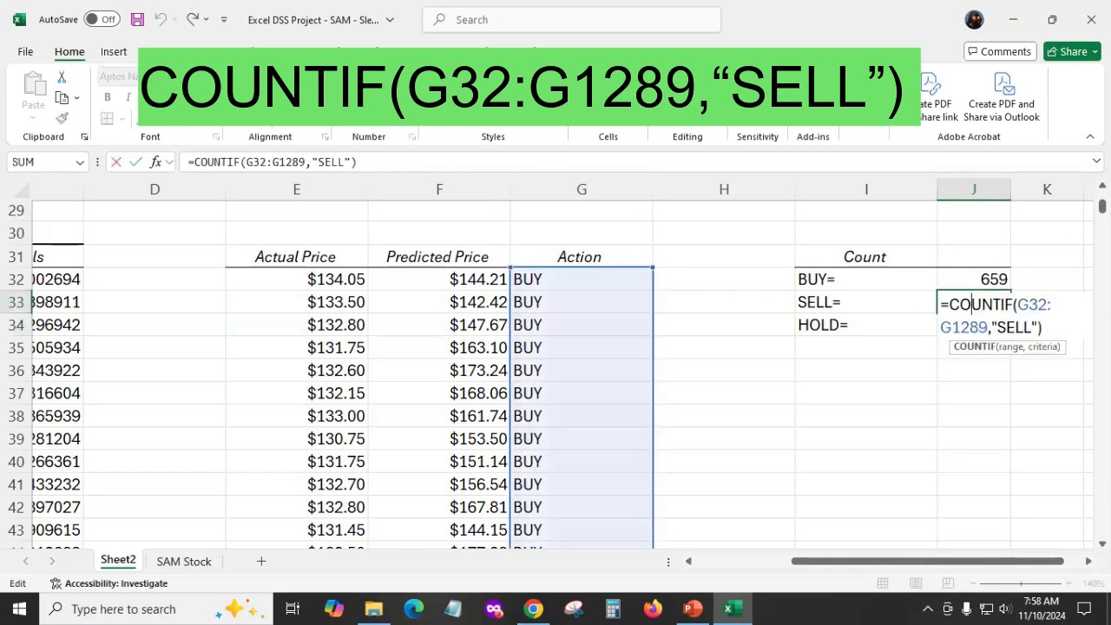
mouse_move(1101, 206)
left_mouse_down()
mouse_move(1101, 529)
mouse_move(1101, 204)
left_mouse_up()
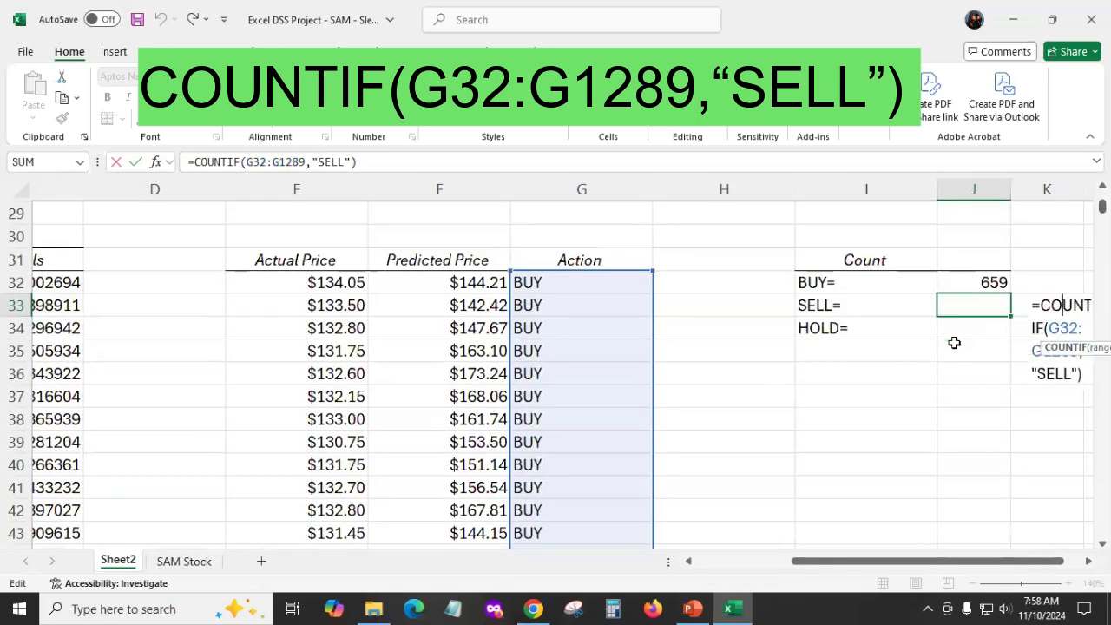
key("Return")
left_click(952, 377)
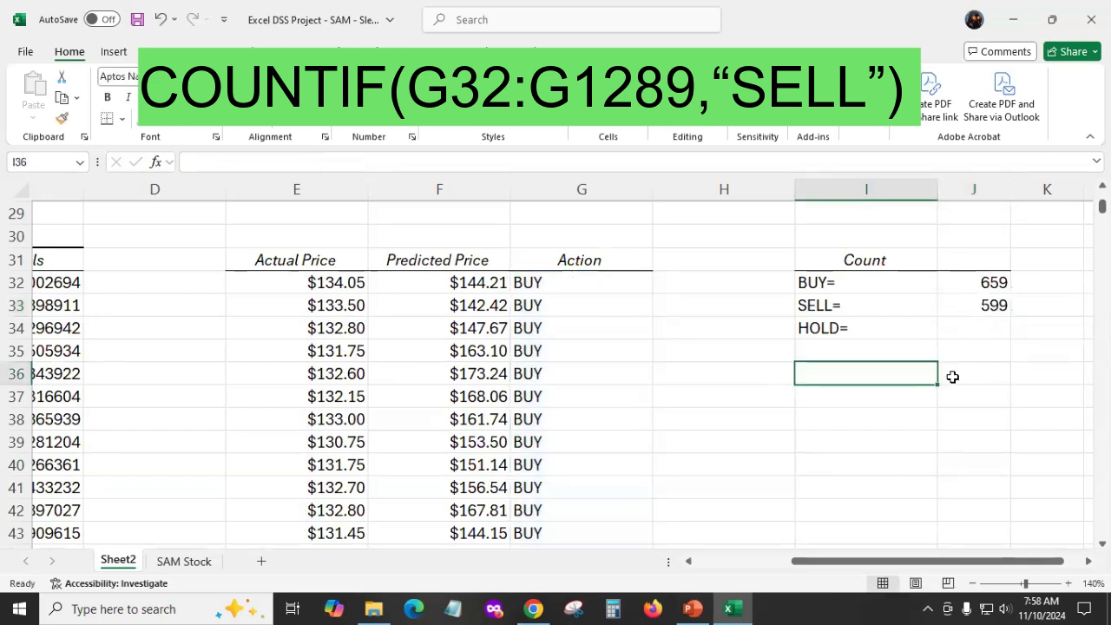
Enter =COUNTIF(G32:G1289,"HOLD") in J34 to count the HOLD actions.
left_click(970, 319)
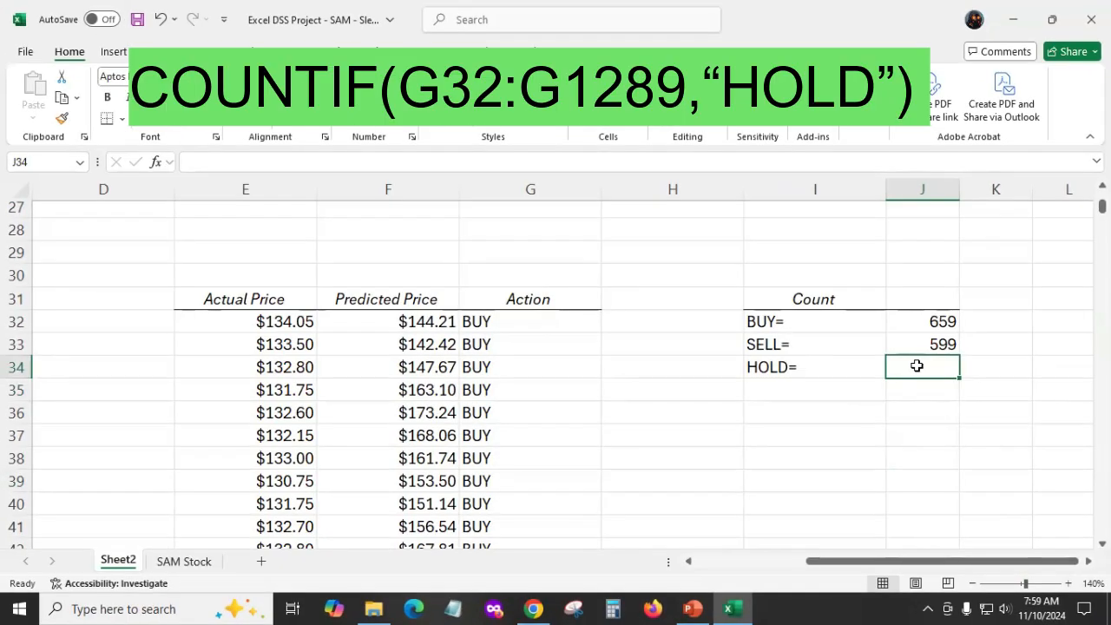
left_click(237, 160)
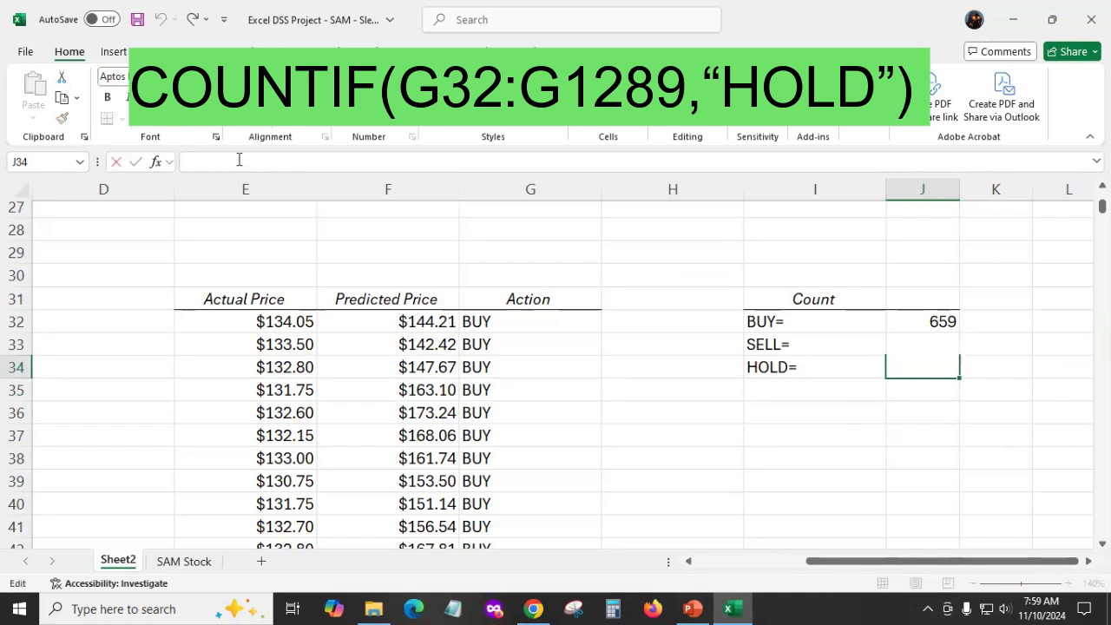
type("=COUNT")
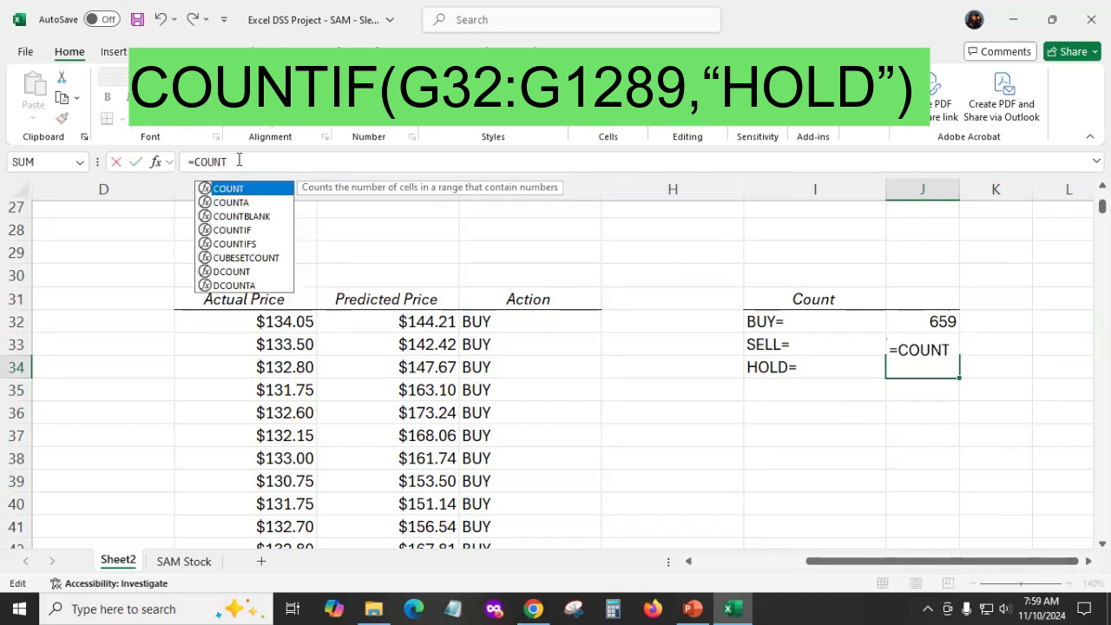
type("IF")
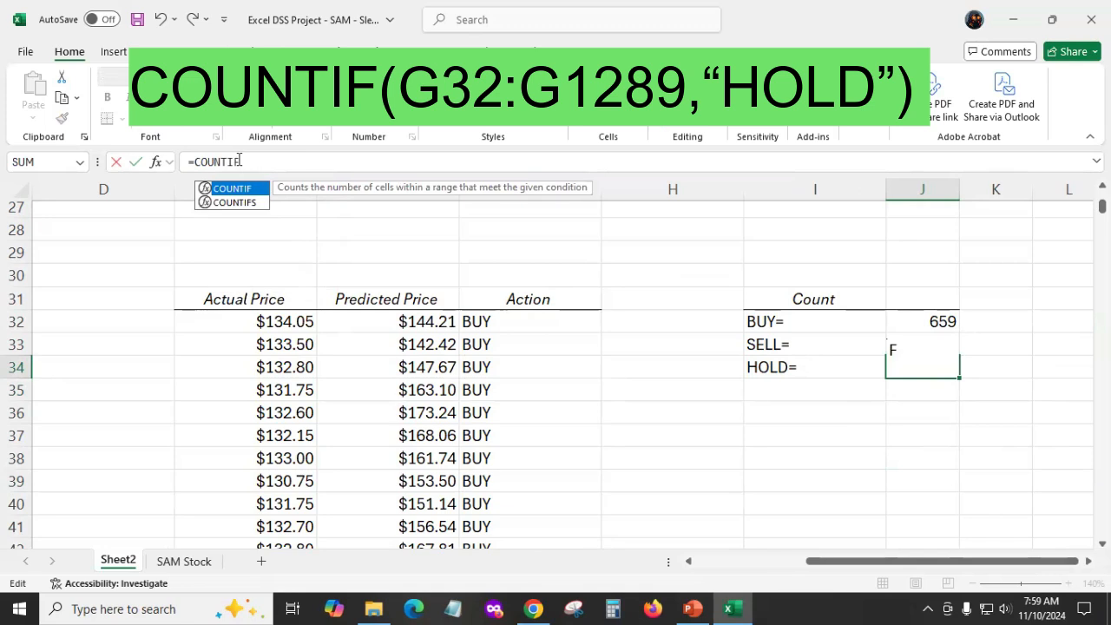
type("(G")
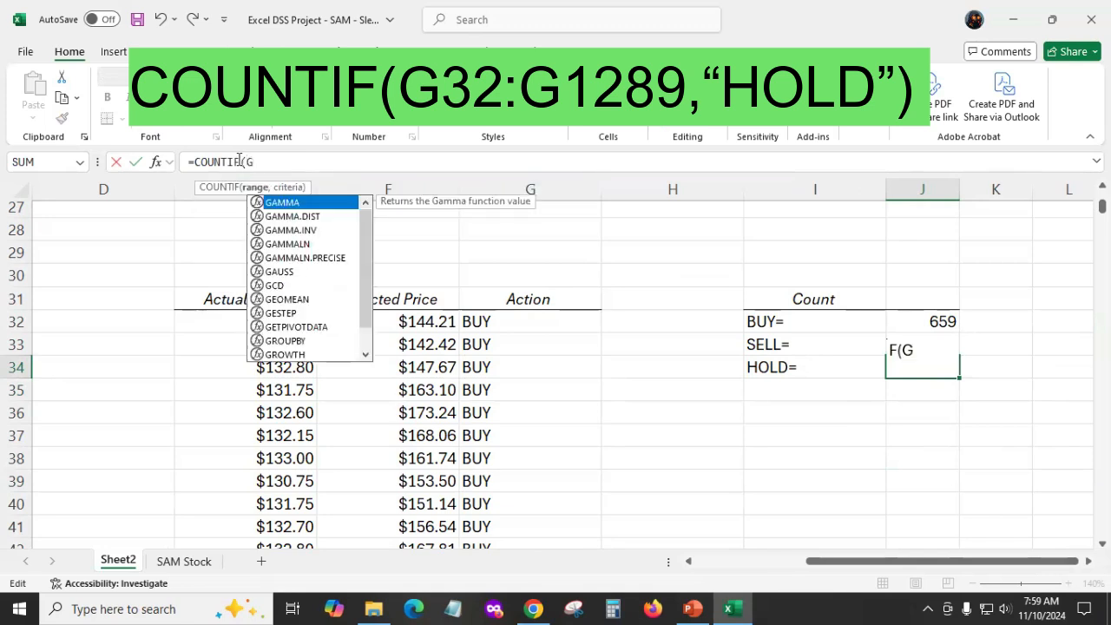
type("32:G1289")
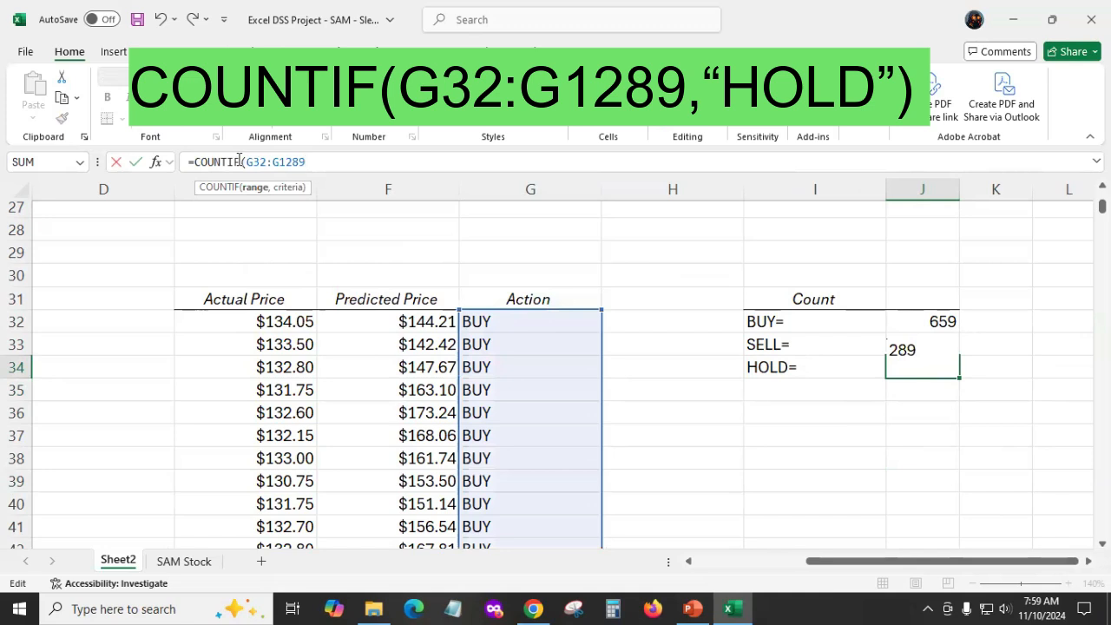
type(",\"HOL")
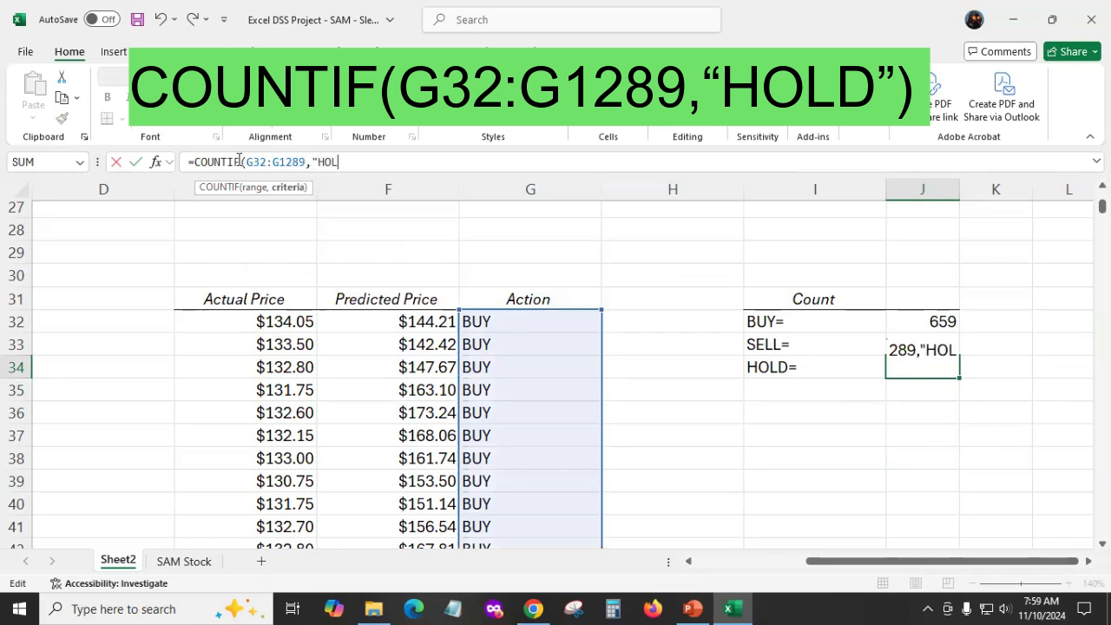
type("D\"")
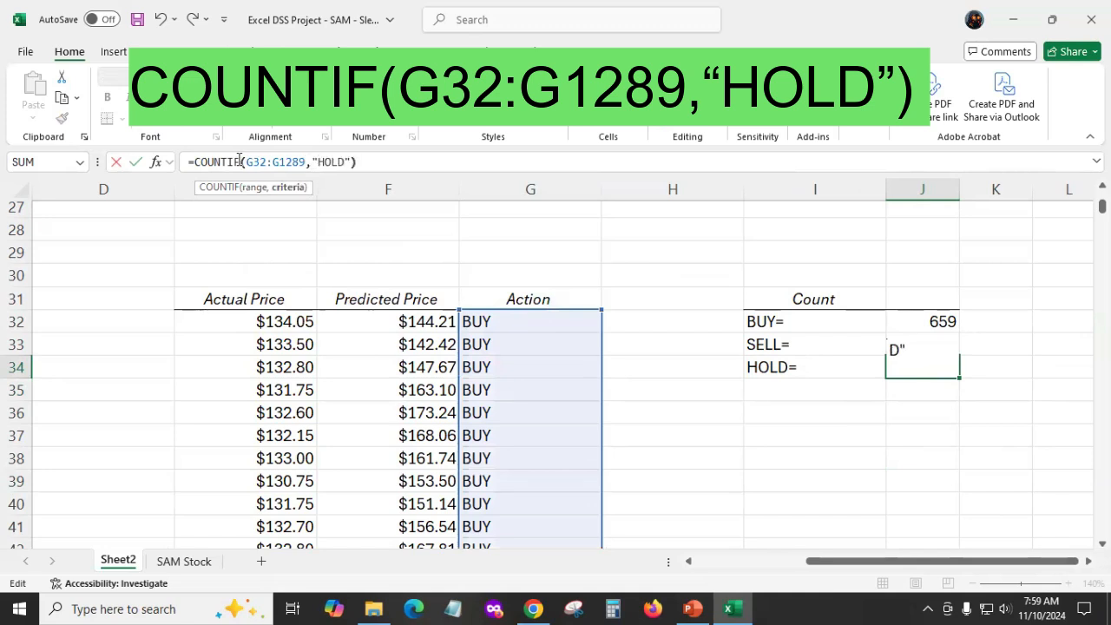
type(")")
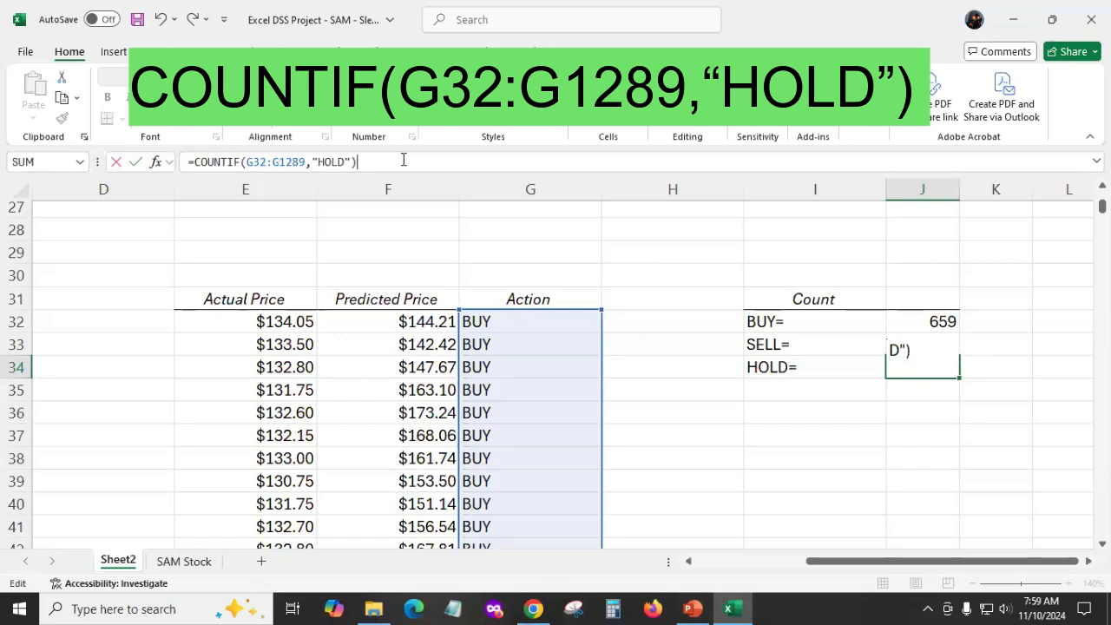
key("Return")
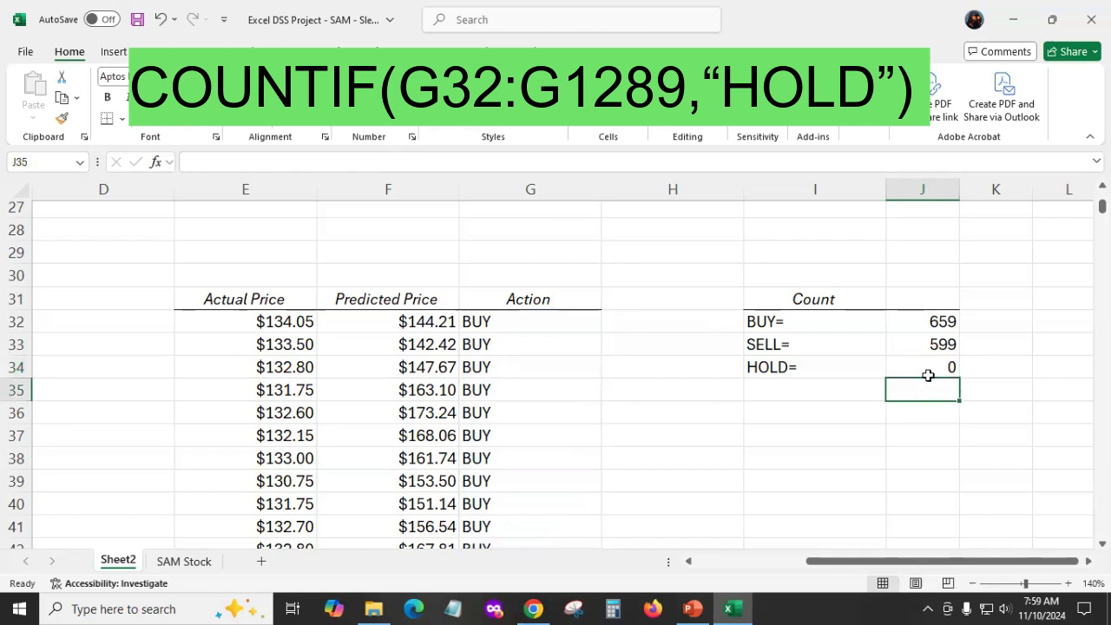